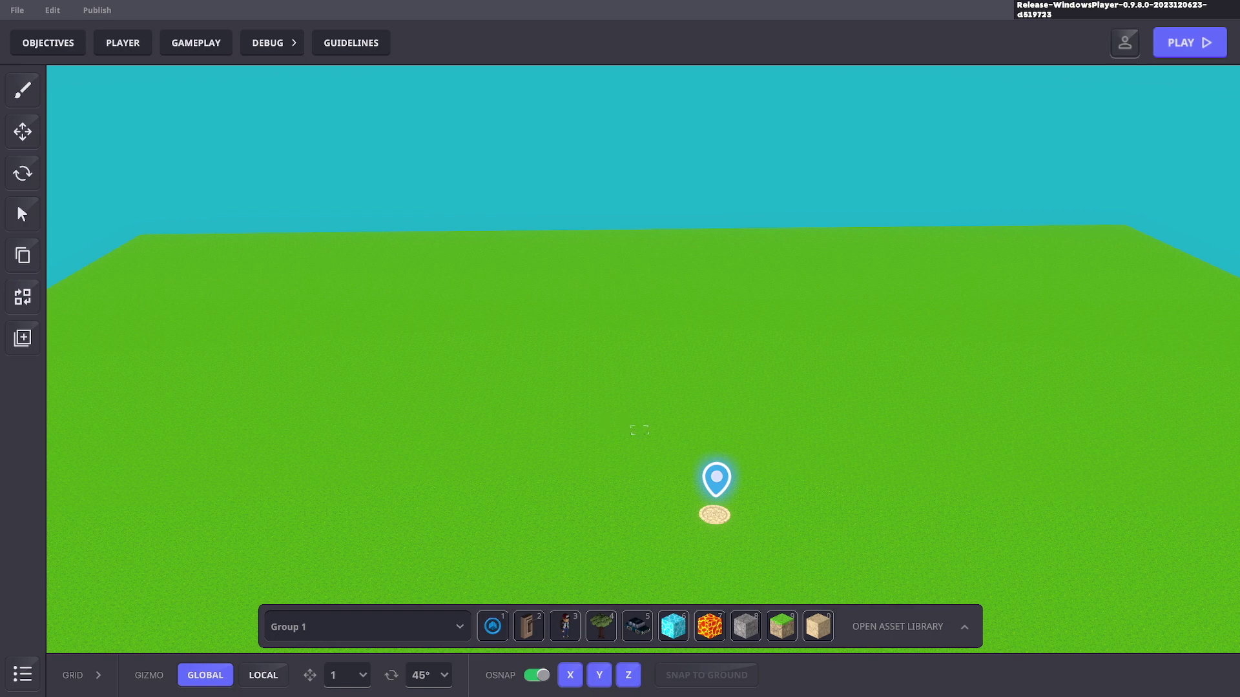
Step: Build three two-block-high Stone Grey pillars in an evenly spaced row behind the spawn point
key(8)
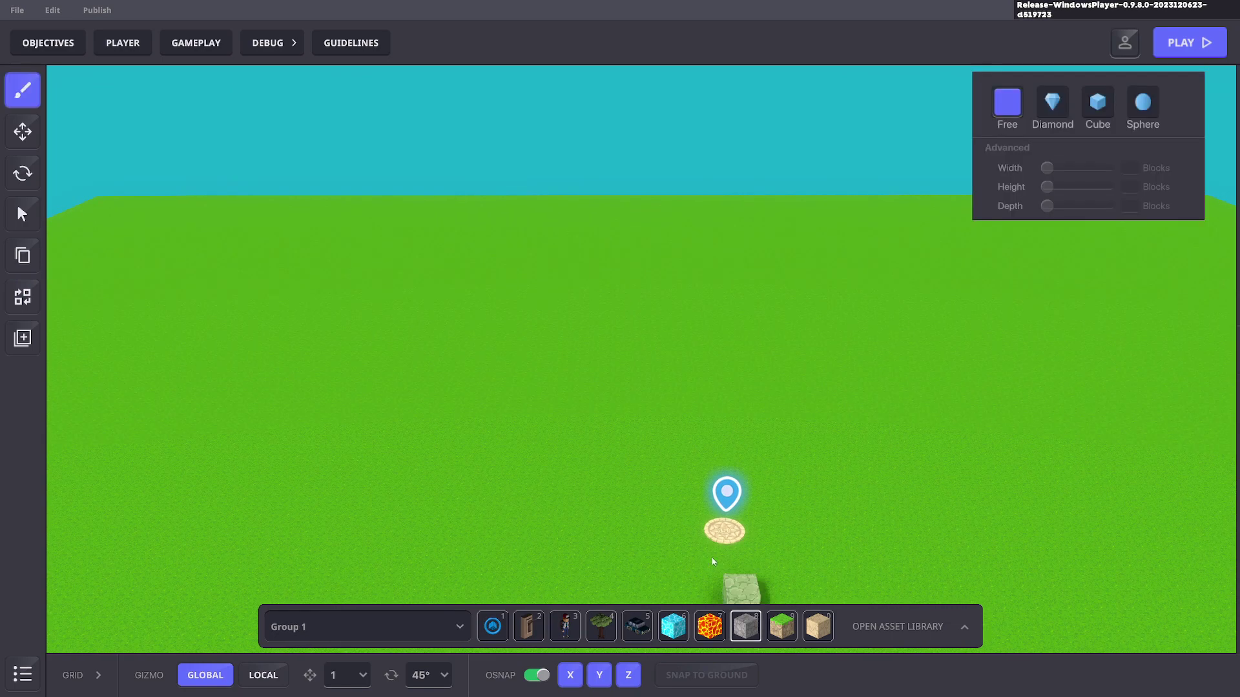
click(624, 421)
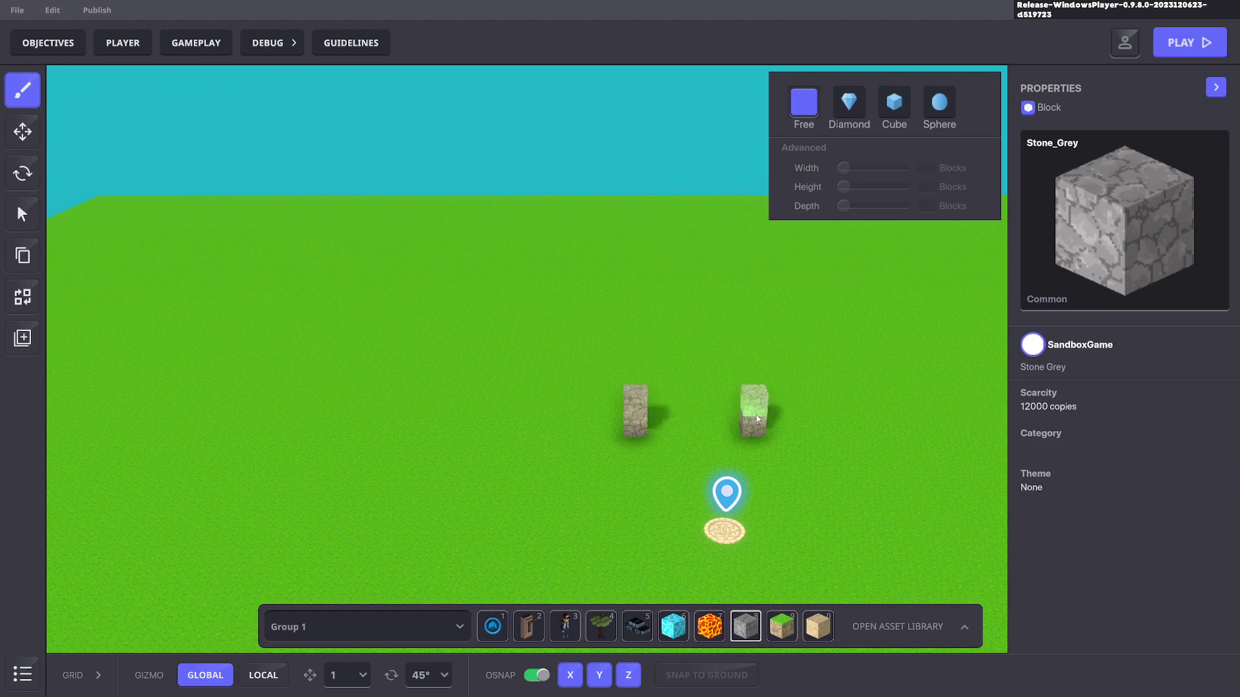
click(757, 418)
click(869, 419)
Step: Place an Ancient Lever in front of each of the three stone pillars
key(2)
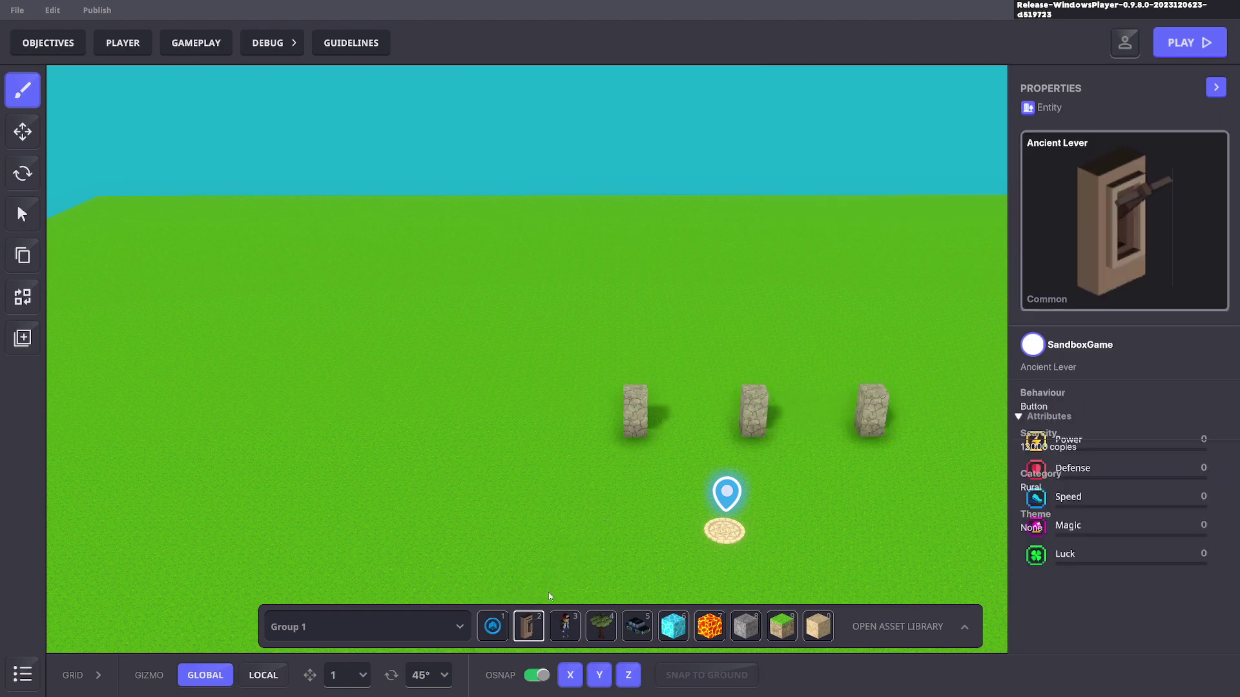
click(635, 432)
click(756, 433)
click(876, 433)
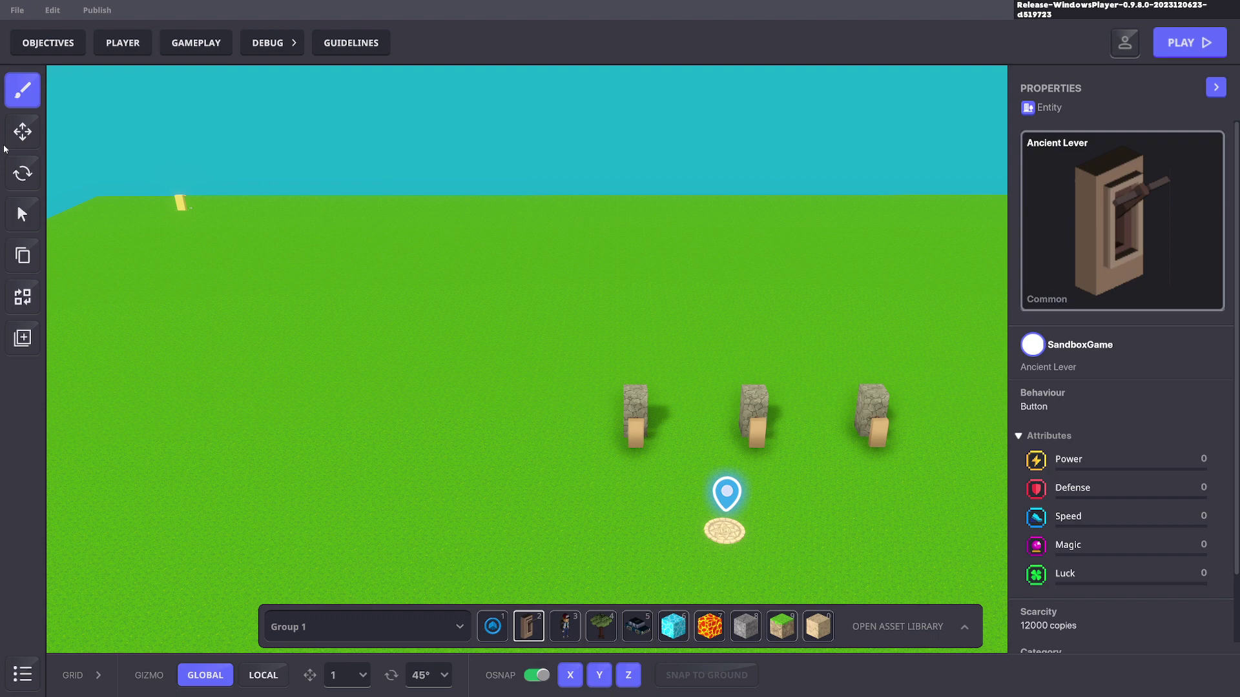
Step: Rotate all three levers together by about 180° around the vertical axis so they face the spawn point
click(23, 173)
drag(568, 357, 968, 443)
middle_drag(665, 491, 500, 451)
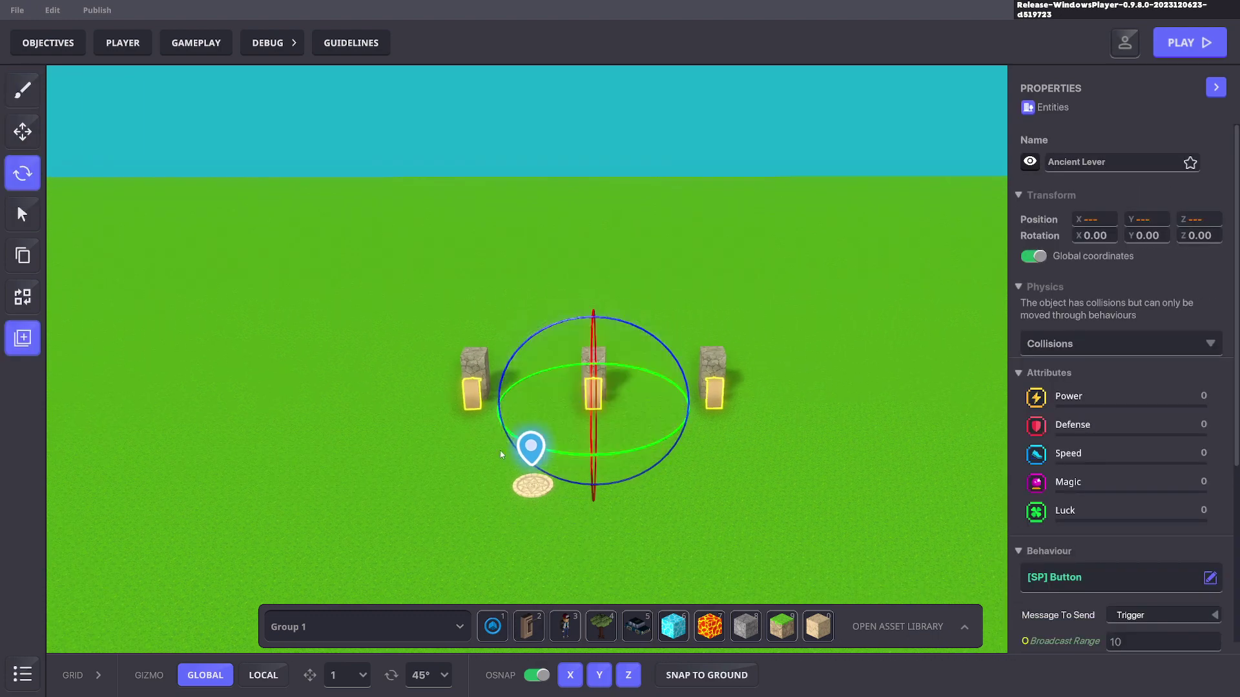
drag(575, 454, 1096, 331)
right_drag(708, 335, 368, 352)
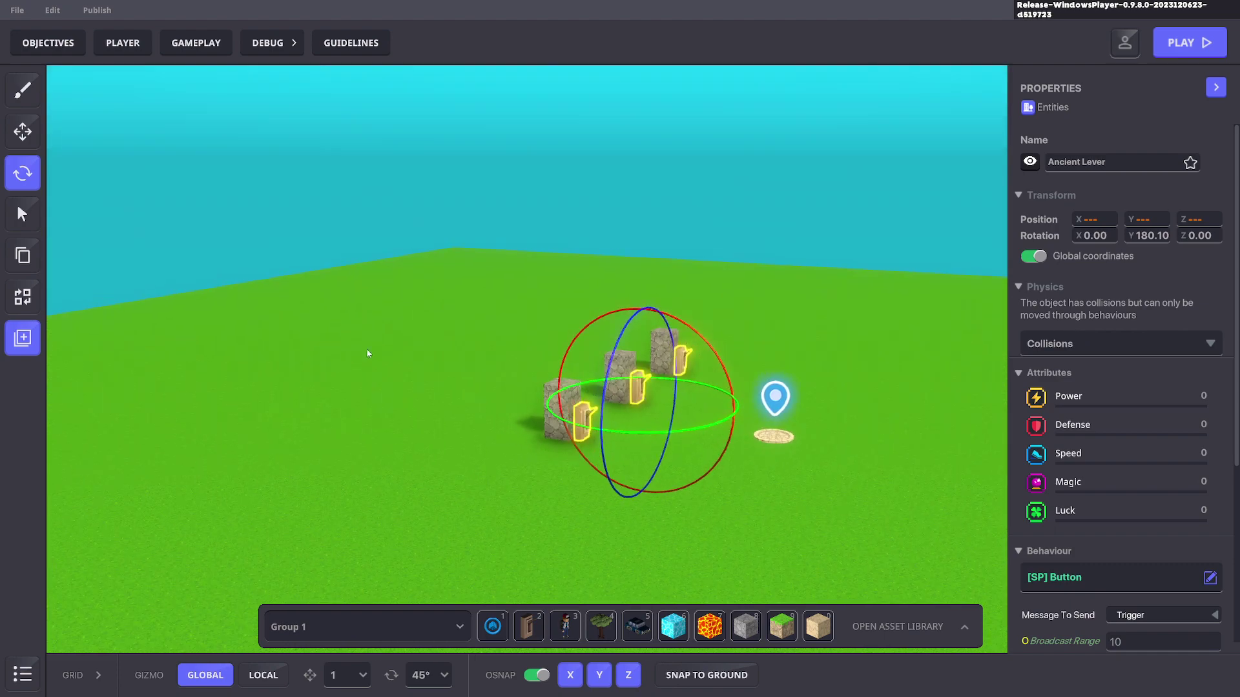
Step: Raise the three selected levers slightly and move them back against the faces of their stone pillars
click(22, 132)
drag(643, 312, 643, 291)
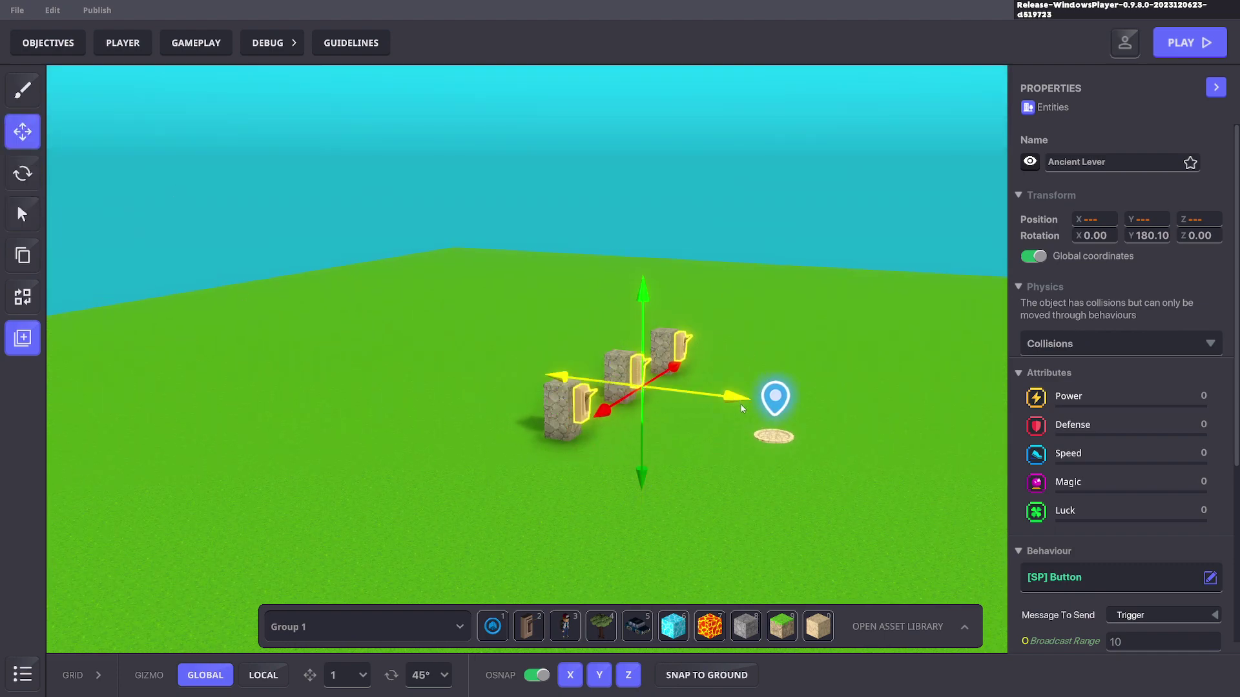
drag(736, 401, 726, 397)
Step: Set the levers' Button behaviour to None and add a Message Broadcaster to their logic
scroll(1114, 461, down, 3)
click(1072, 356)
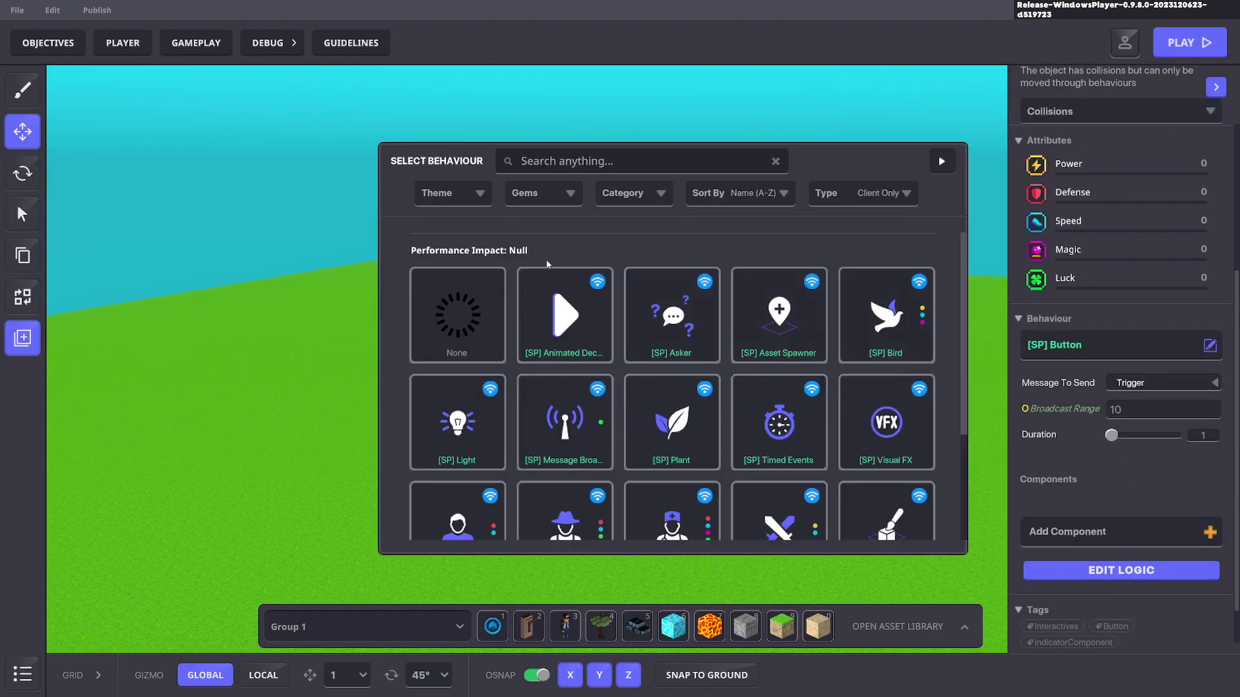
click(481, 316)
click(1093, 486)
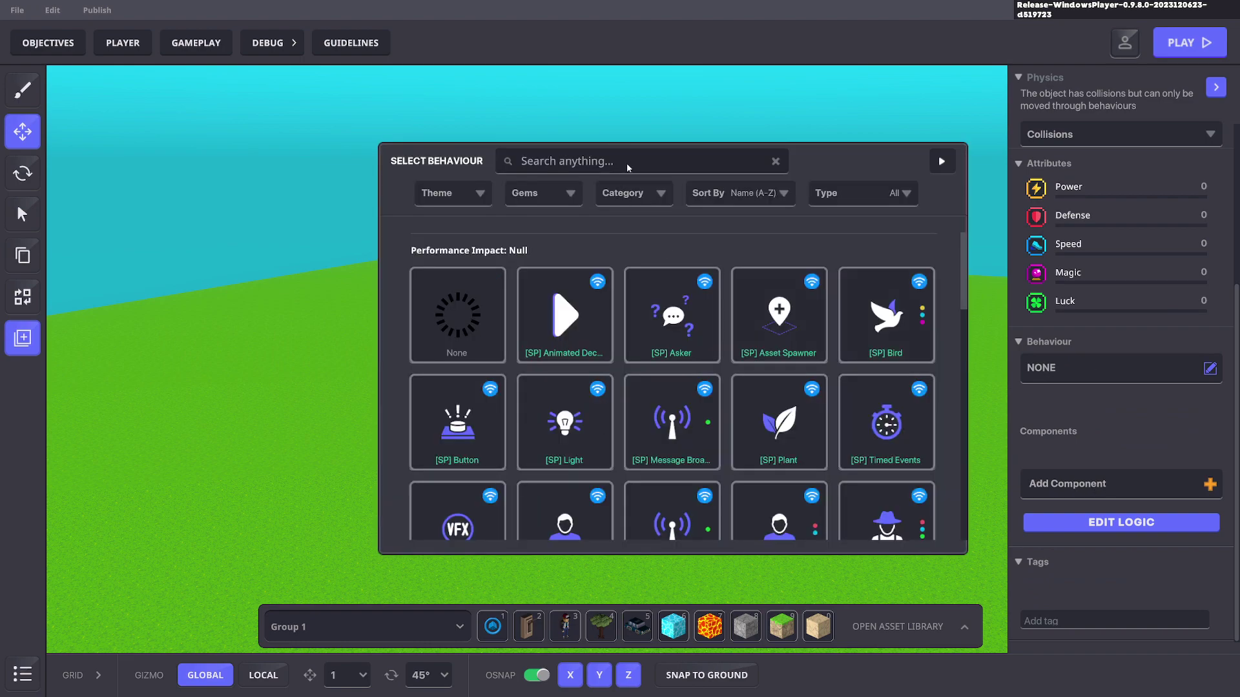
text(mess)
click(462, 310)
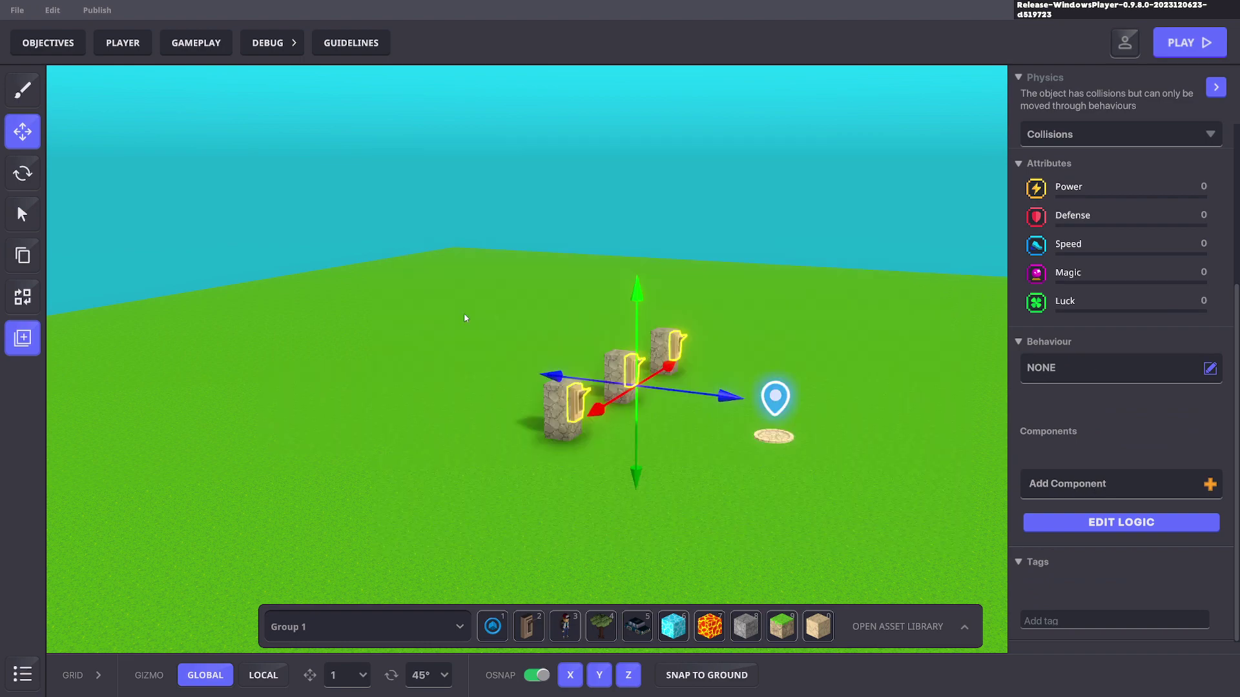
Step: Make the levers' Message Broadcaster wait for the Interact message and set its broadcast type to Rules
click(1073, 543)
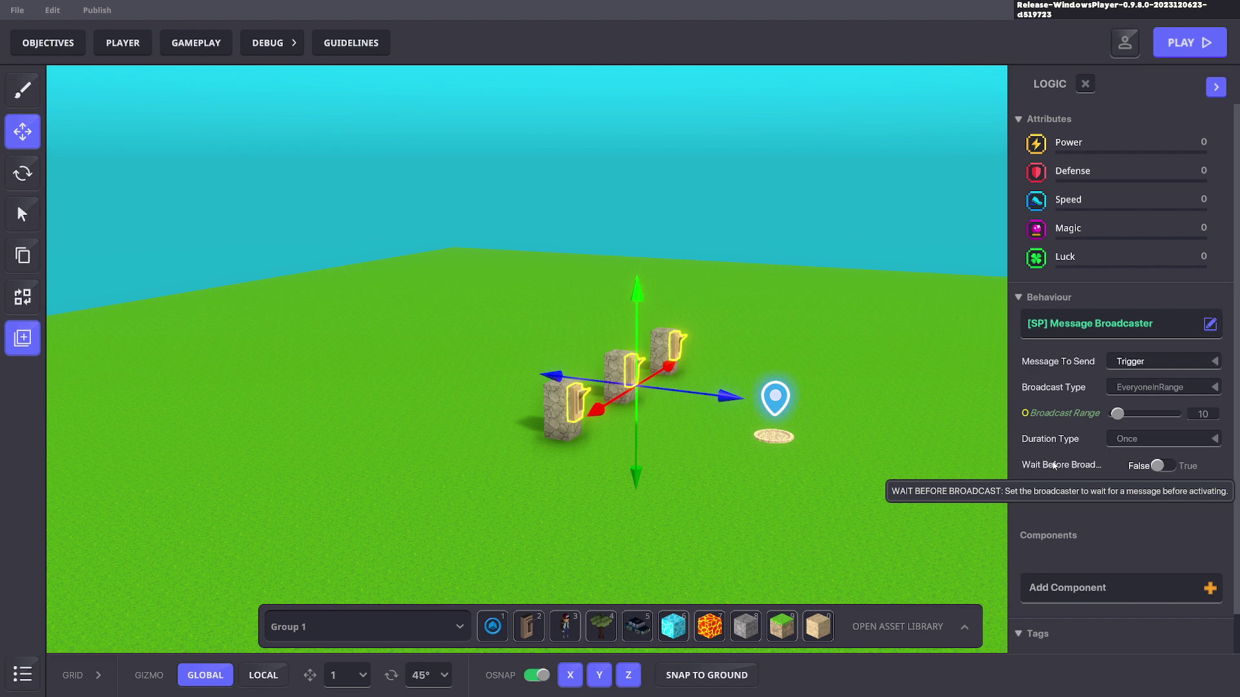
click(1163, 466)
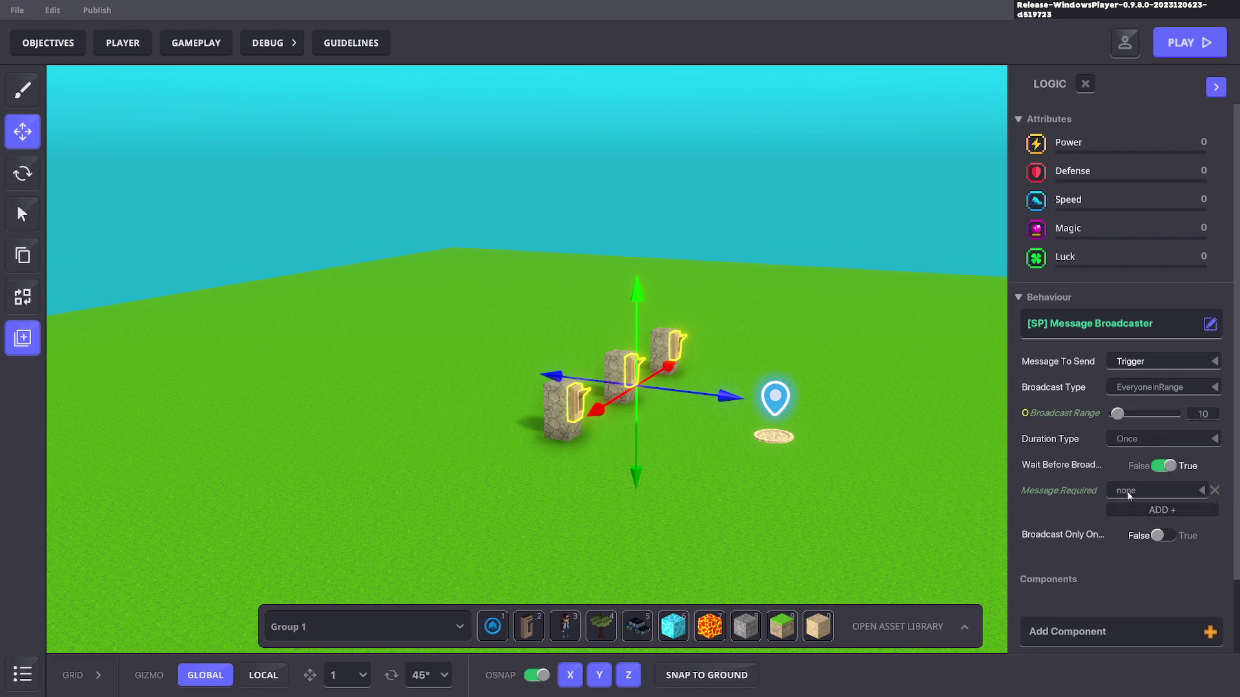
click(1140, 490)
text(Inter)
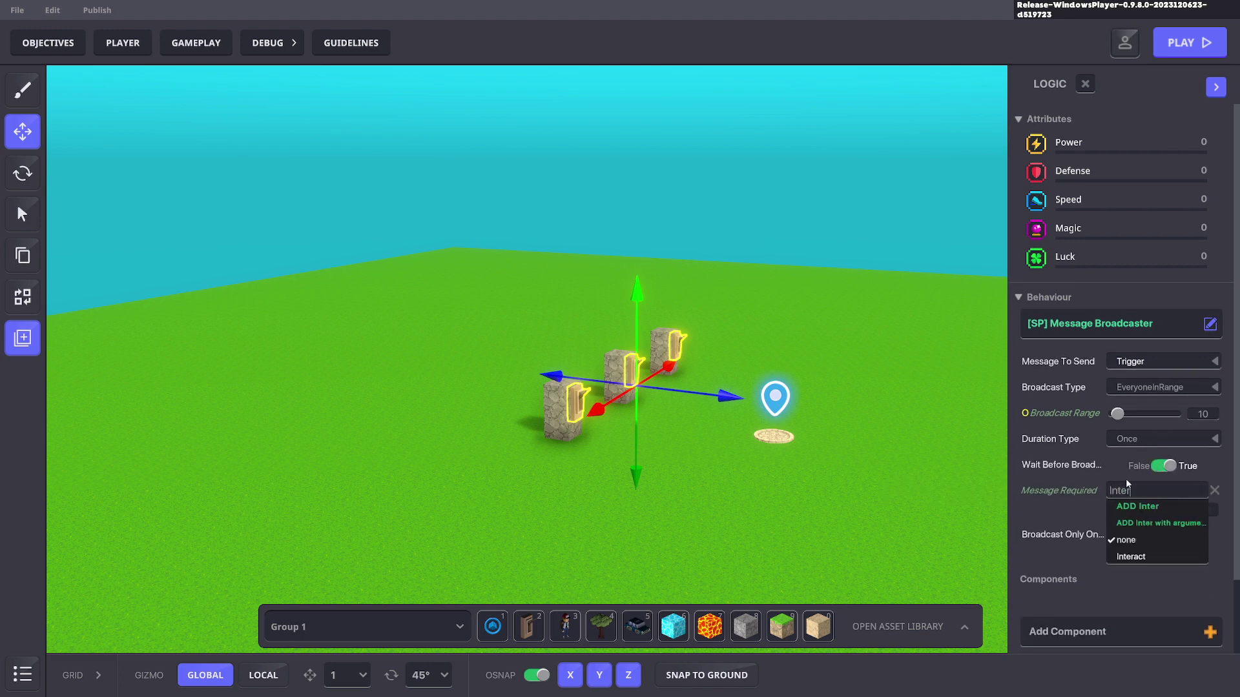
click(1130, 557)
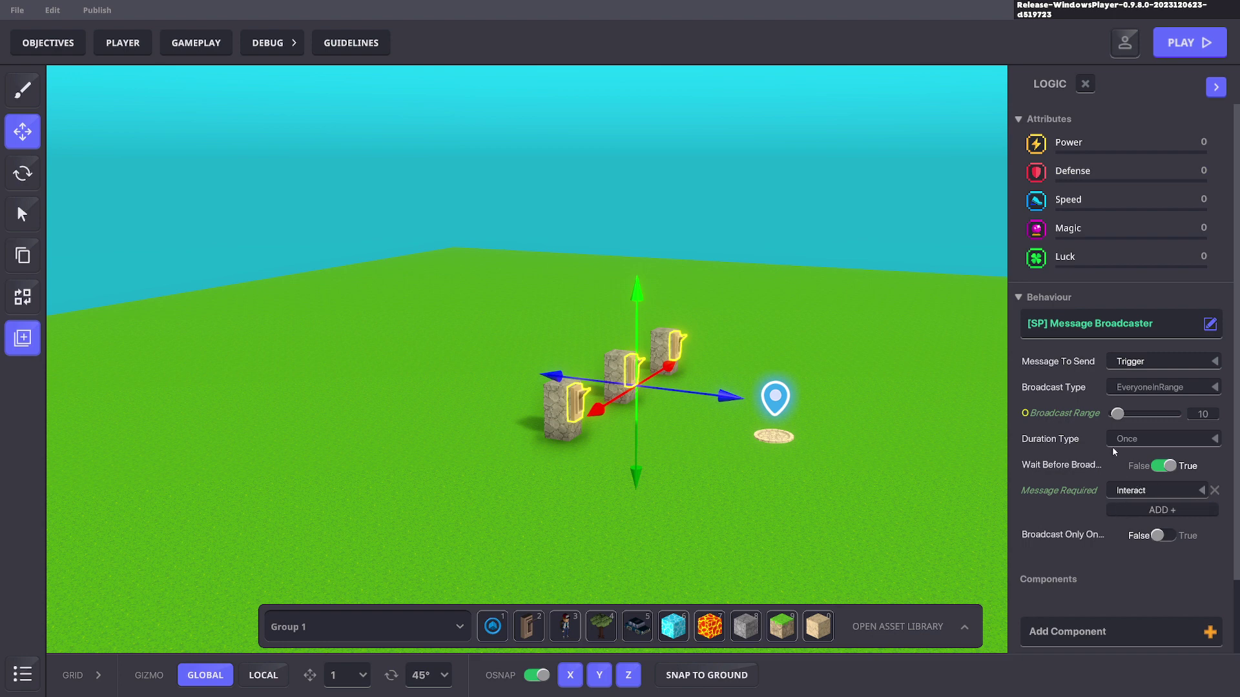
click(1141, 391)
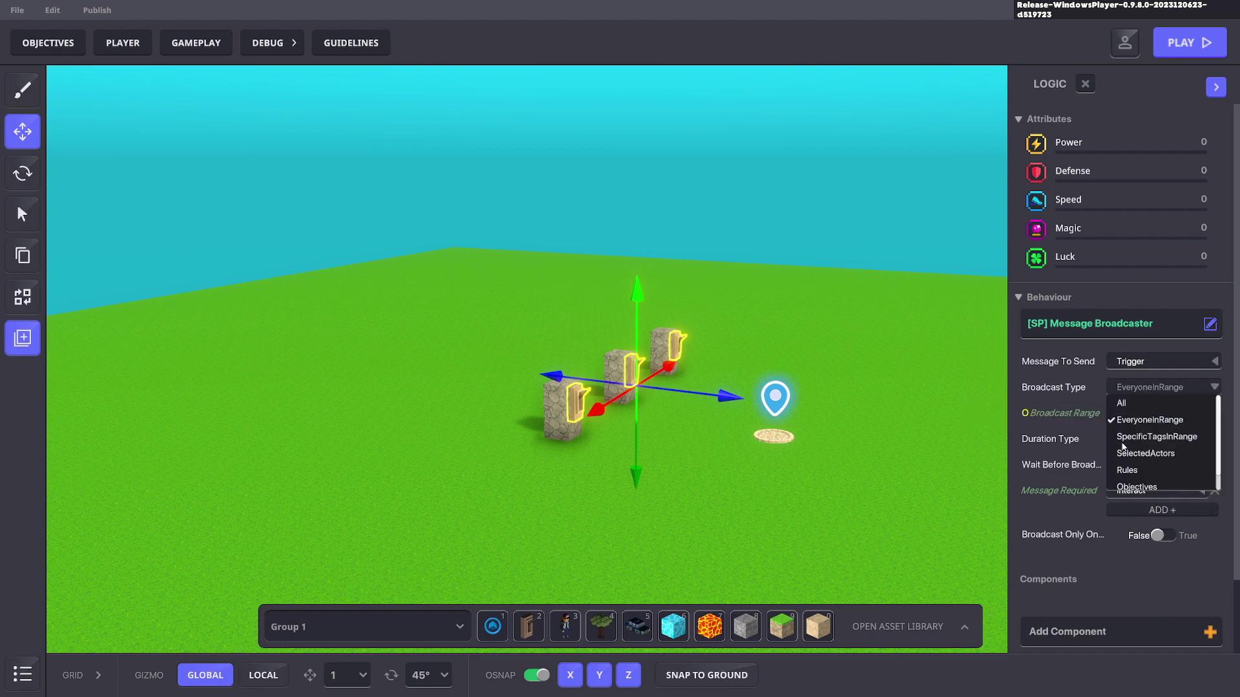
click(1128, 470)
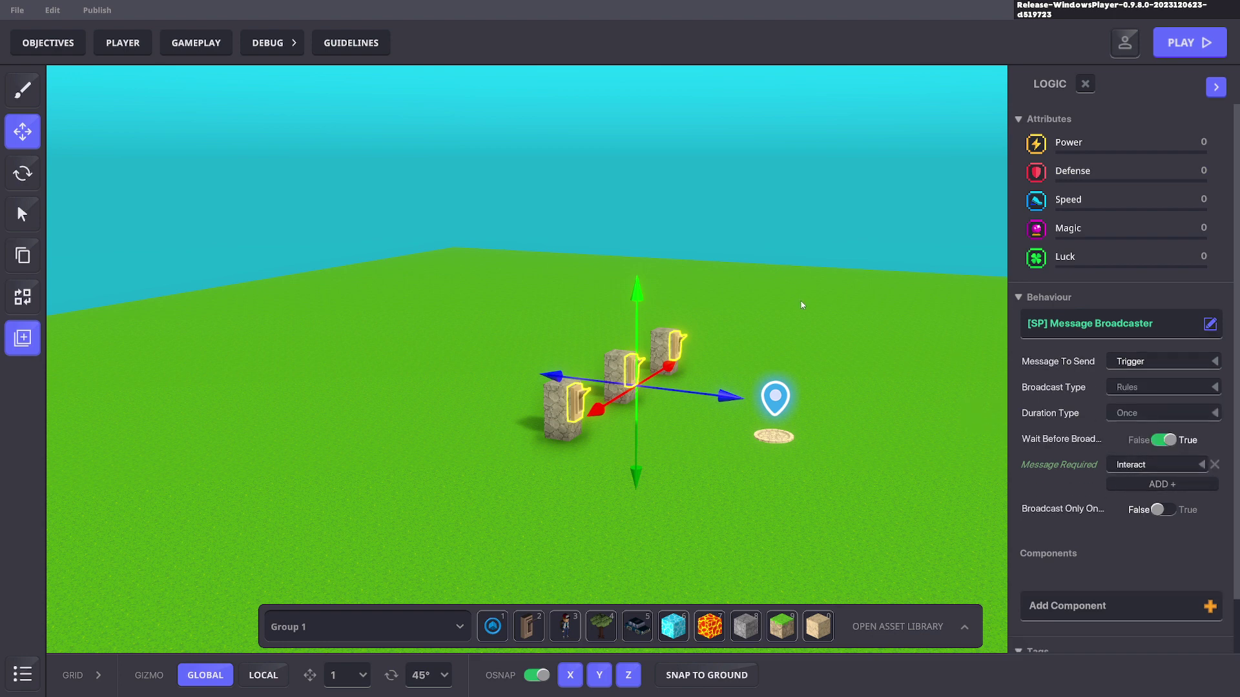
Step: Add a Display variable on HUD rule to the game rules board
right_drag(802, 305, 700, 336)
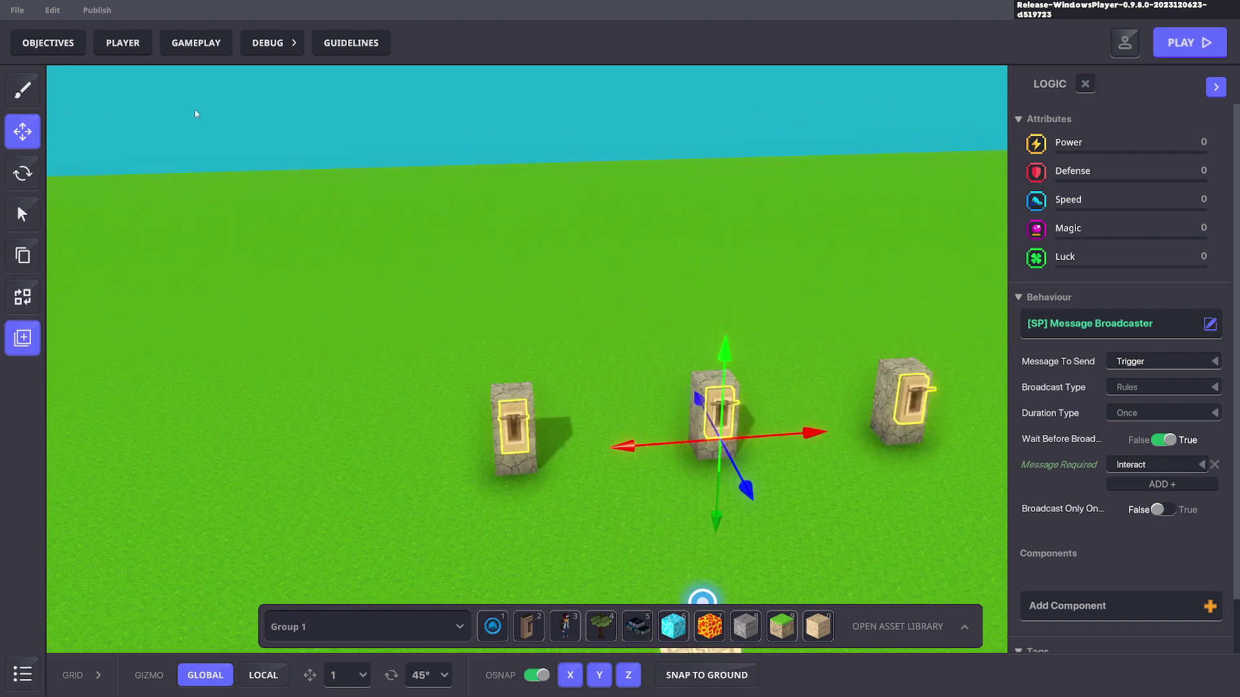
click(201, 48)
click(408, 84)
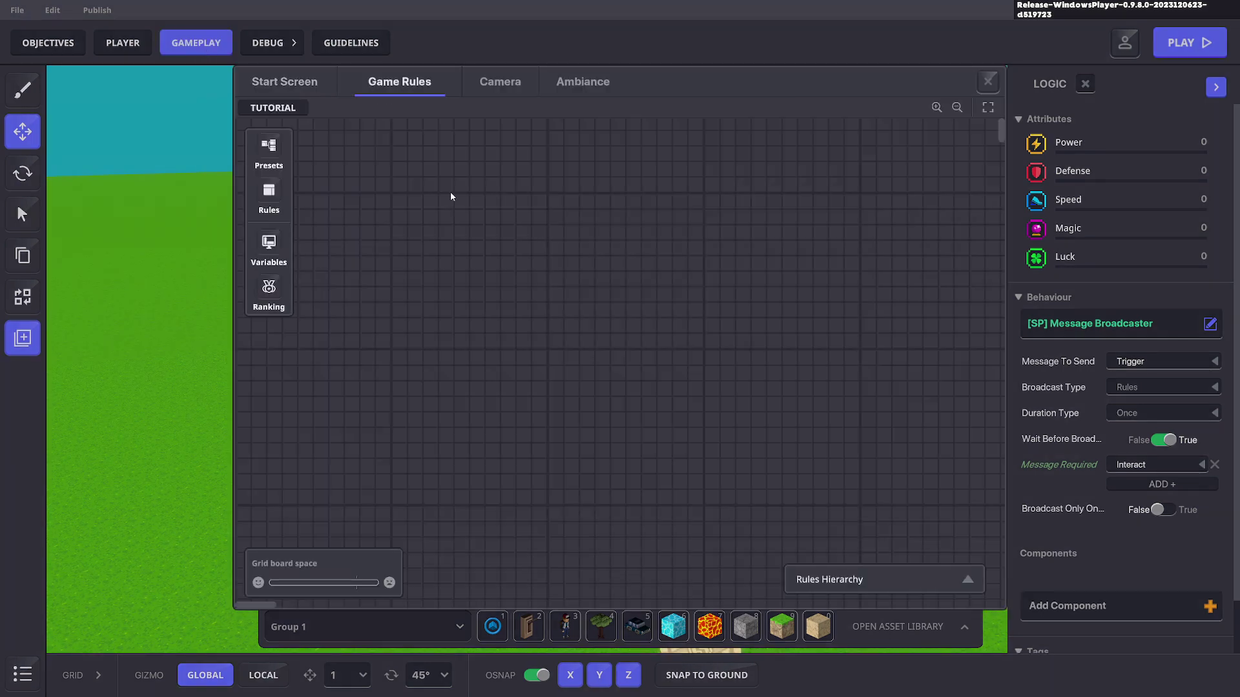
click(269, 192)
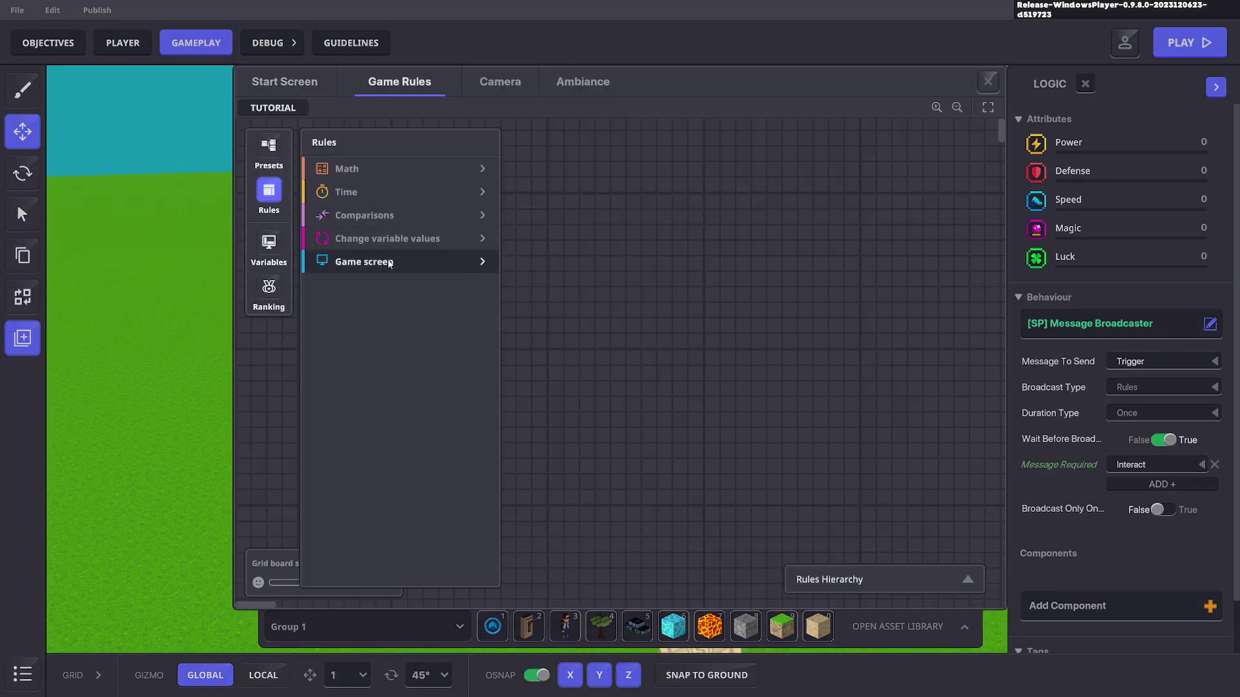
click(429, 262)
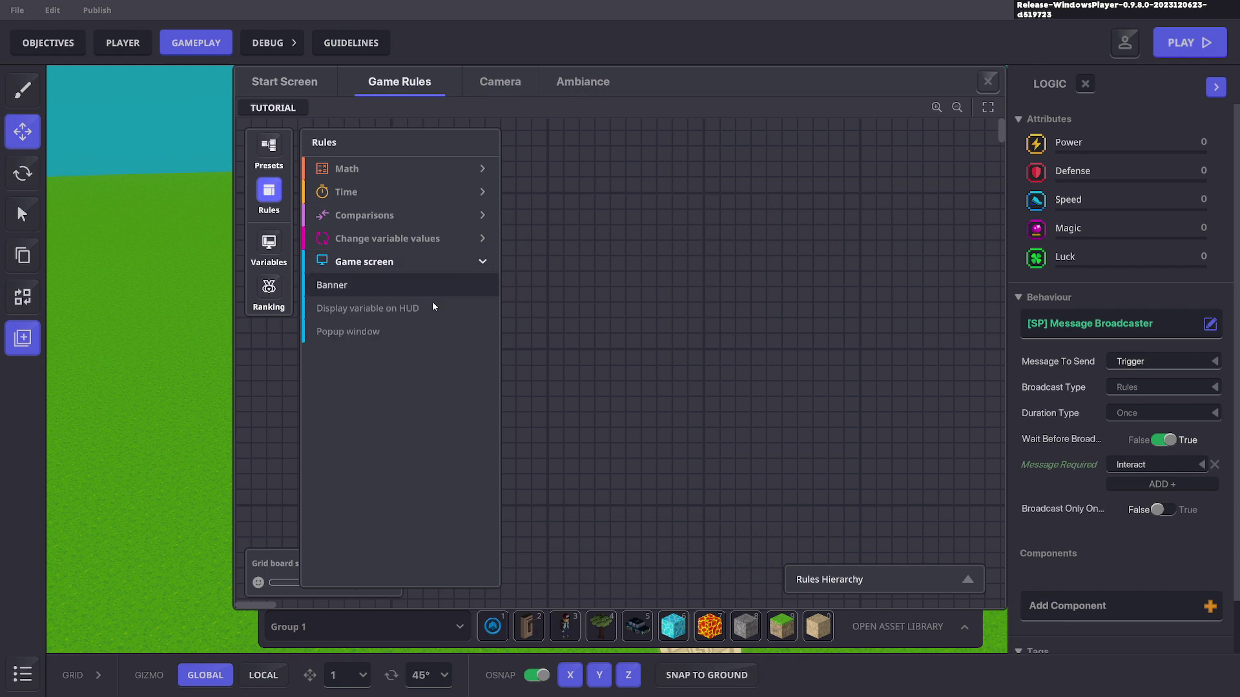
click(381, 313)
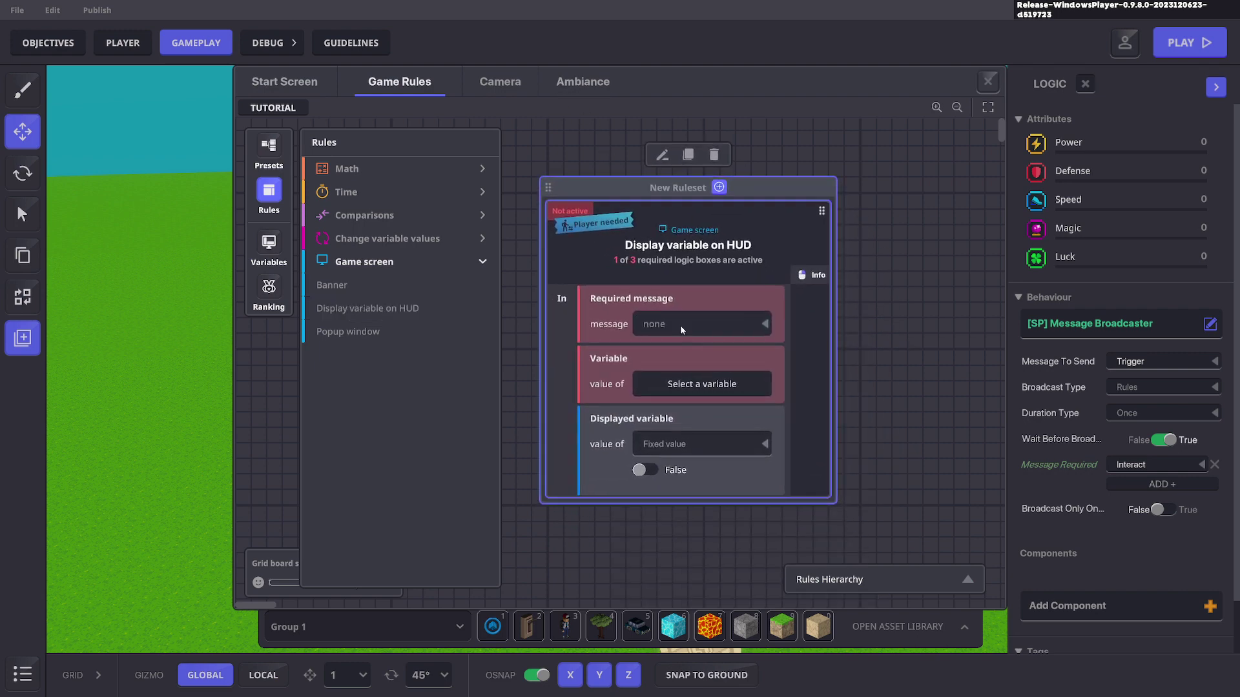
Step: Create the message Display.1 and use it as the HUD rule's required message
click(680, 324)
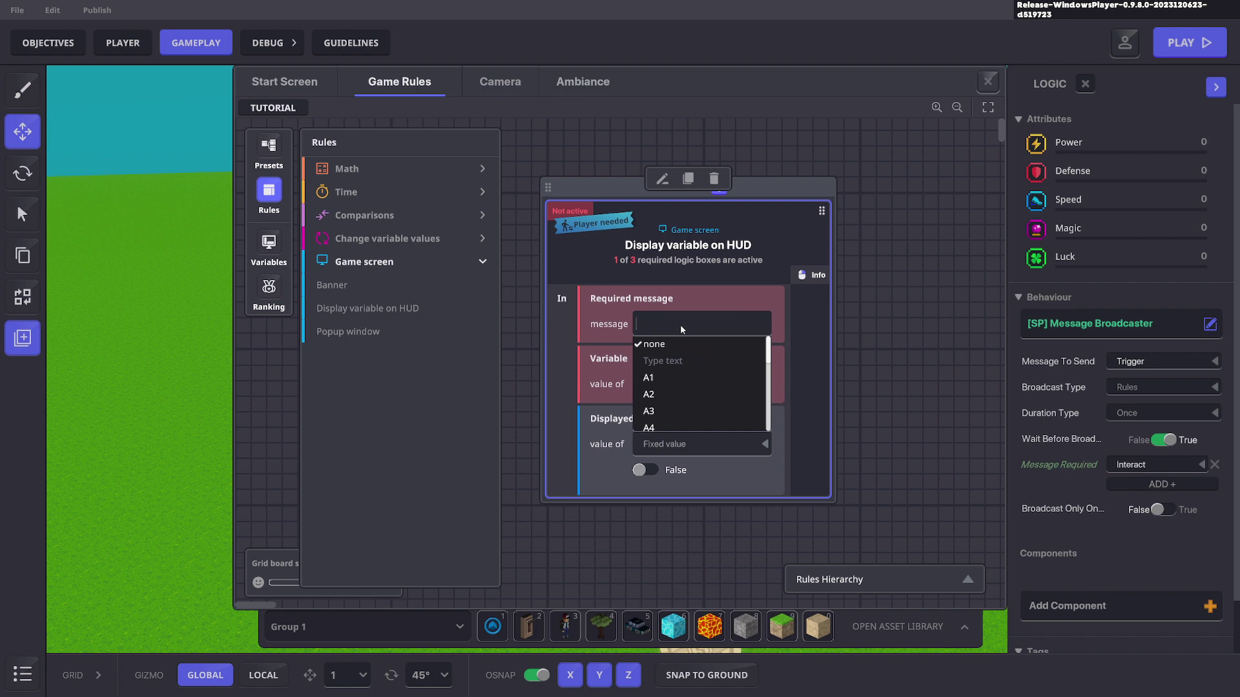
text(Display.1)
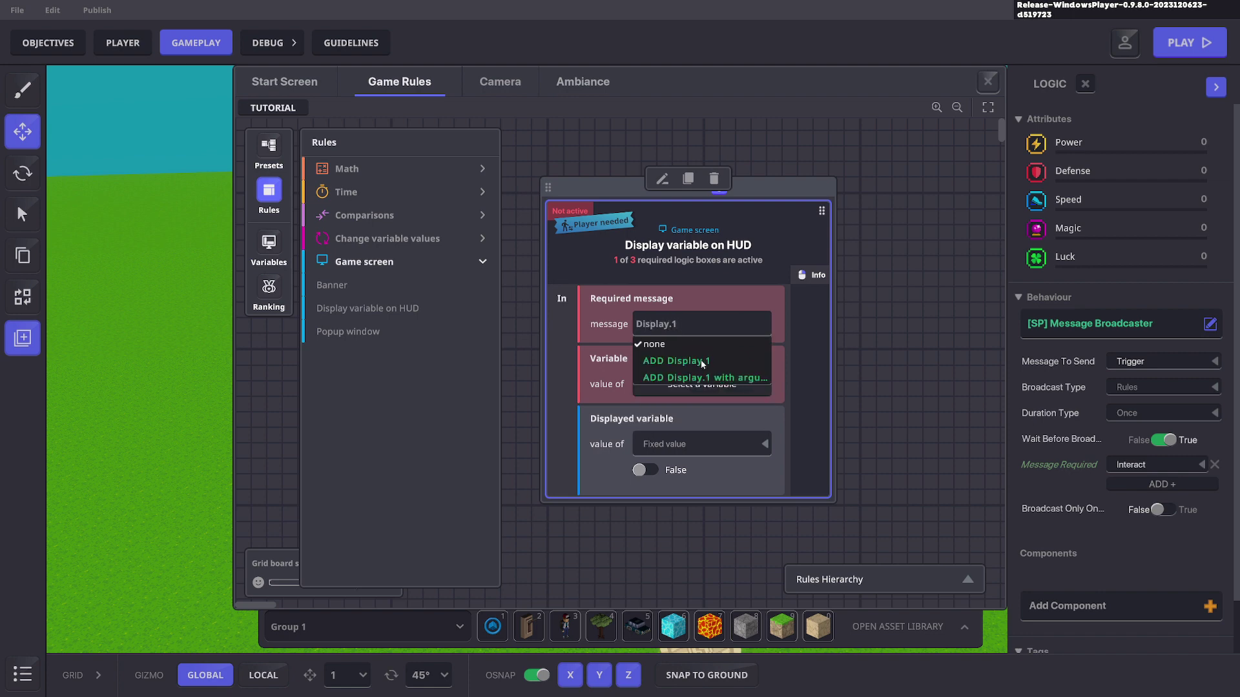
click(702, 362)
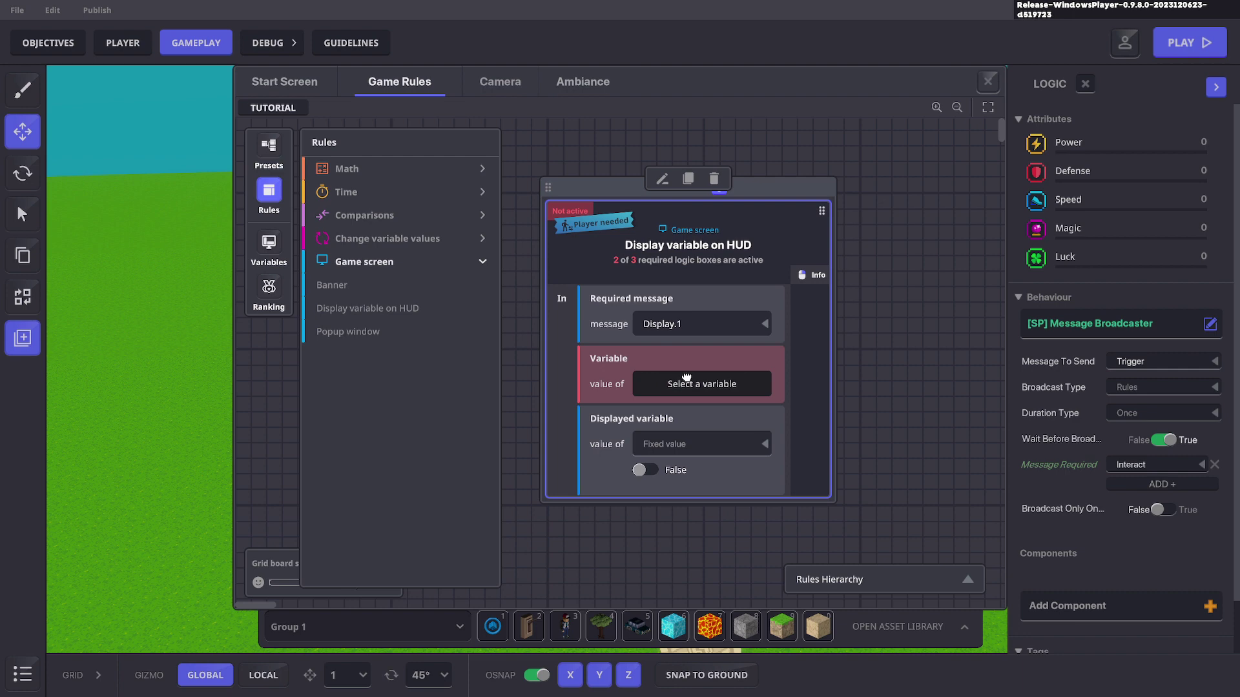
Step: Start a new Number variable for the HUD rule and name it 1st Number
click(692, 385)
click(462, 576)
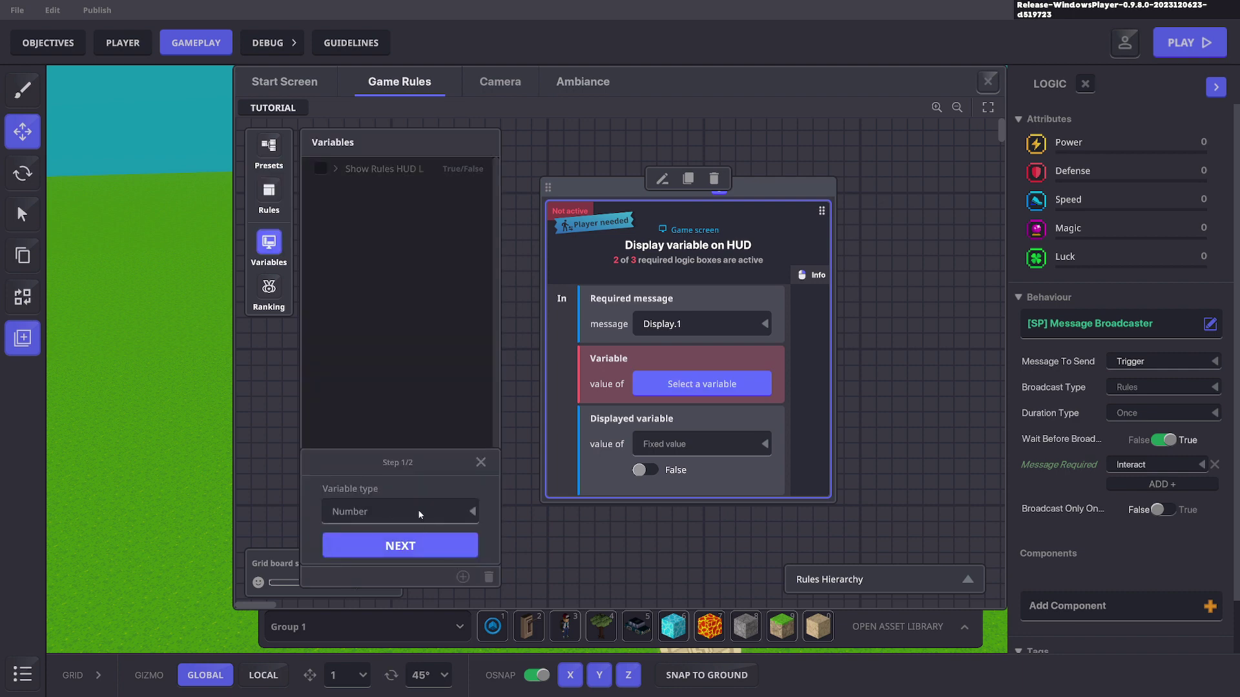
click(426, 544)
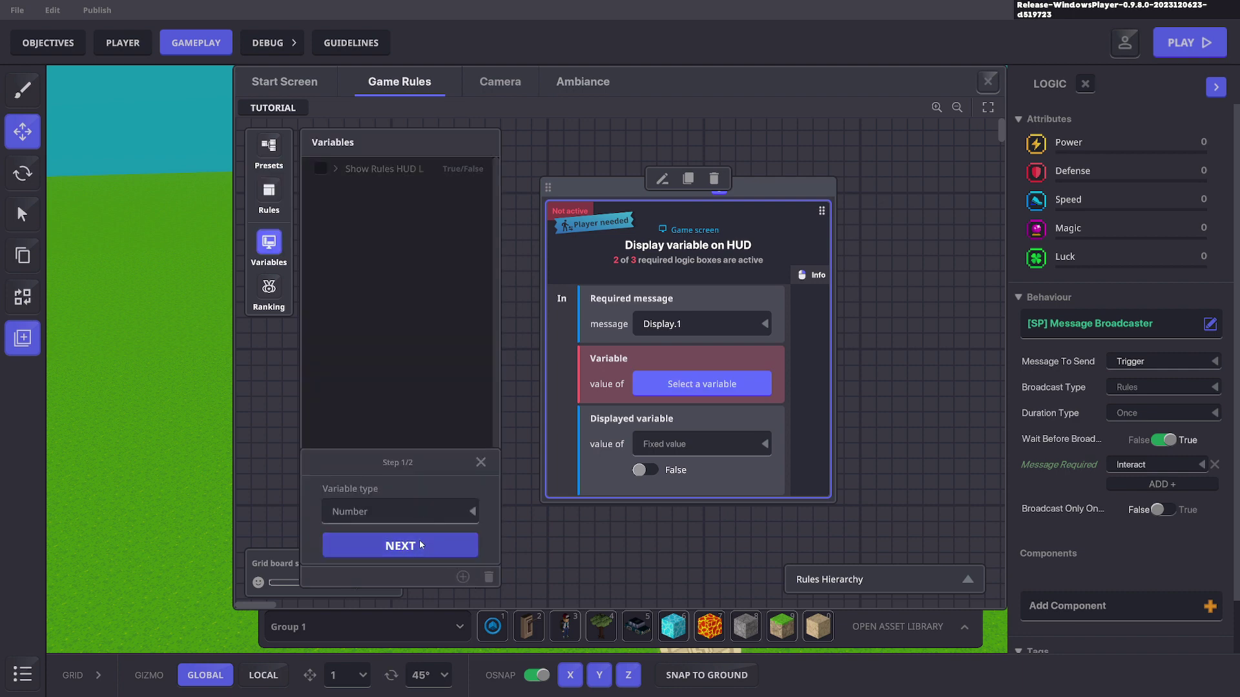
click(371, 439)
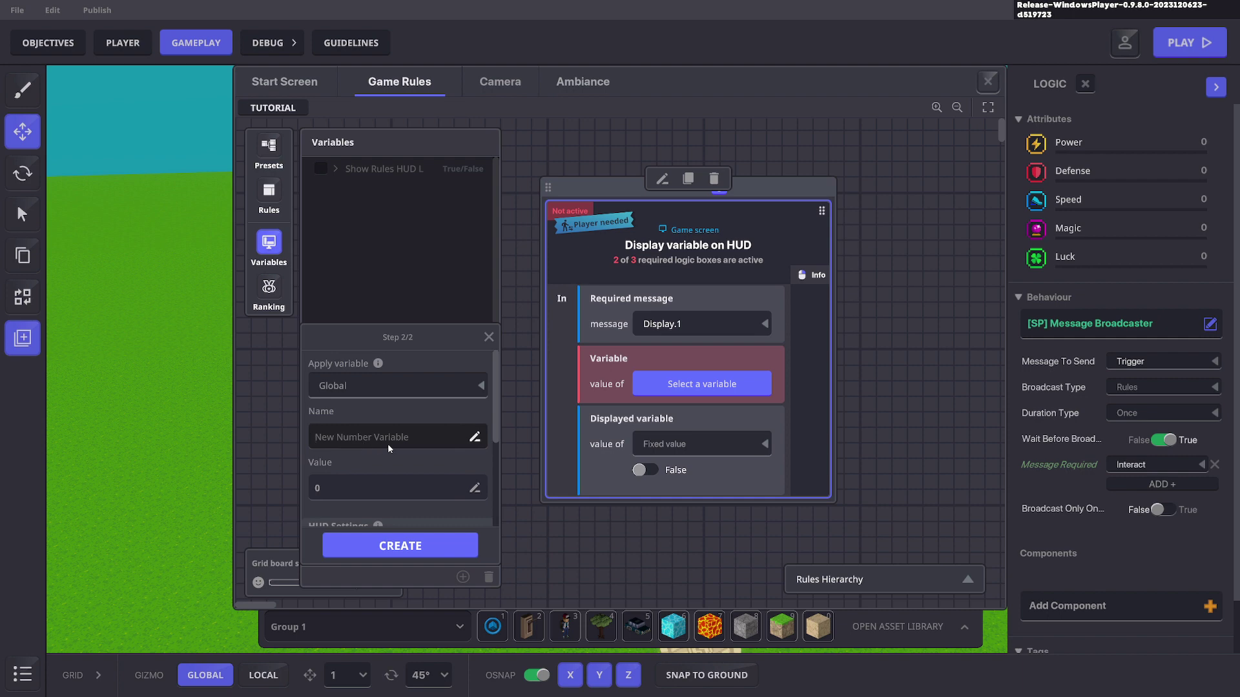
text(!st N)
key(BackSpace)
key(BackSpace)
key(BackSpace)
key(BackSpace)
key(BackSpace)
text(1st Number)
Step: Set the 1st Number variable's value to 100 and have it shown at the start of the game
click(337, 487)
text(1)
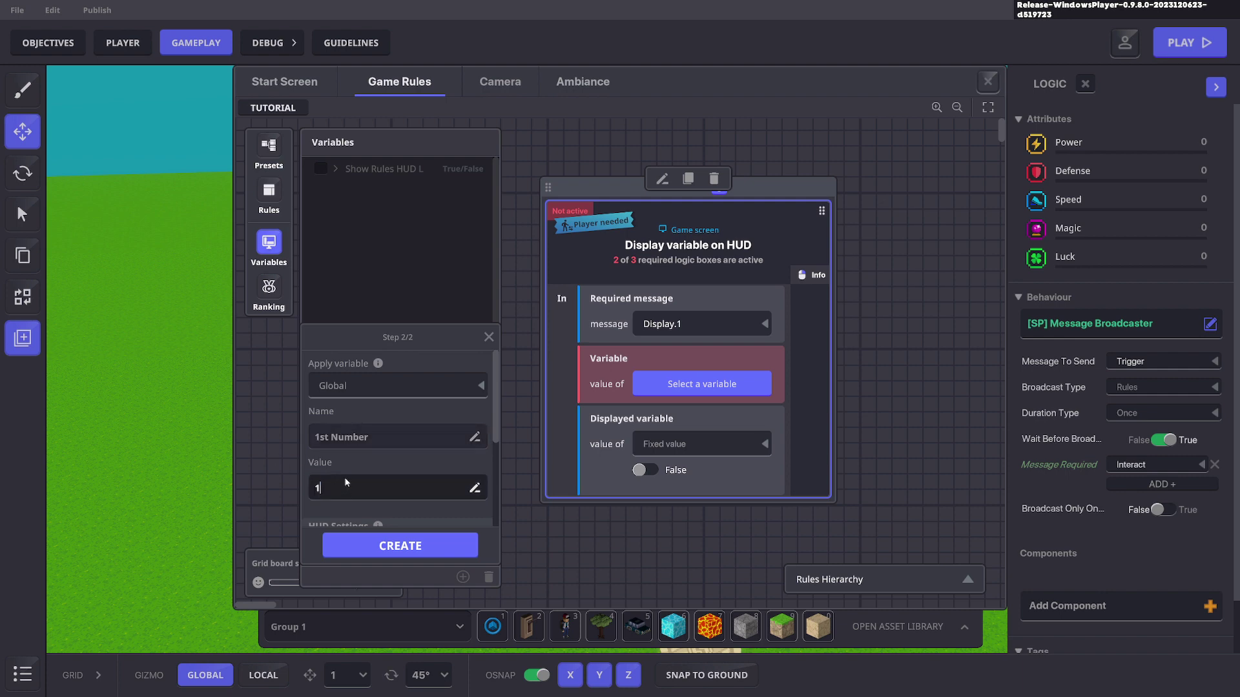
text(00)
scroll(393, 452, down, 2)
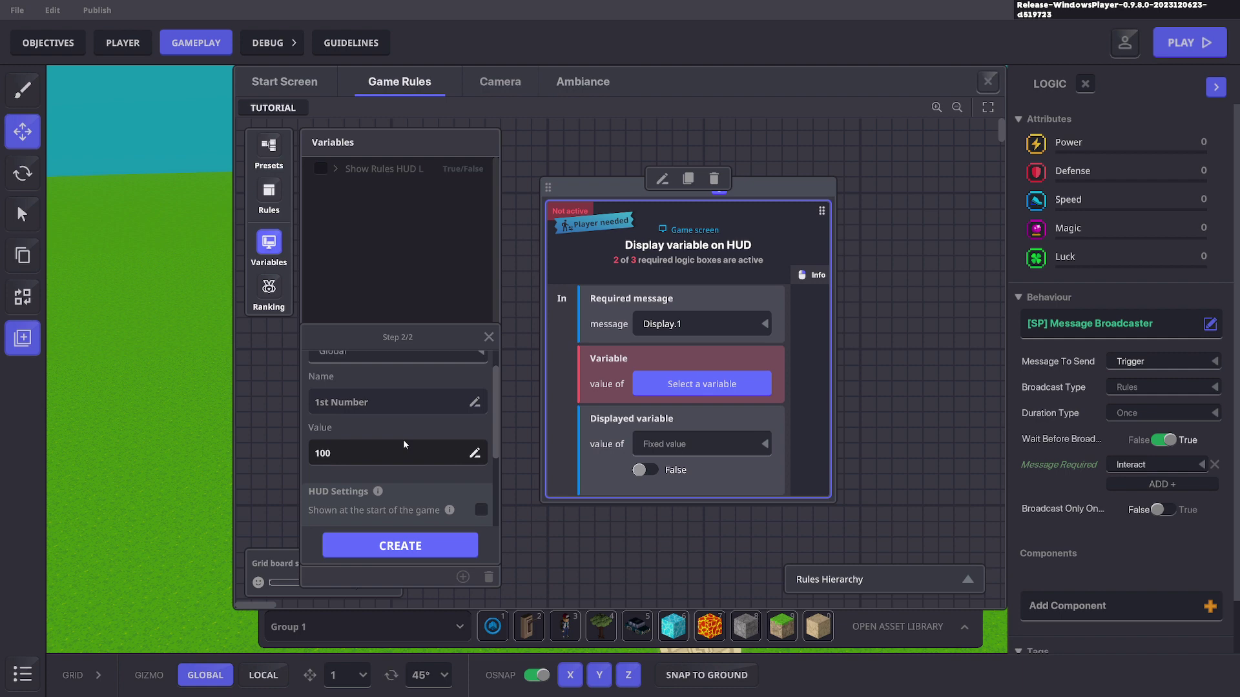
click(481, 459)
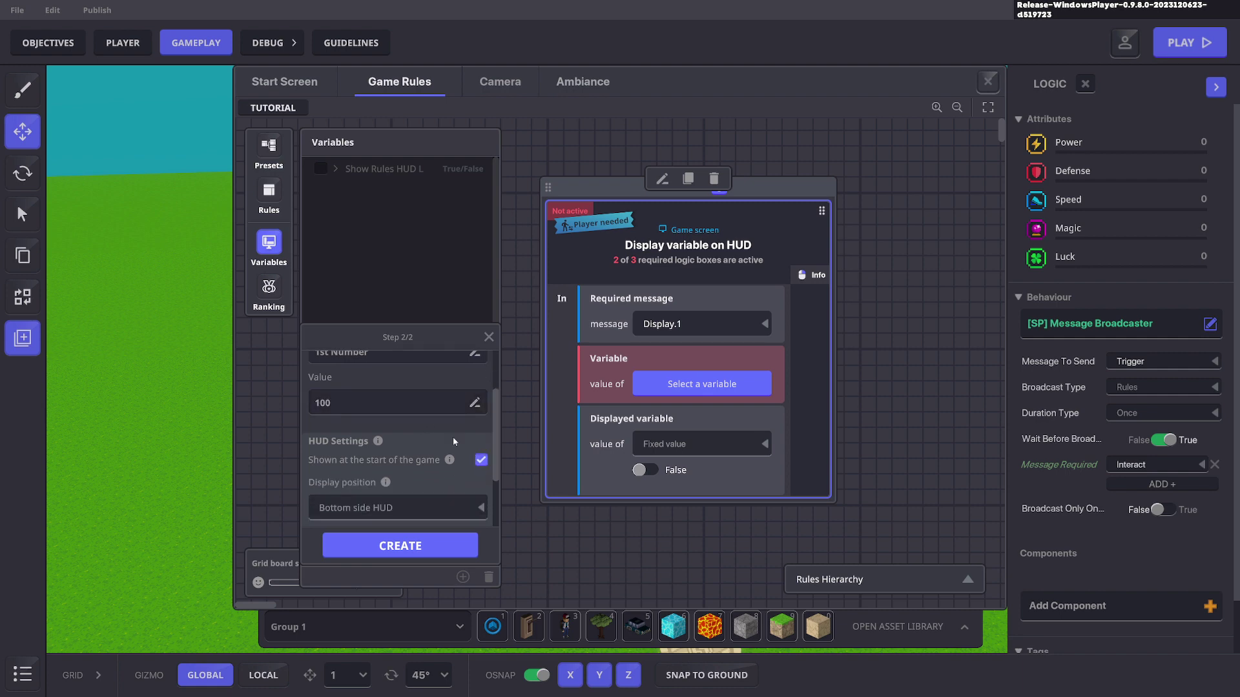
Step: Set the variable's display position to Left side HUD and its display order to 3
scroll(442, 448, down, 1)
click(396, 460)
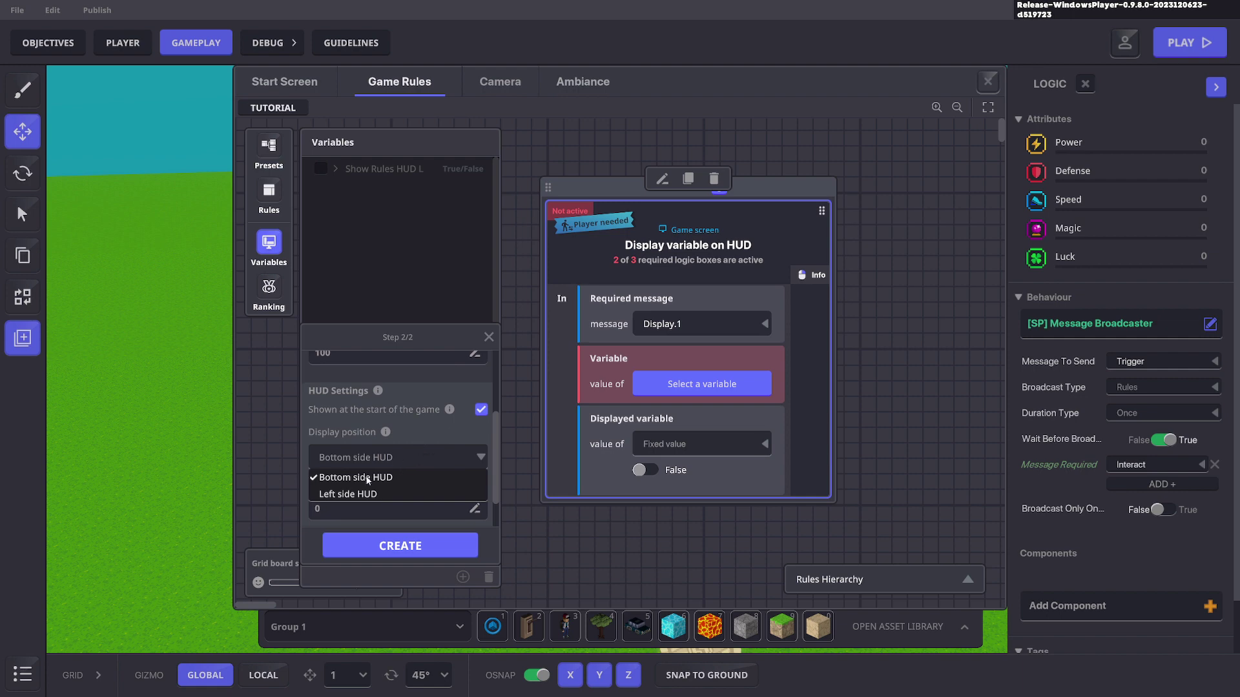
click(361, 494)
scroll(384, 474, down, 1)
scroll(383, 474, down, 2)
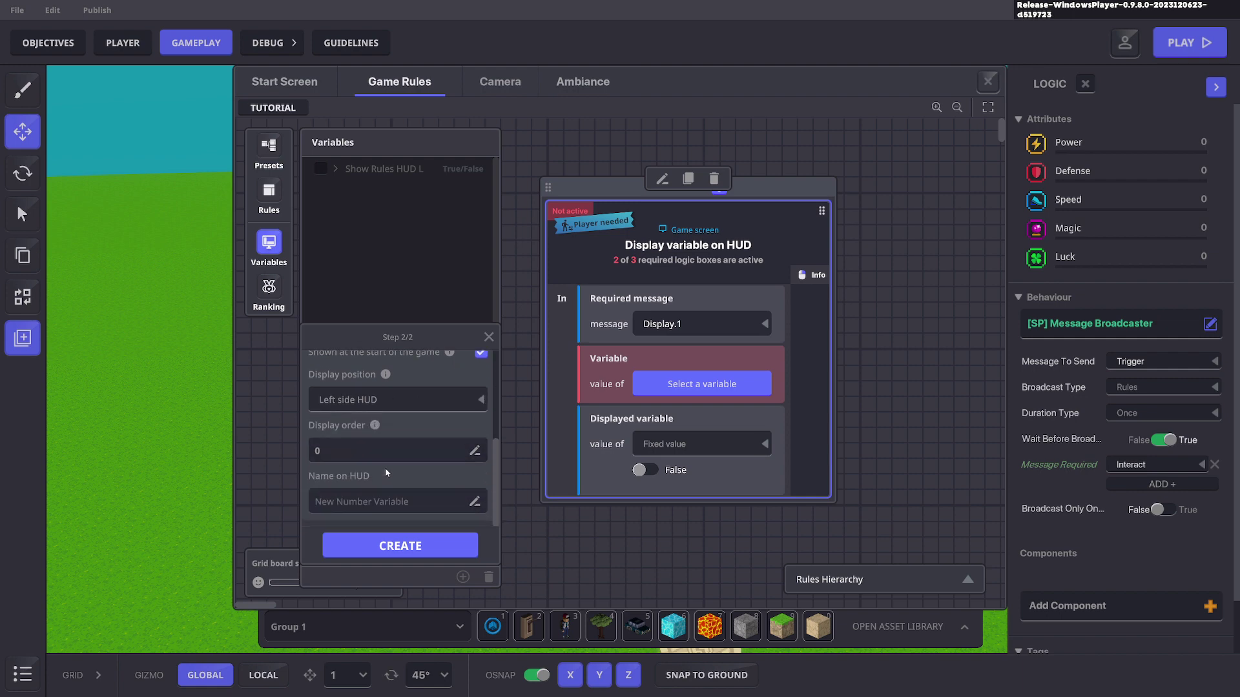
click(345, 456)
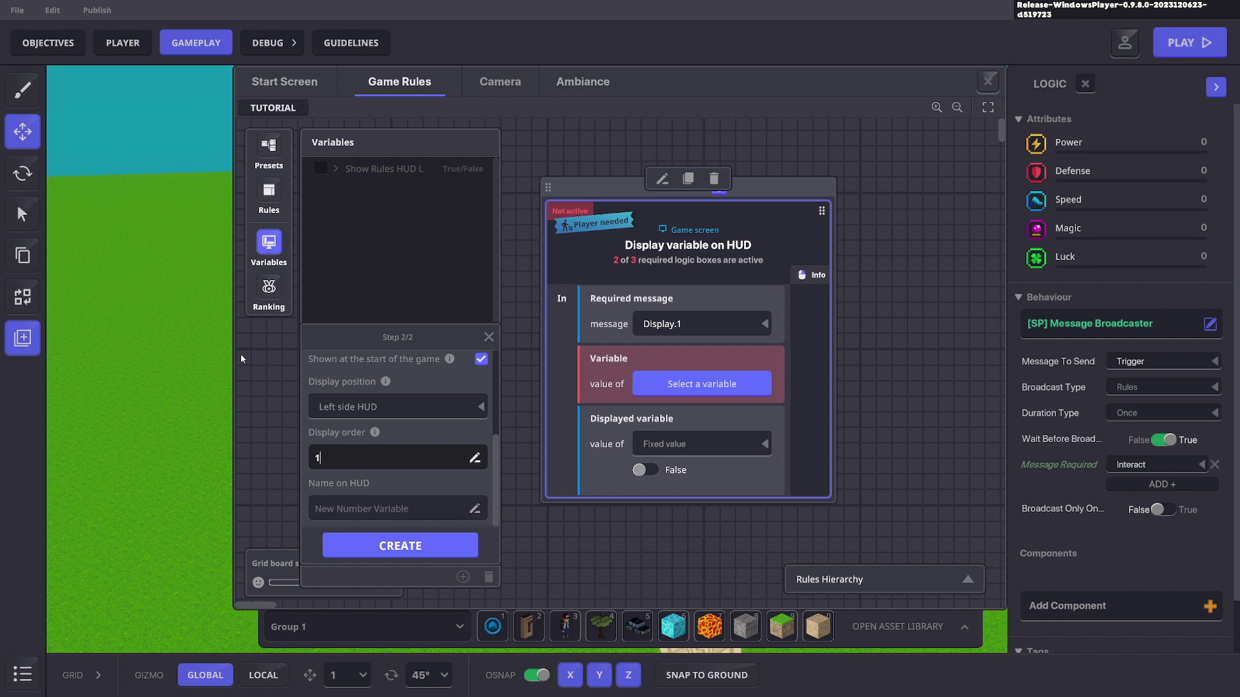
text(1)
Step: Enter 1st num as the variable's name on the HUD and create the variable
click(378, 501)
text(1)
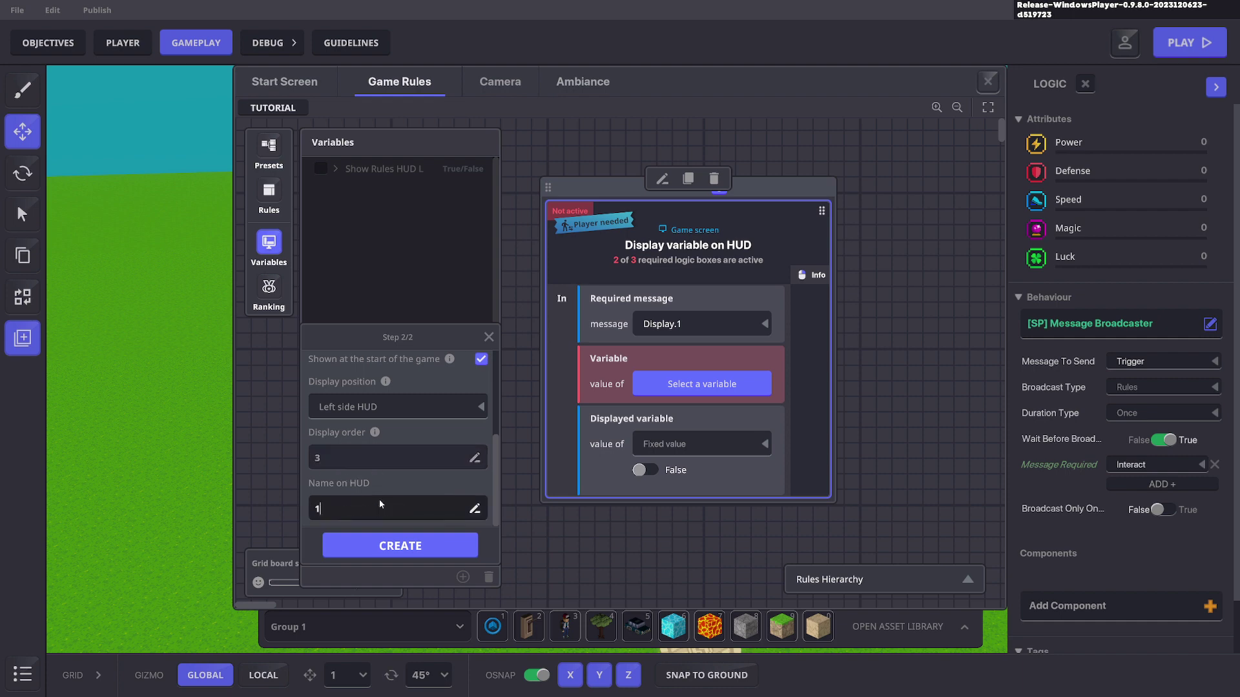
text(st number)
click(401, 546)
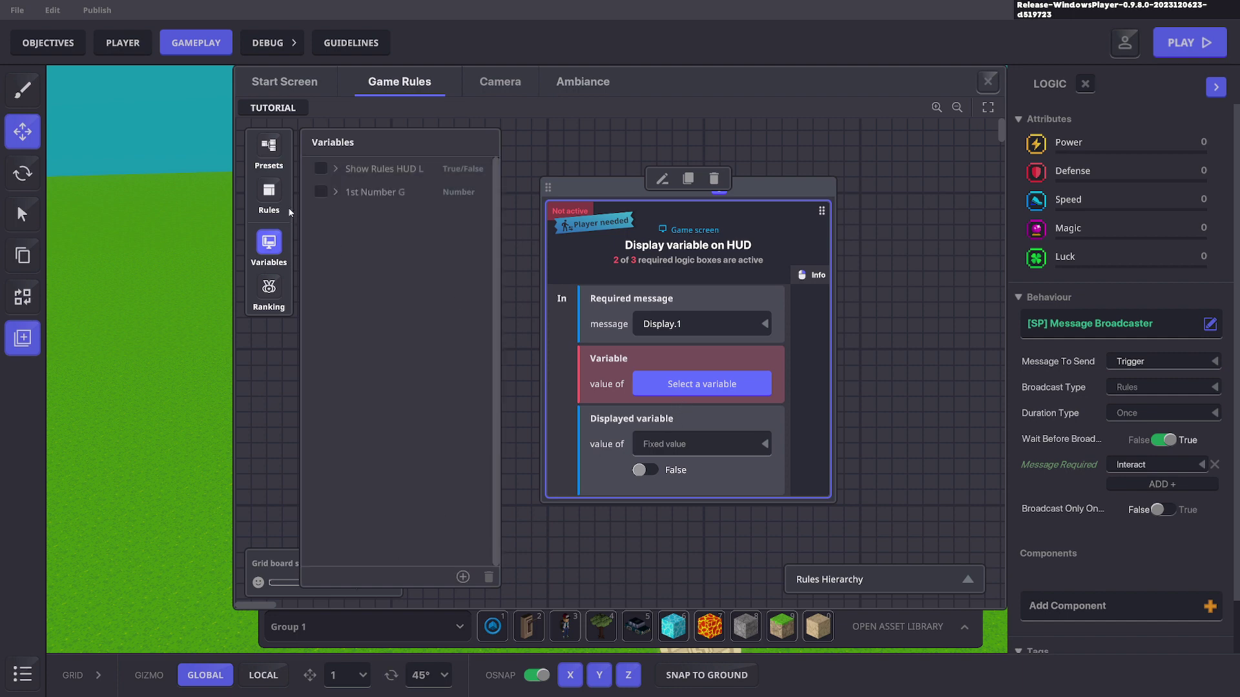
Step: Assign the 1st Number variable to the Display variable on HUD rule and set its displayed value to True
click(323, 190)
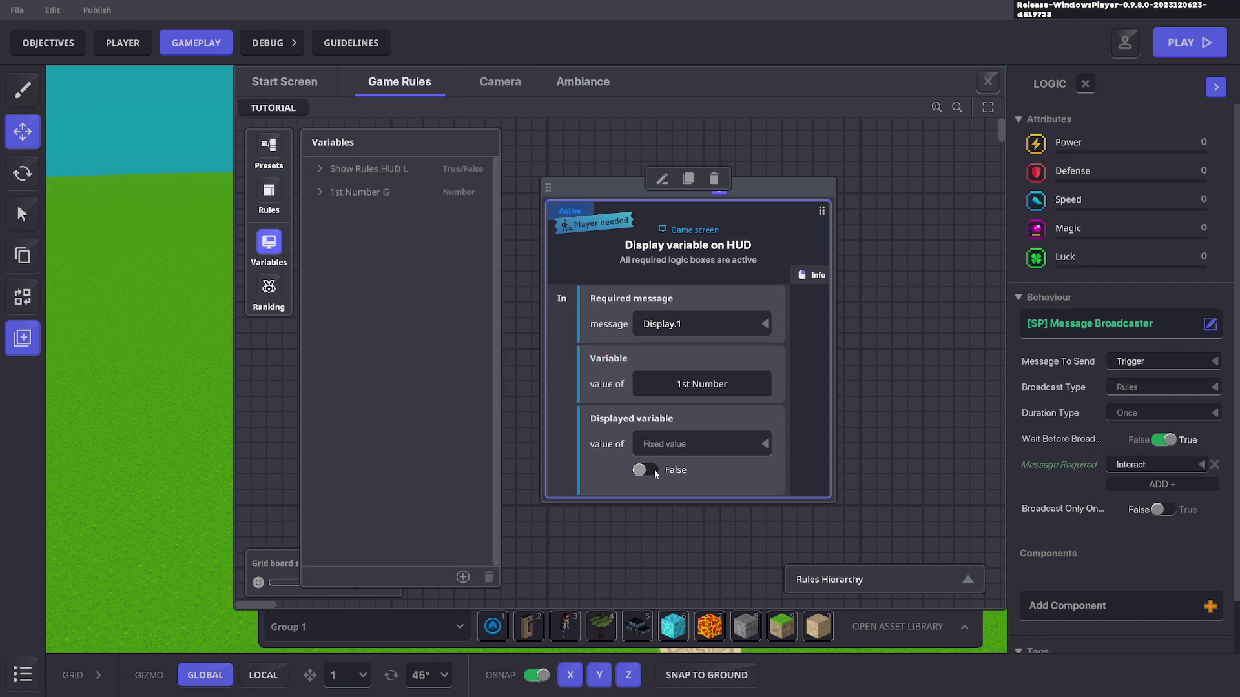
click(983, 83)
Step: Playtest the level to check the 1st Number variable on the HUD
key(p)
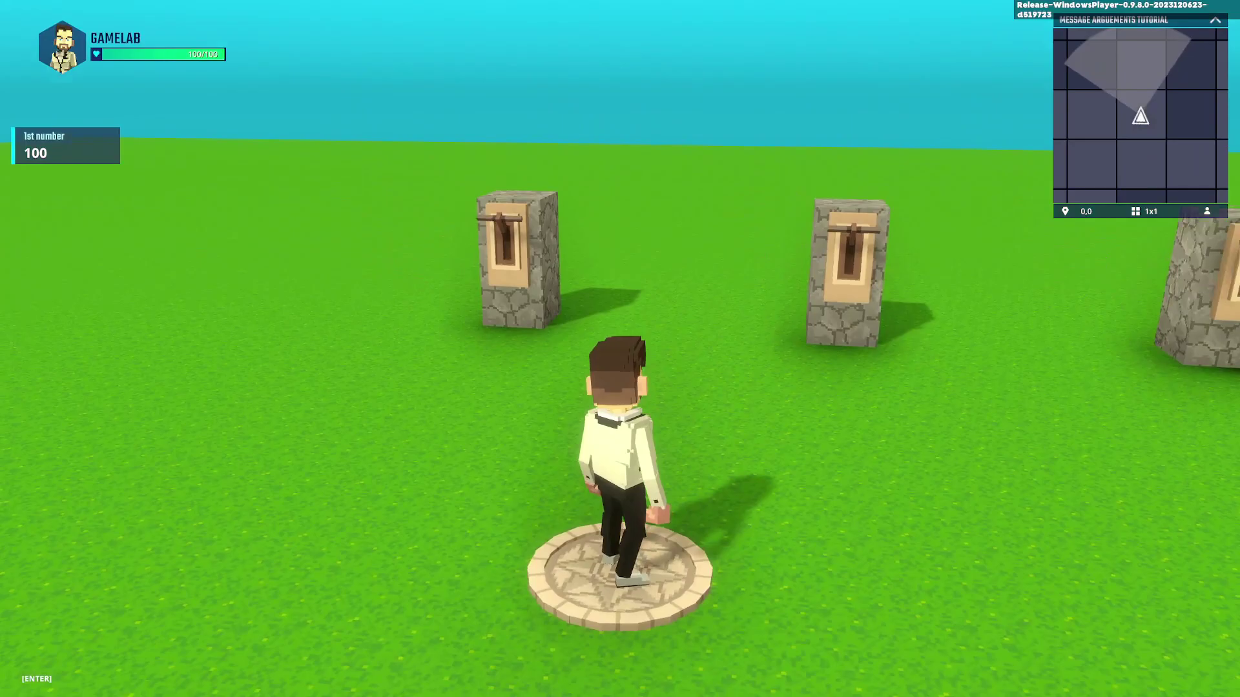
key(w)
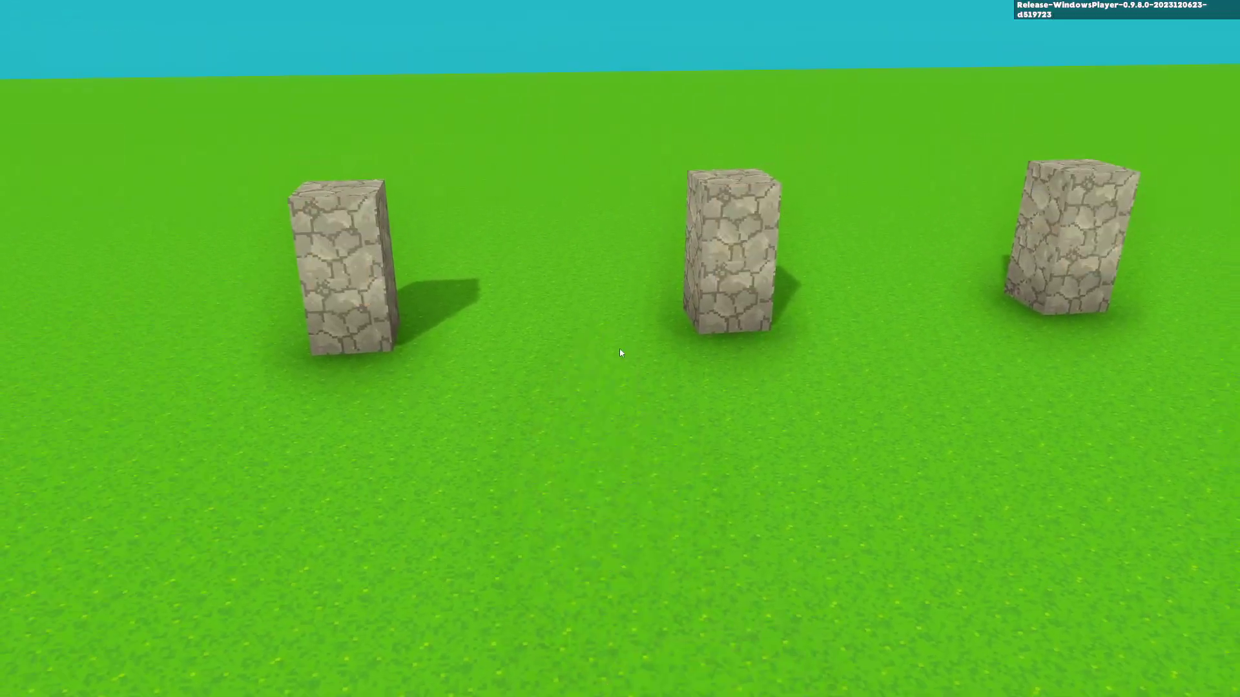
key(Escape)
Step: Duplicate the Display variable on HUD rule in the game rules
click(195, 43)
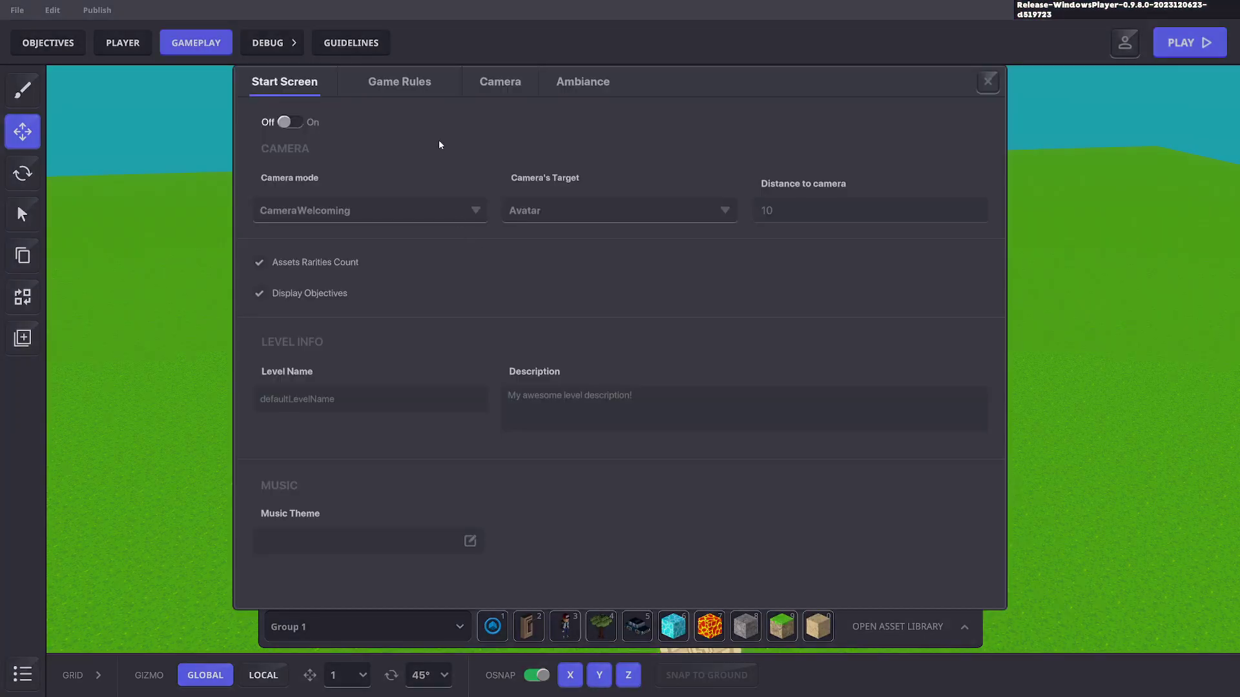
click(430, 96)
click(781, 223)
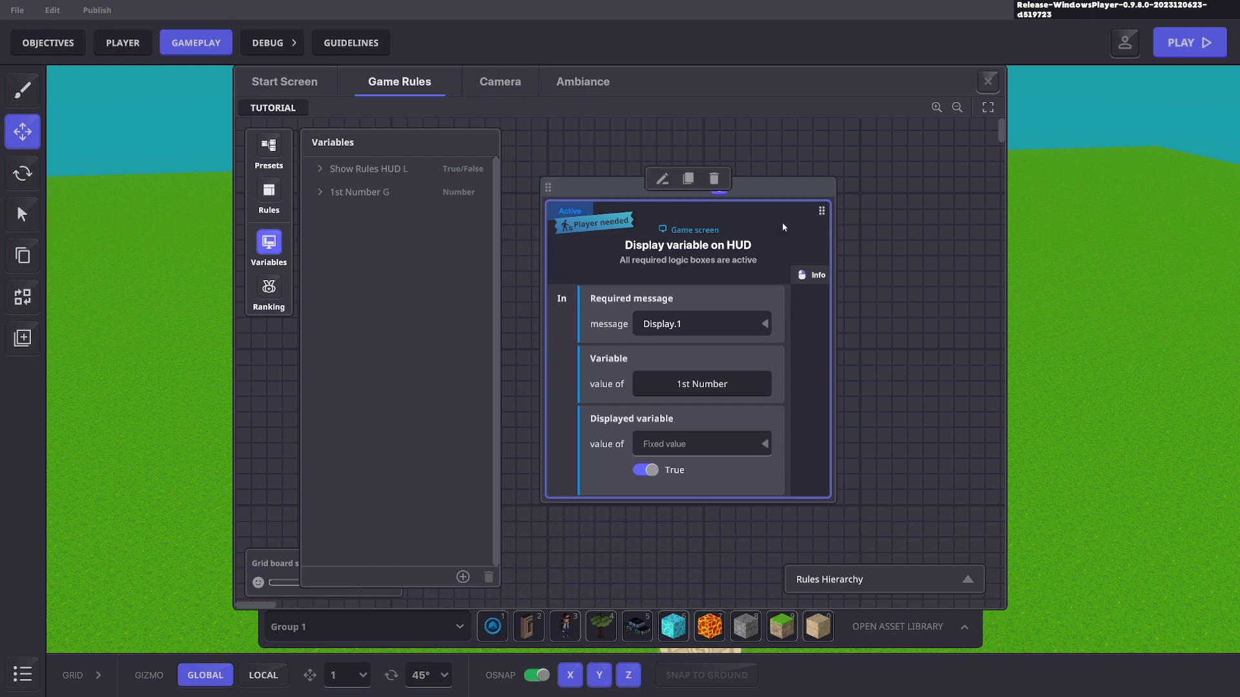
click(688, 179)
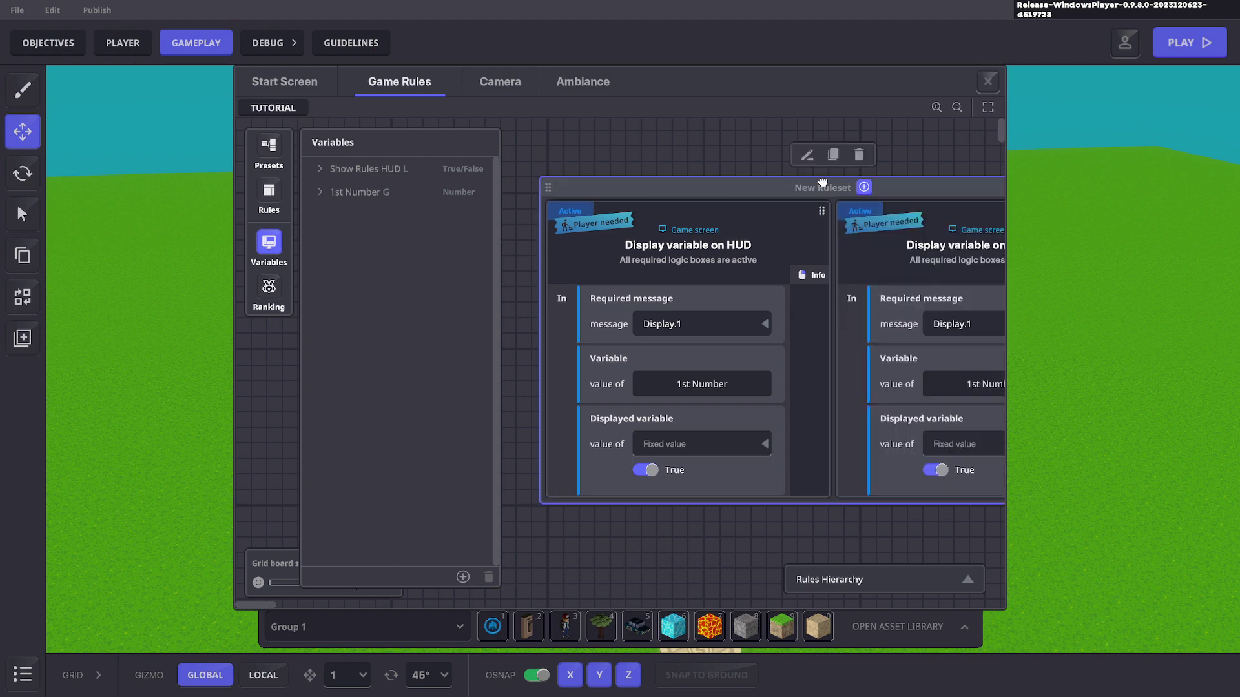
Step: Start a new global Number variable for the duplicated HUD rule and name it Number 2
click(866, 376)
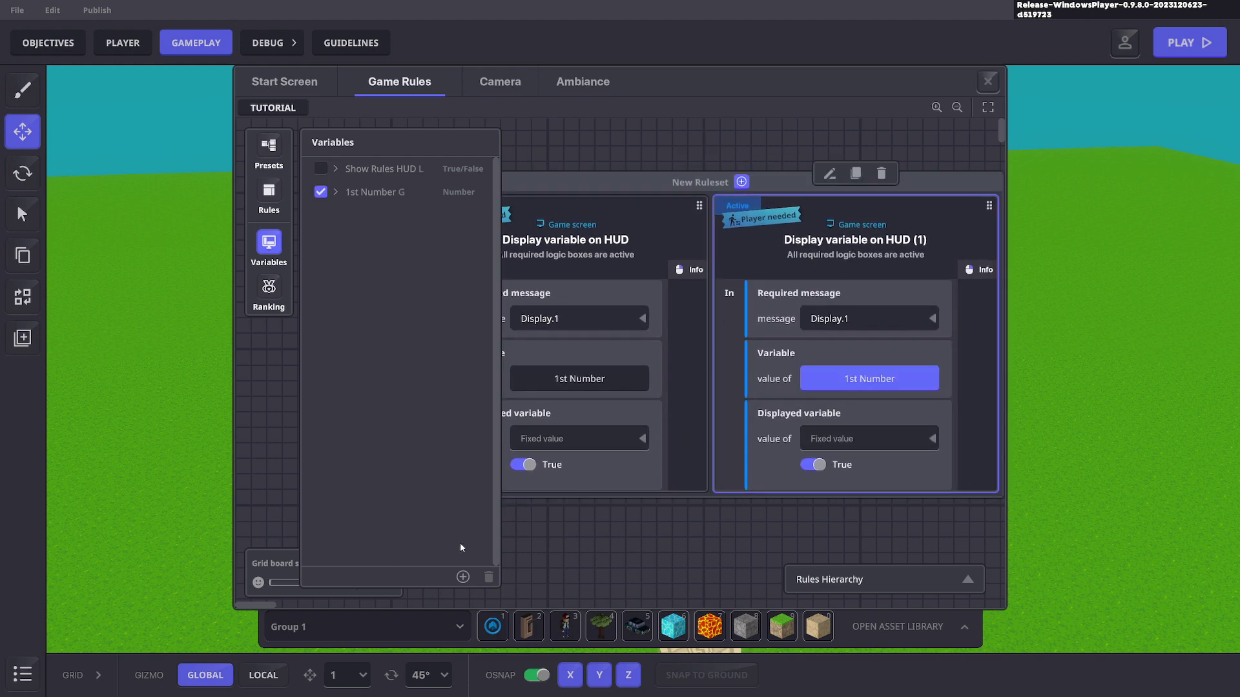
click(462, 577)
click(403, 546)
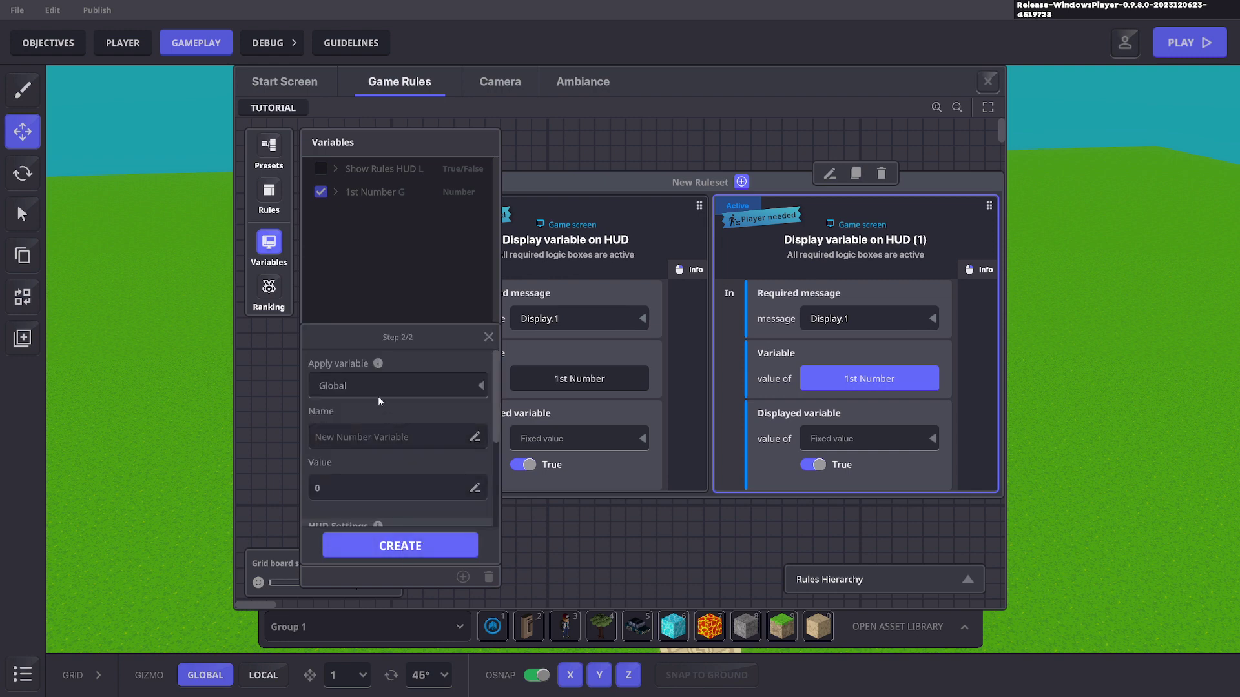
click(463, 425)
text(Num)
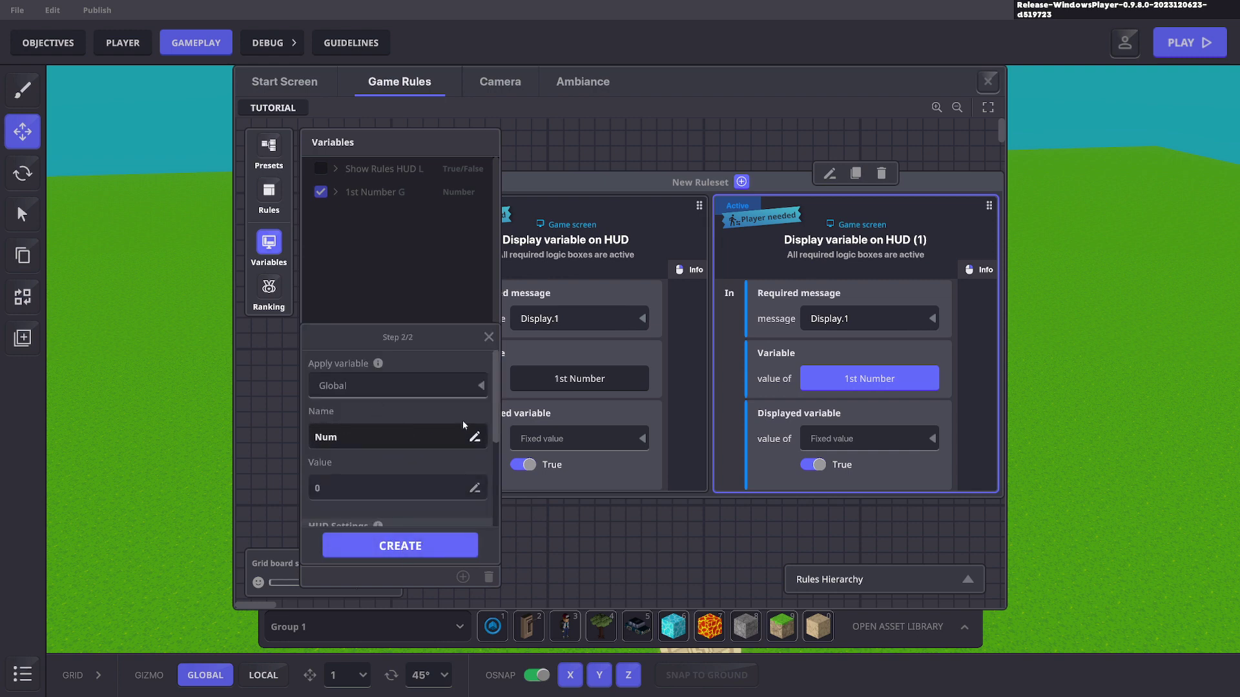
text(ber 2)
Step: Set the Number 2 variable's value to 200 and have it shown at the start of the game
click(427, 480)
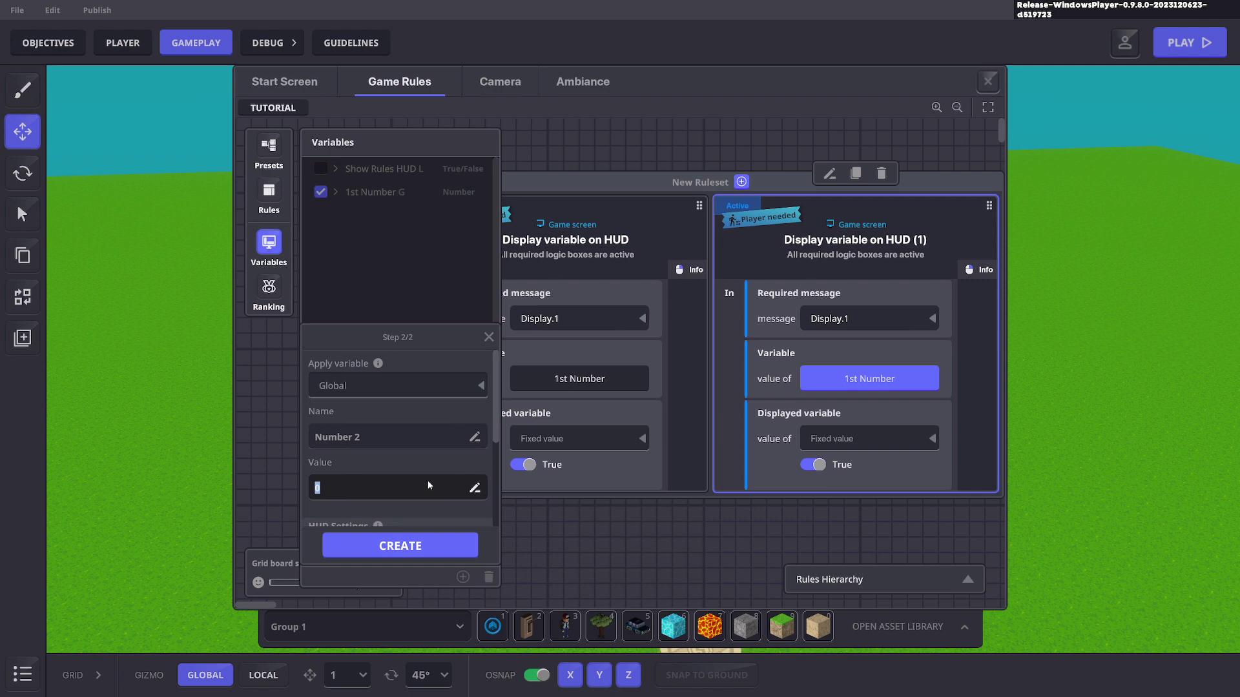
text(200)
scroll(393, 488, down, 3)
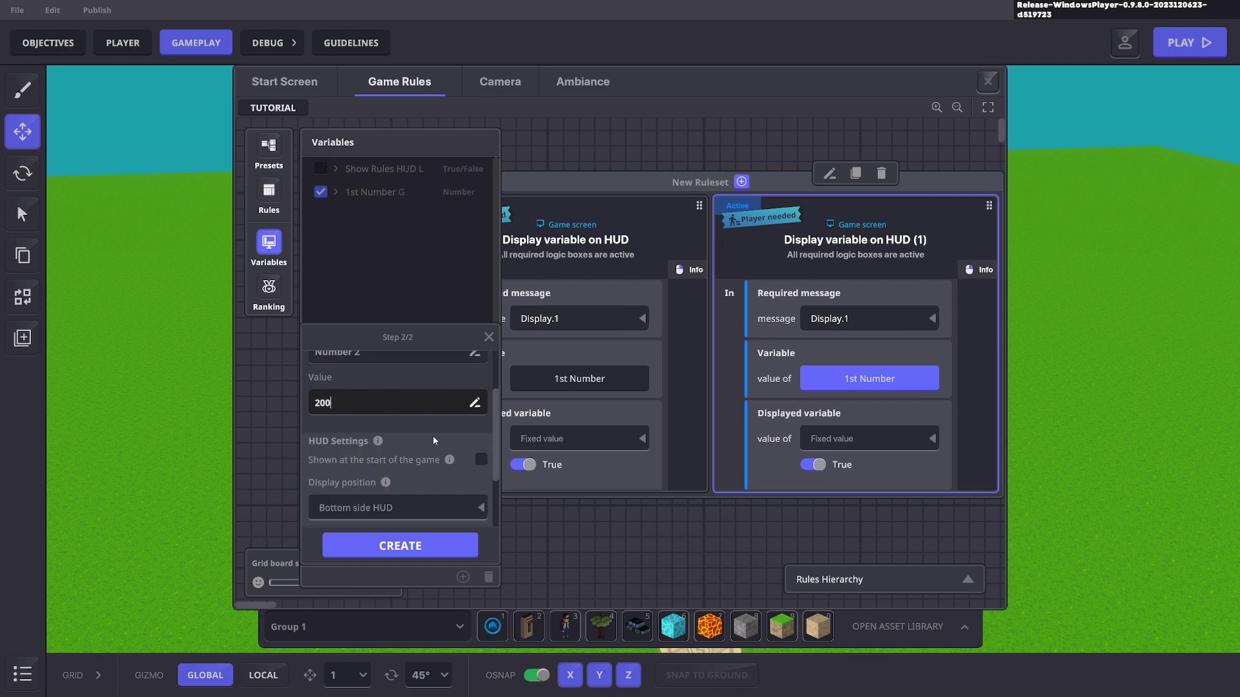
click(481, 459)
Step: Set the Number 2 variable's display position to Left side HUD and its display order to 2
scroll(426, 443, down, 3)
click(417, 421)
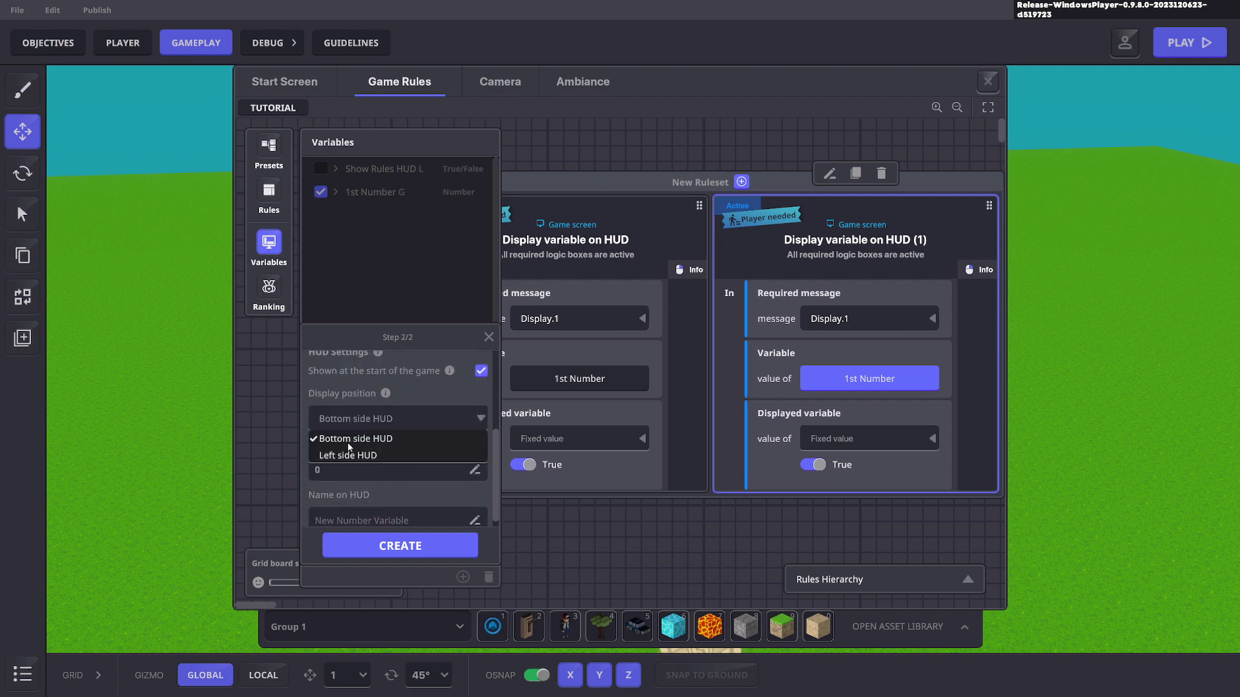
click(348, 455)
click(355, 467)
text(2)
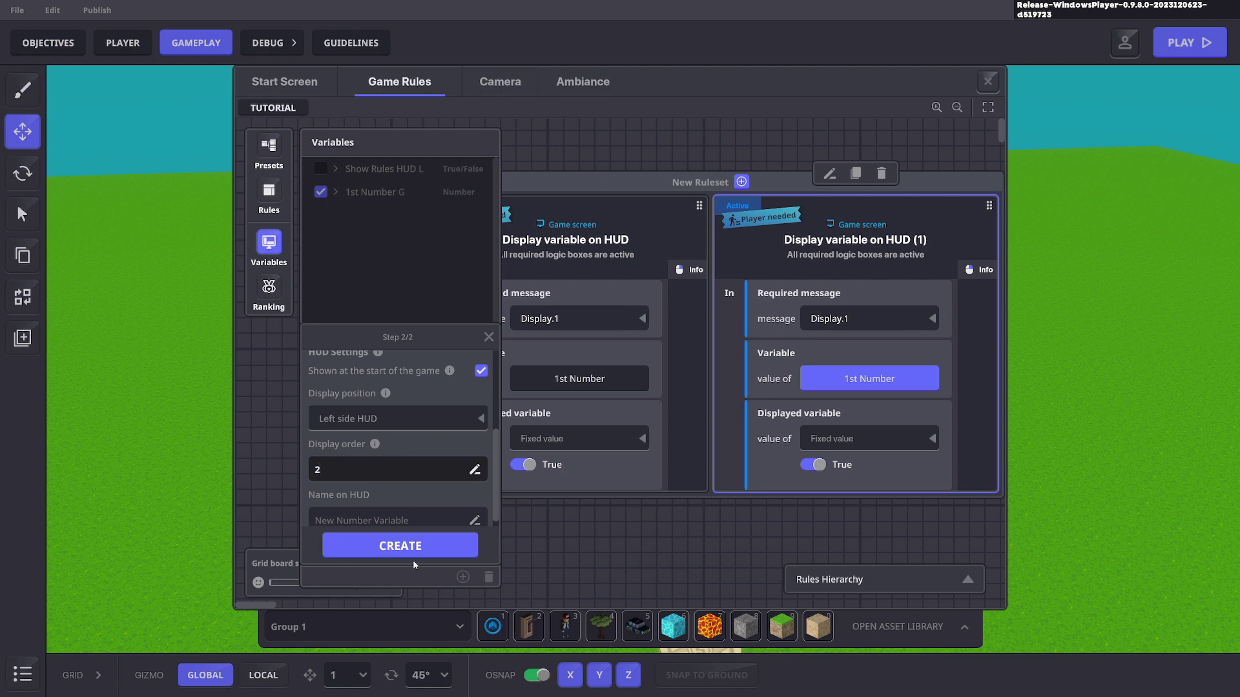
Step: Create the variable with 2nd Number as its name on the HUD and assign it to the duplicated rule
click(395, 520)
text(2nd)
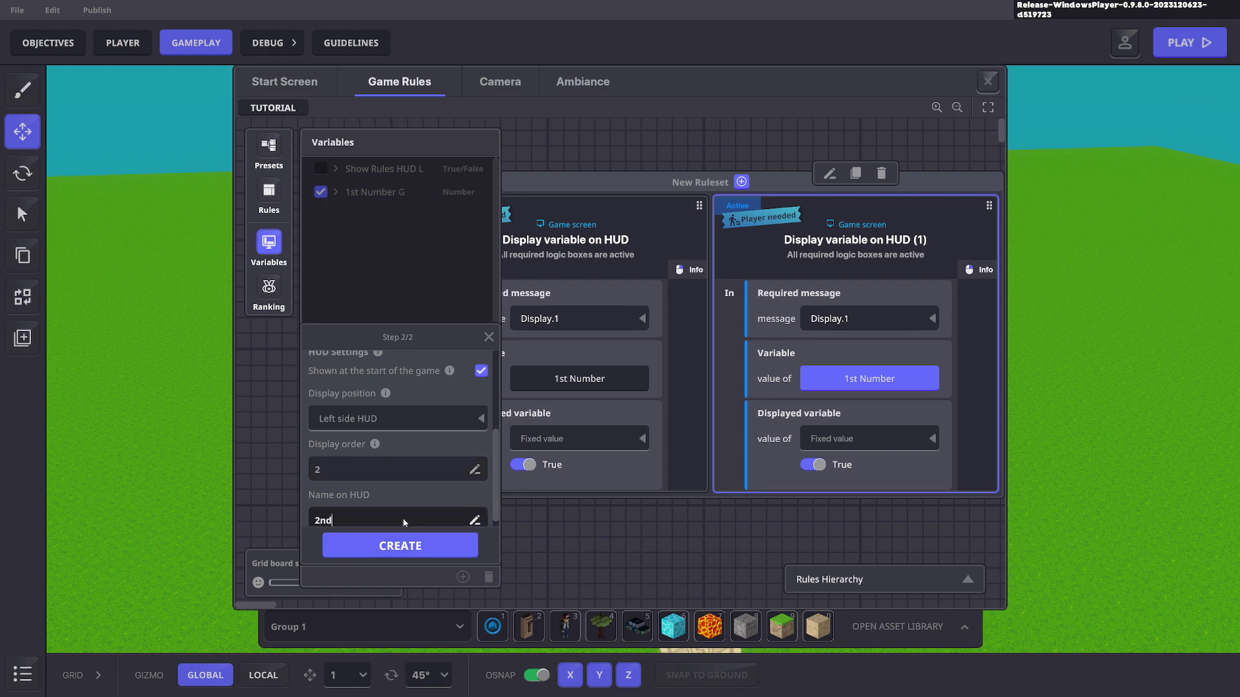
text( Number)
click(406, 549)
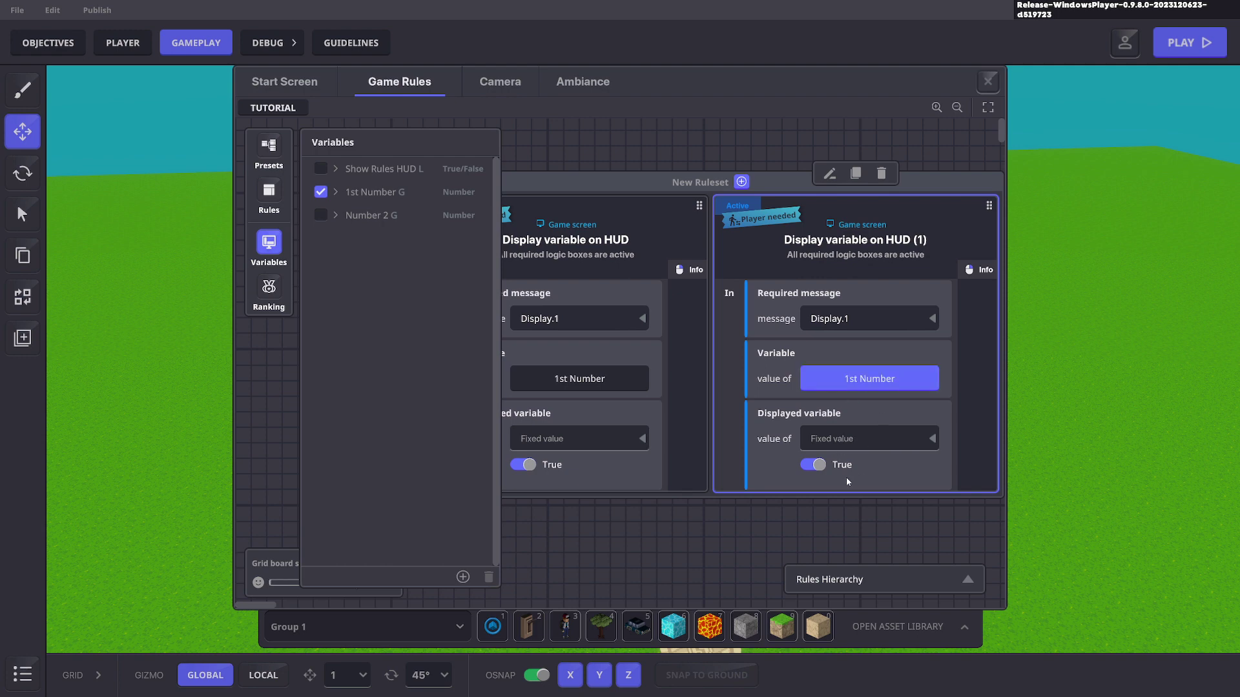
click(320, 215)
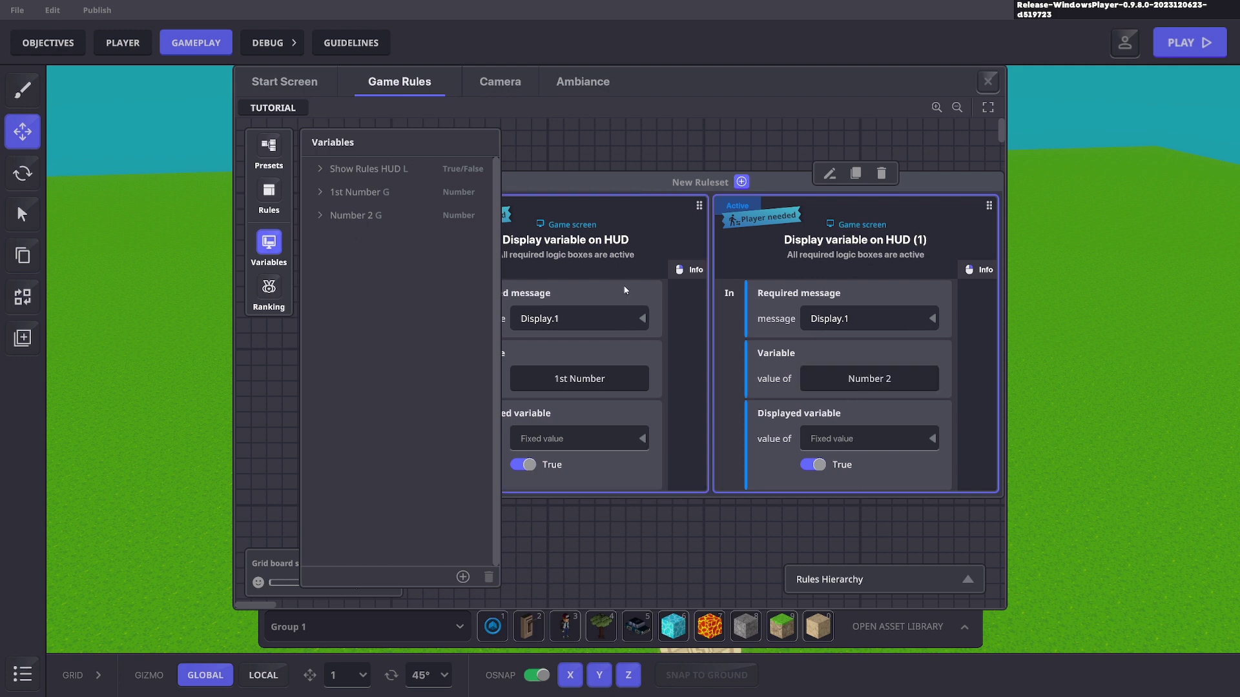
Step: Playtest the level to check how the two number variables are ordered on the HUD
click(988, 83)
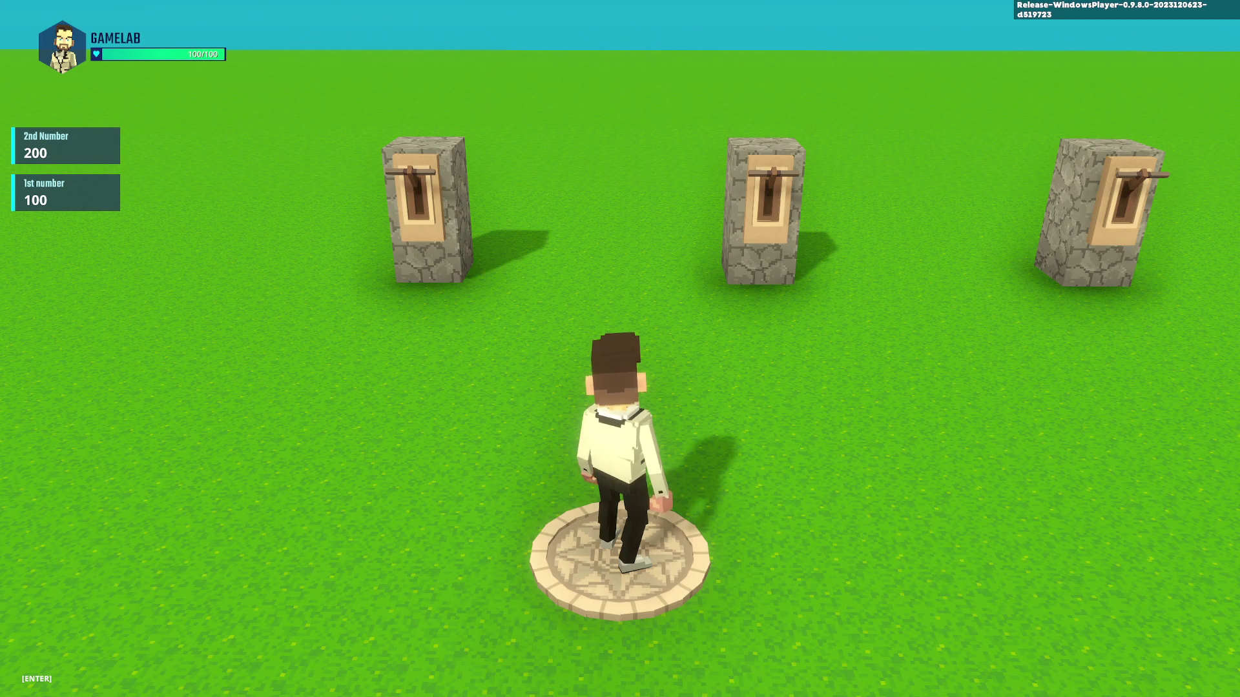
key(Escape)
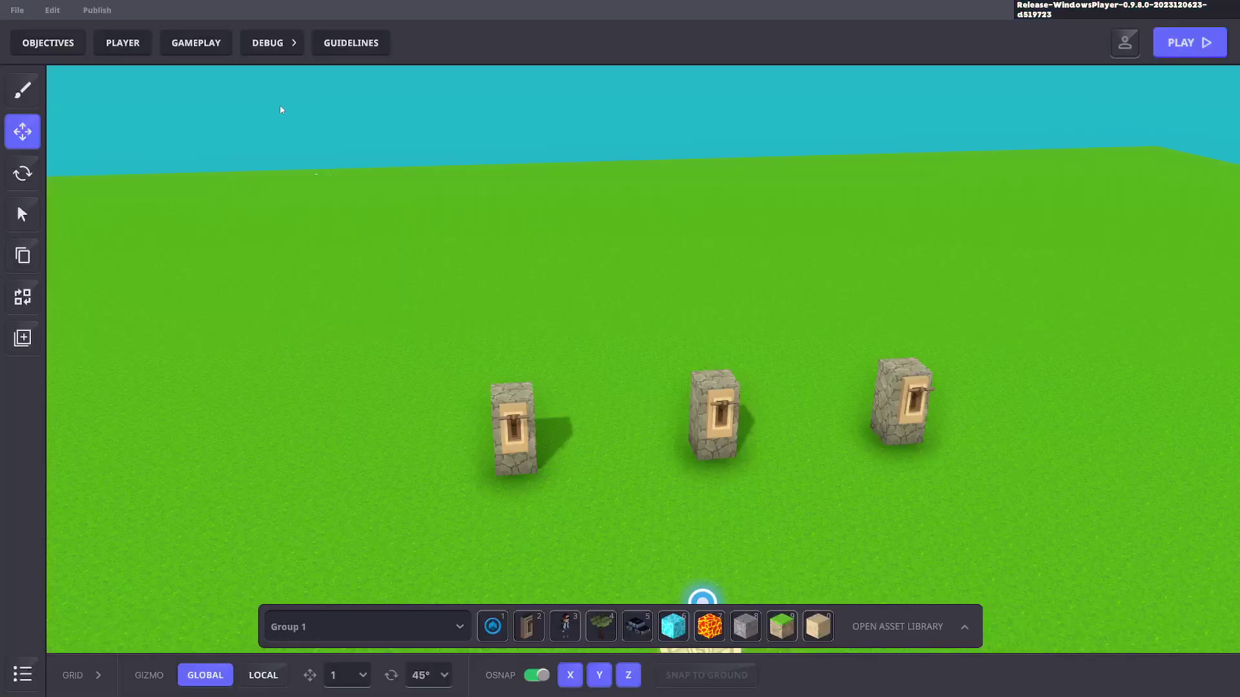
Step: Compare both variables' HUD settings and change the 1st Number variable's display order to place it above Number 2
click(195, 43)
click(399, 81)
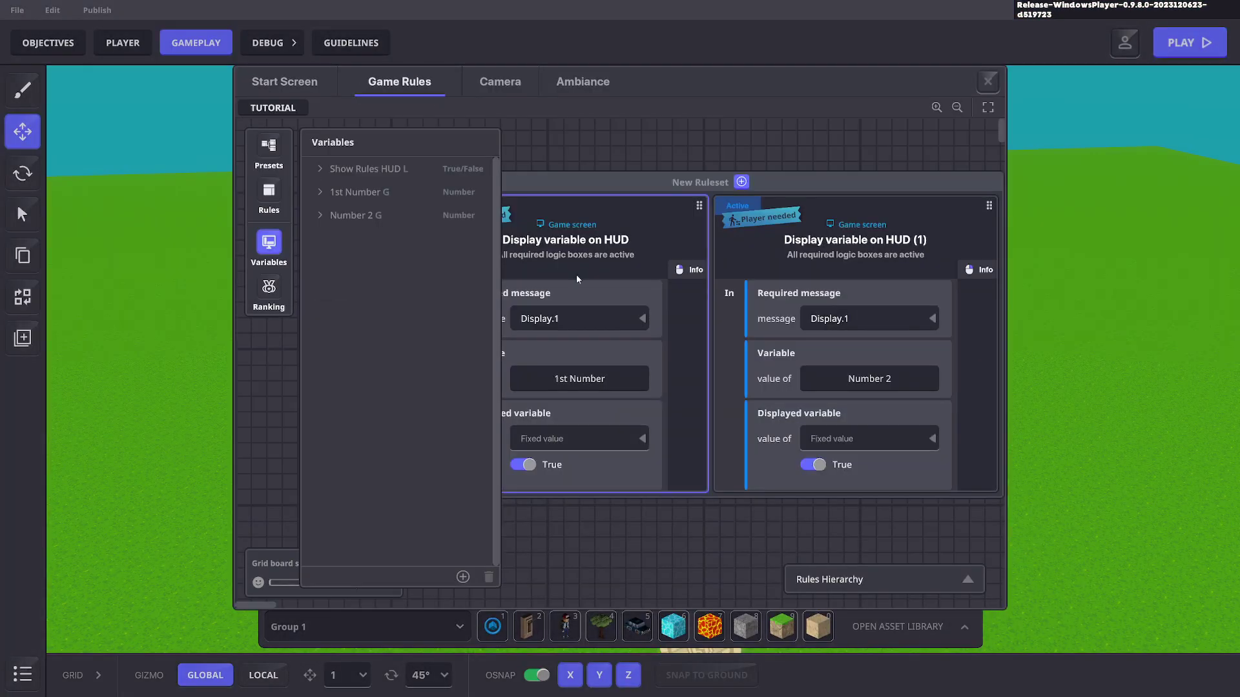
click(329, 192)
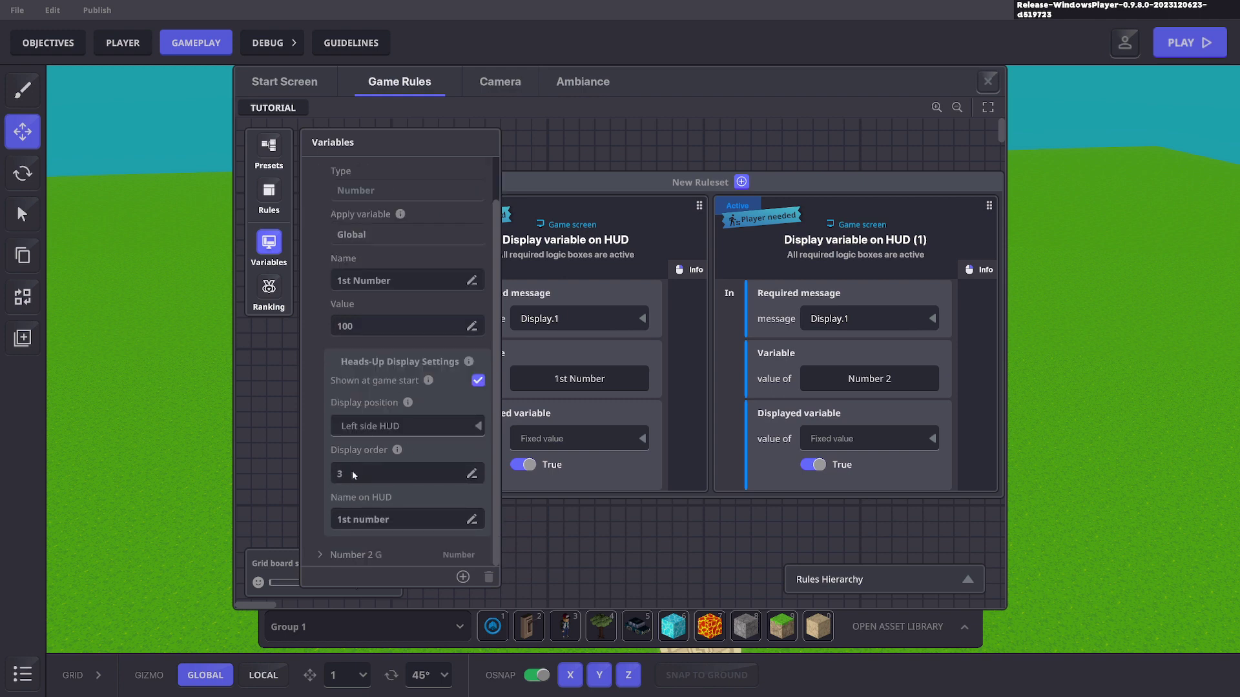
scroll(352, 471, up, 2)
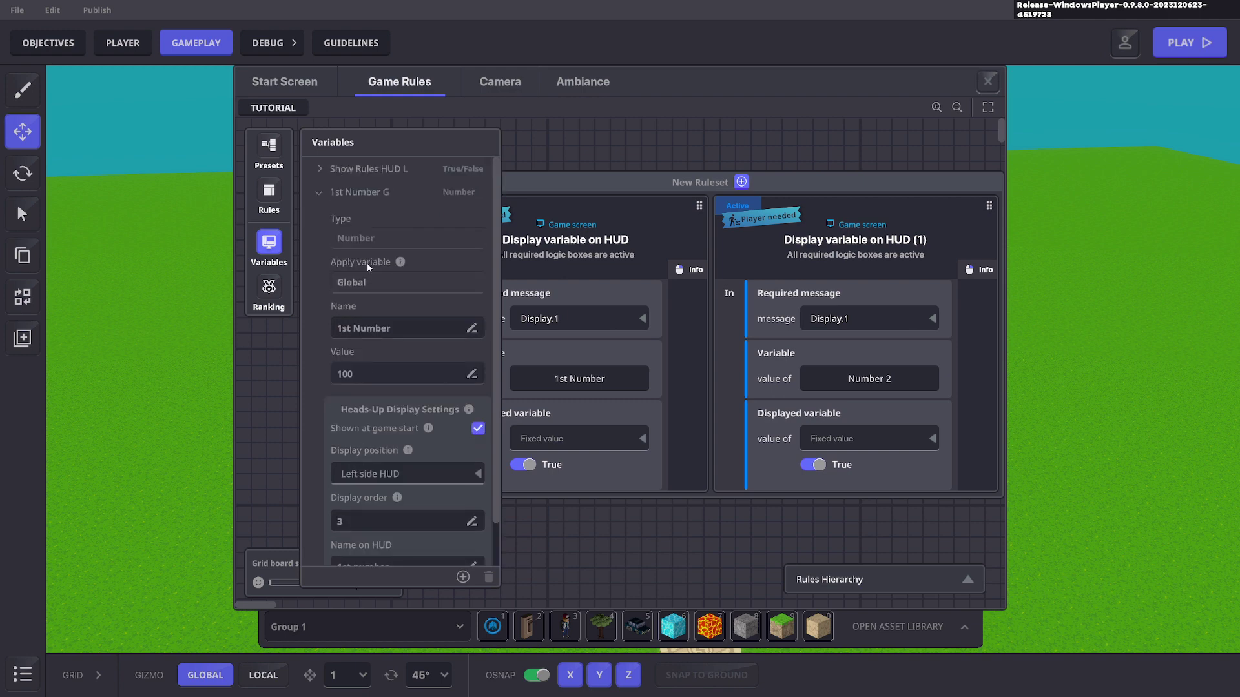
click(319, 192)
click(359, 217)
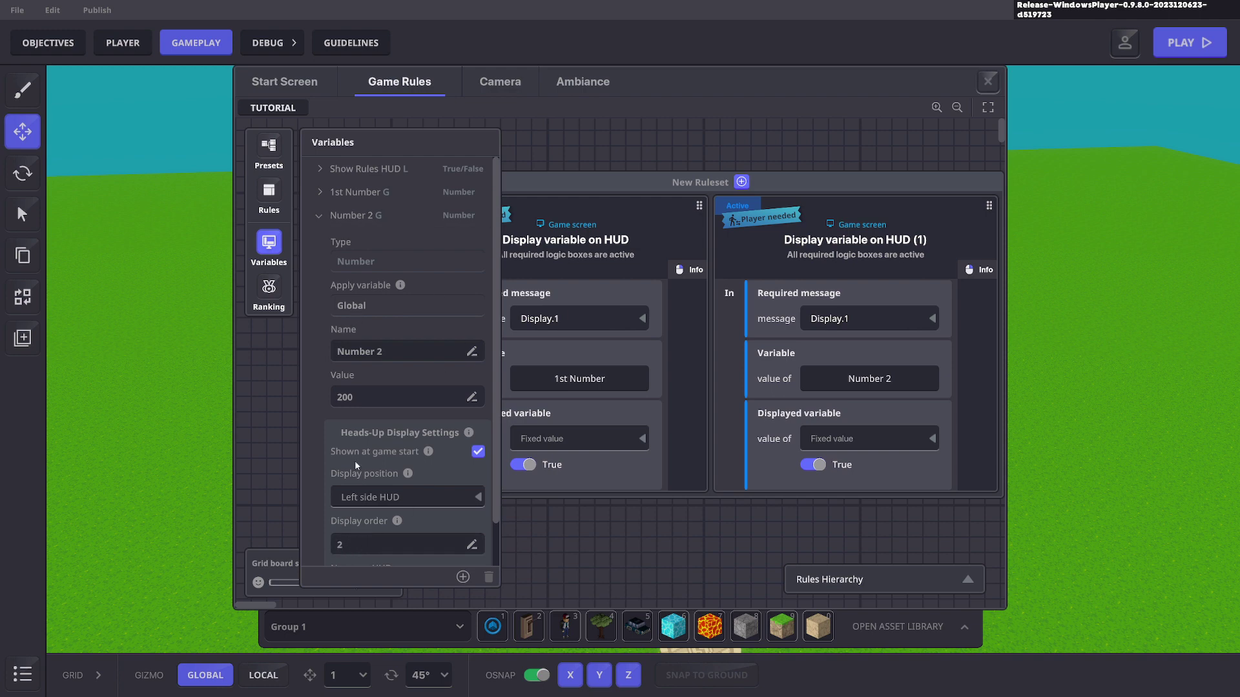
click(359, 192)
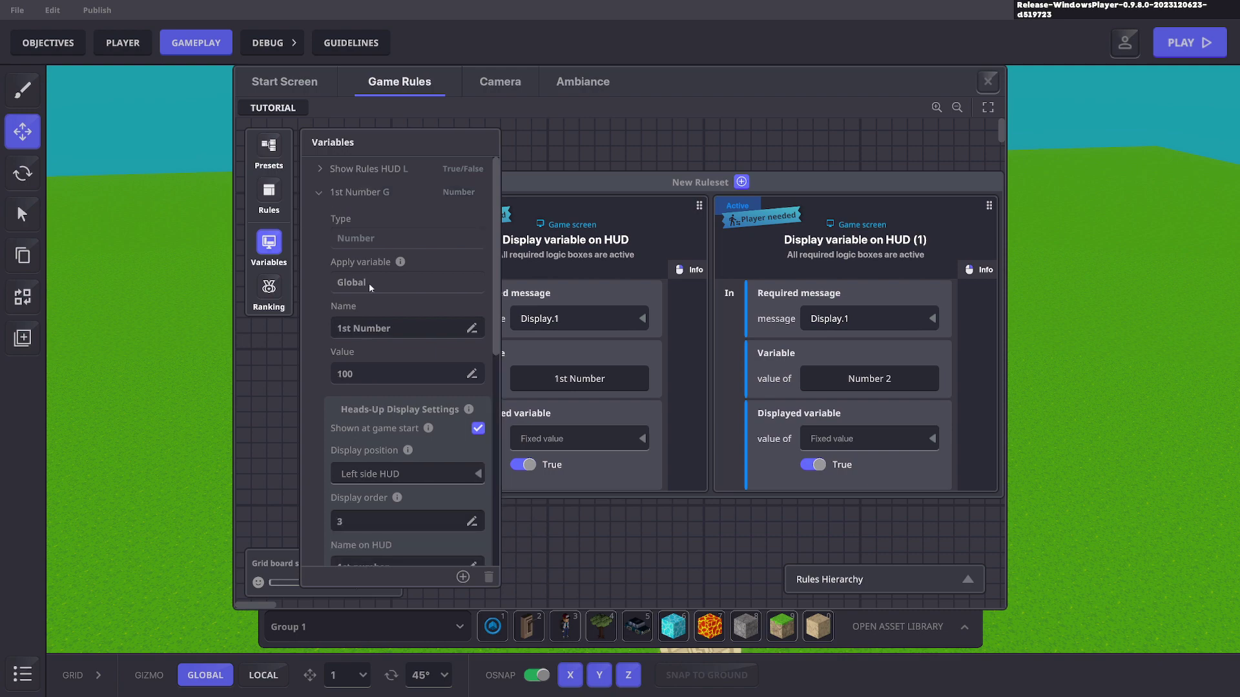
click(318, 471)
Step: Playtest the level again to check the new order of the variables on the HUD
click(986, 84)
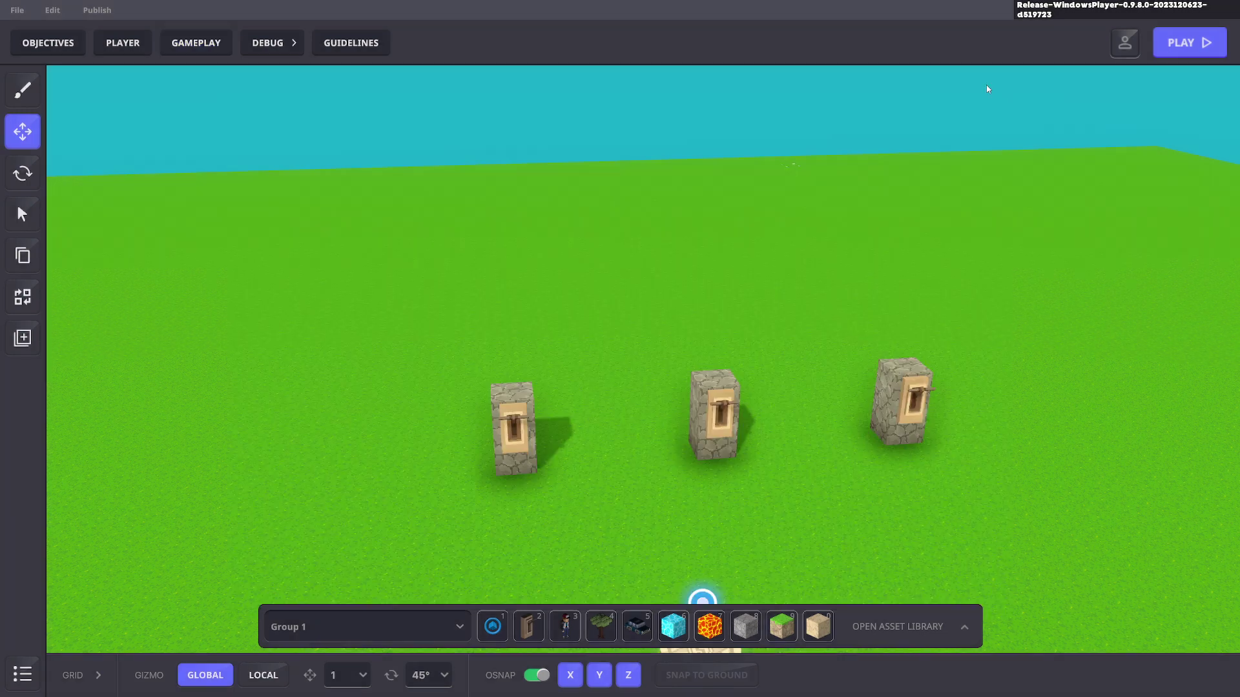
key(ctrl+p)
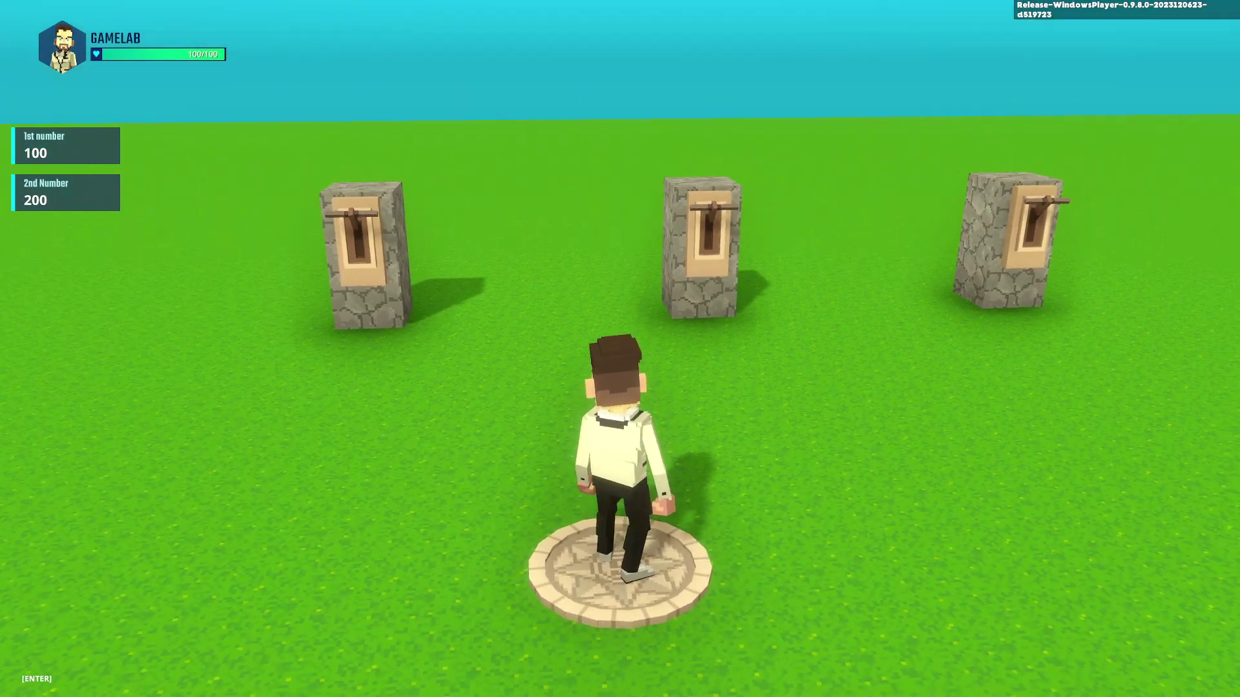
key(ctrl+p)
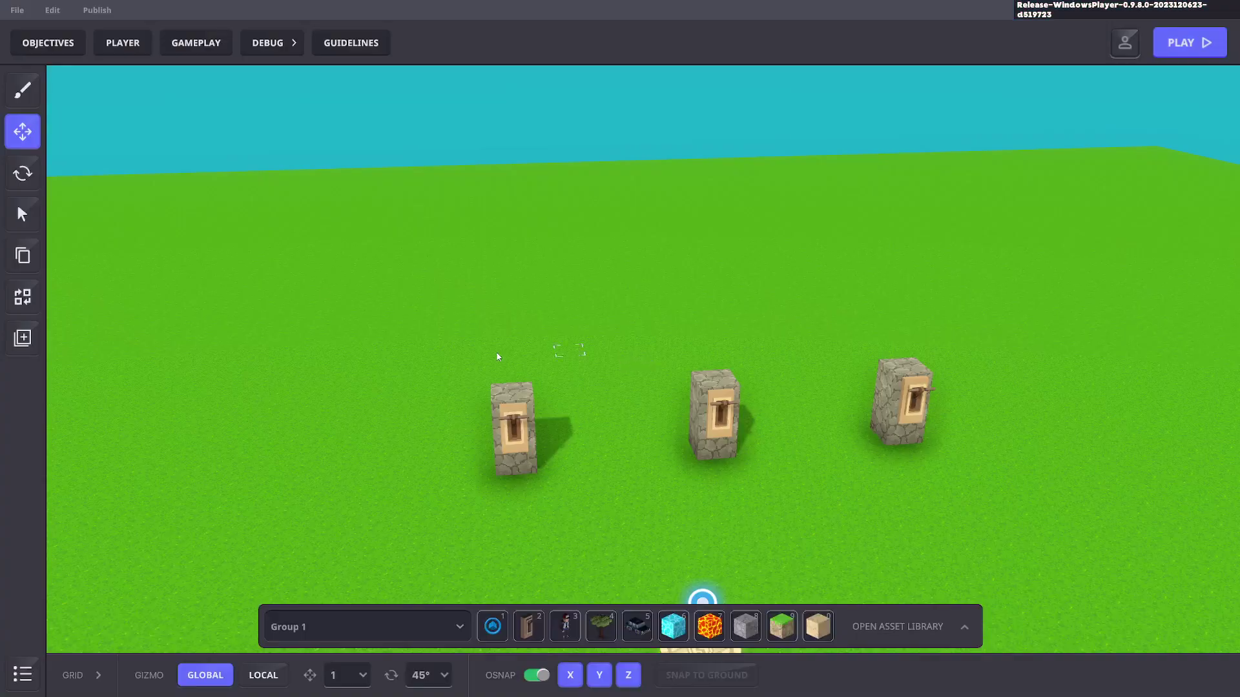
Step: Add a Banner rule from the Game screen rules to the game rules board
click(194, 44)
click(398, 85)
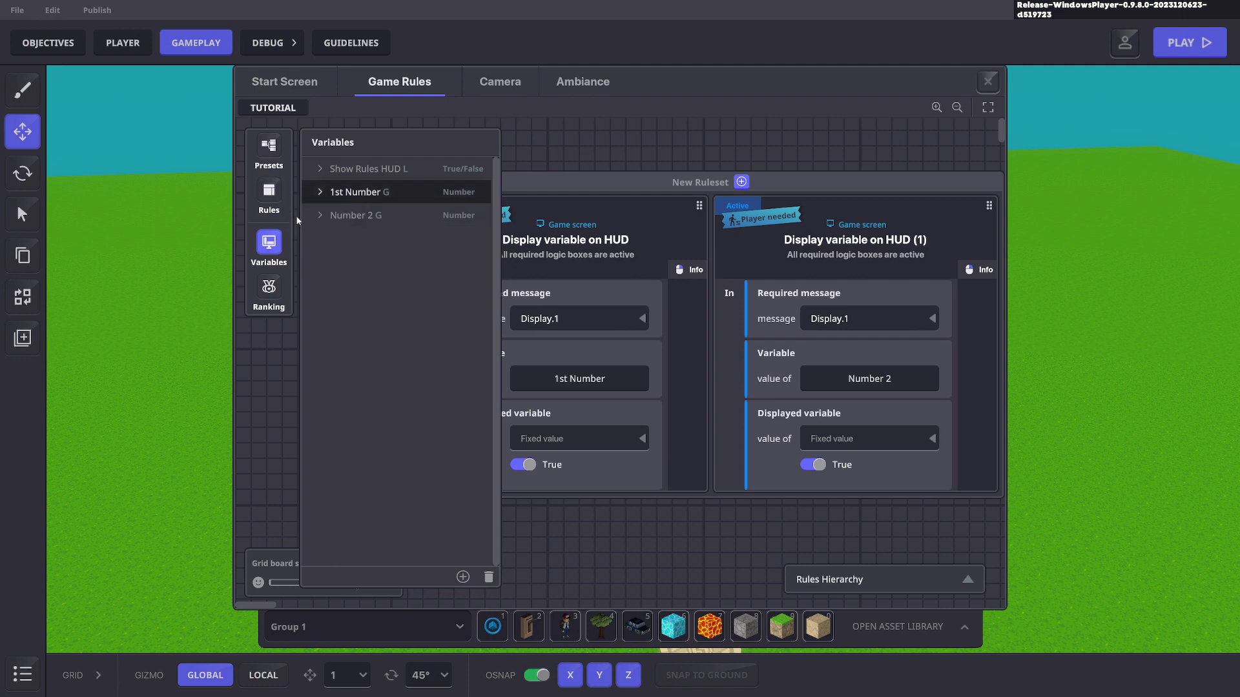
click(270, 194)
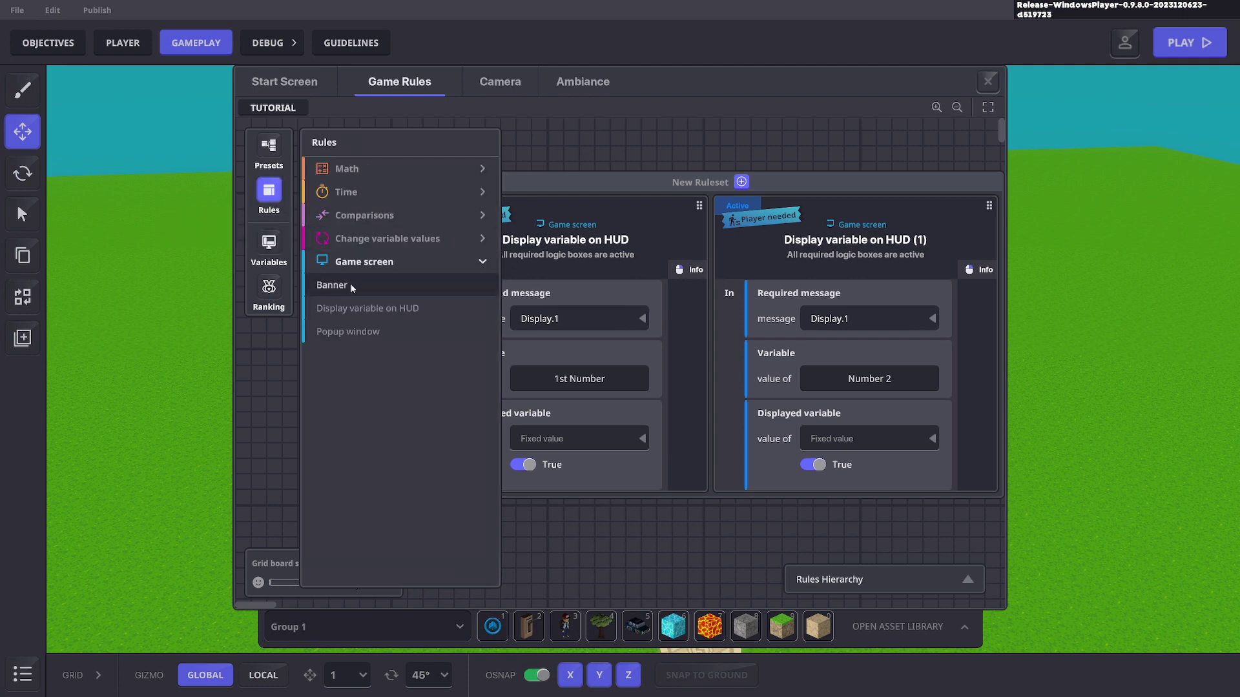
click(352, 287)
drag(712, 357, 679, 177)
Step: Add Display.Banner as a new message and use it as the Banner rule's required message
click(724, 310)
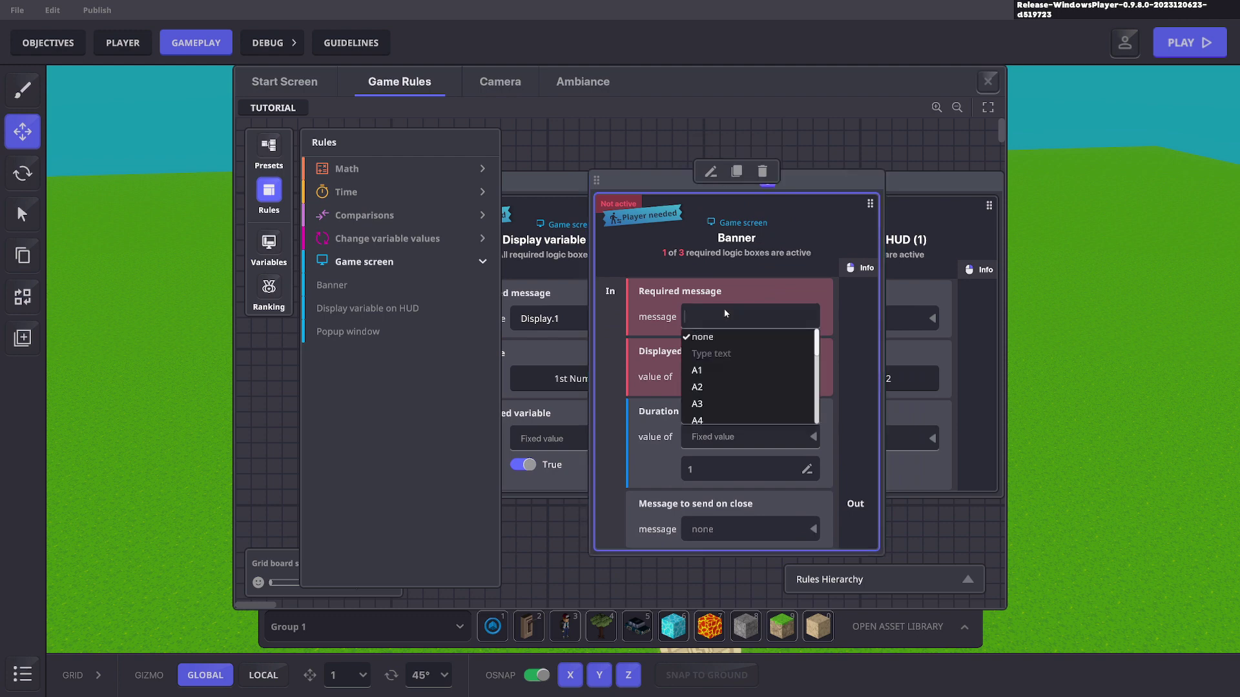
text(Display)
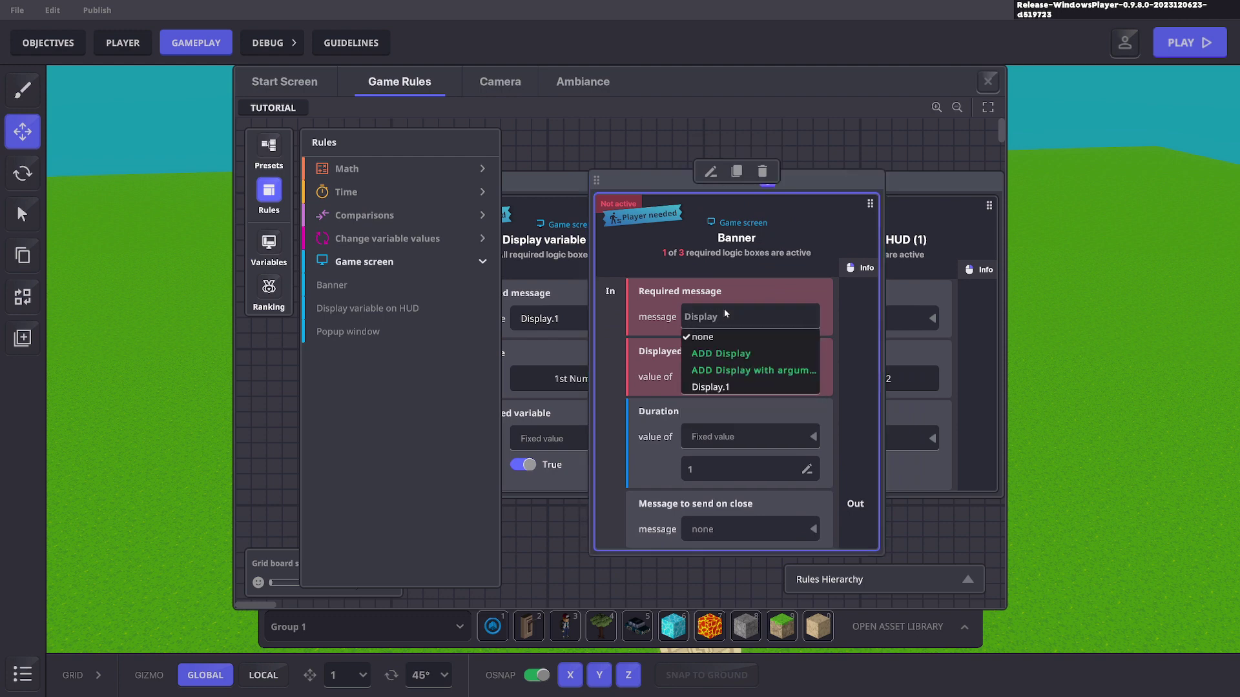
text(.Banner)
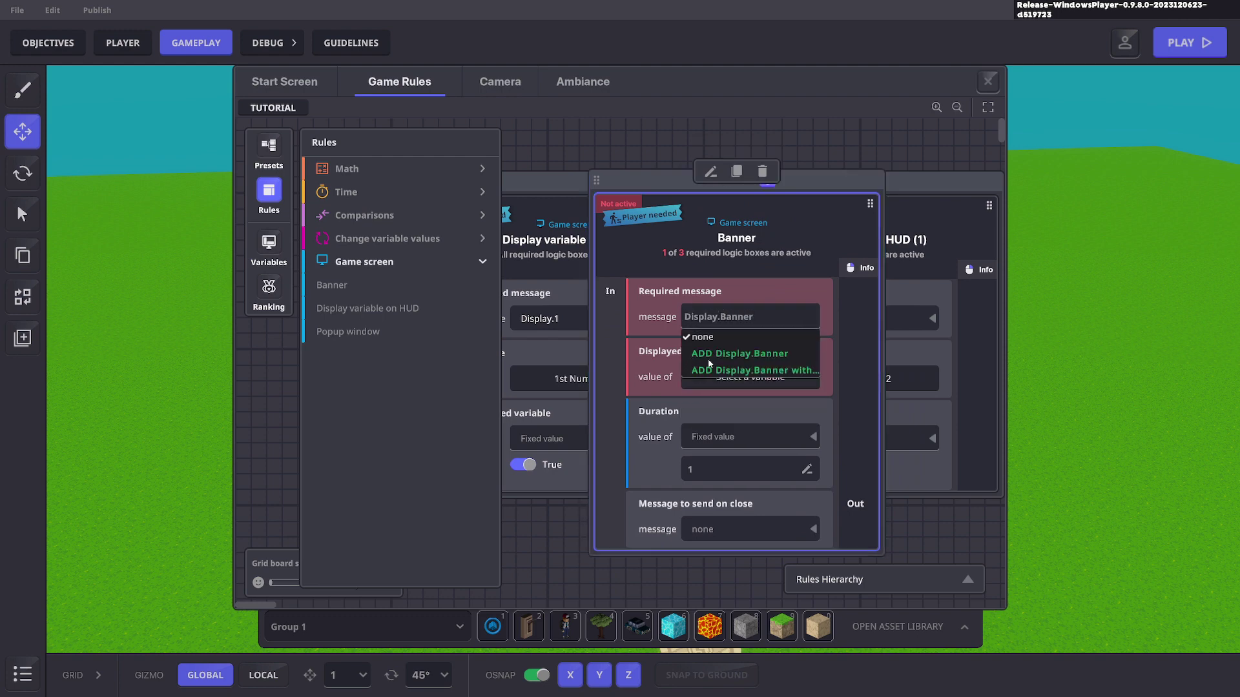
click(740, 353)
Step: Set the Banner rule's displayed variable to Number 2 and its duration to 2, and leave the game rules
click(255, 250)
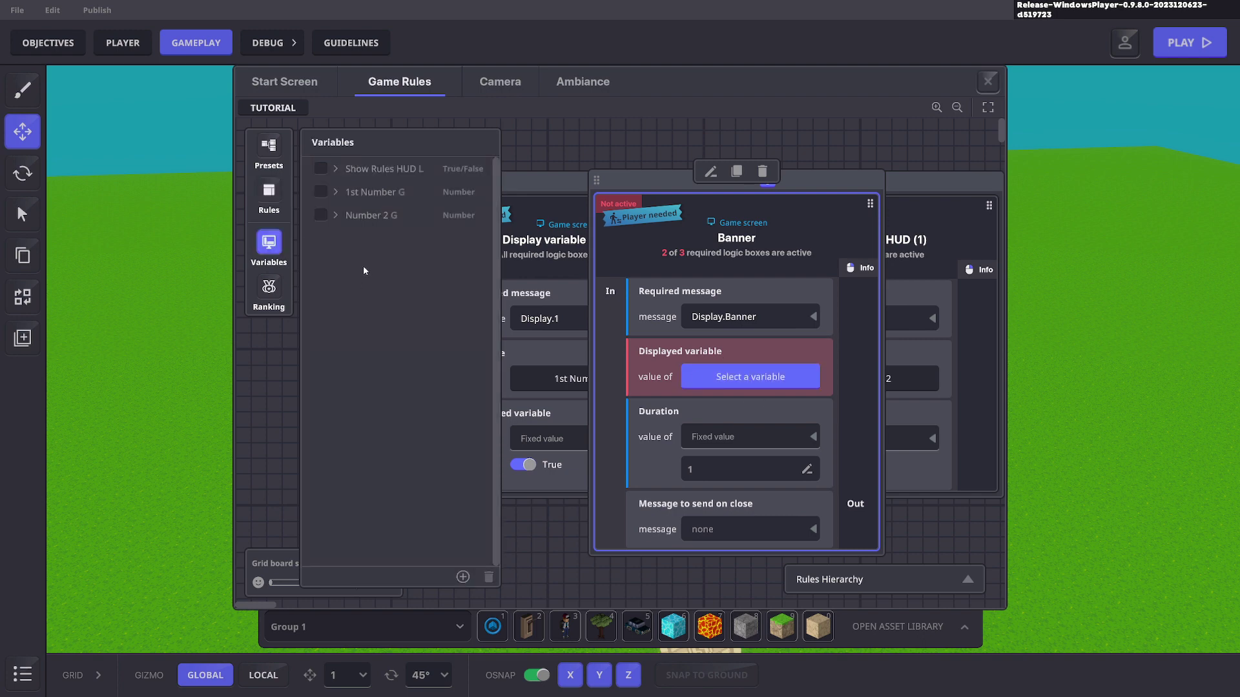
click(320, 215)
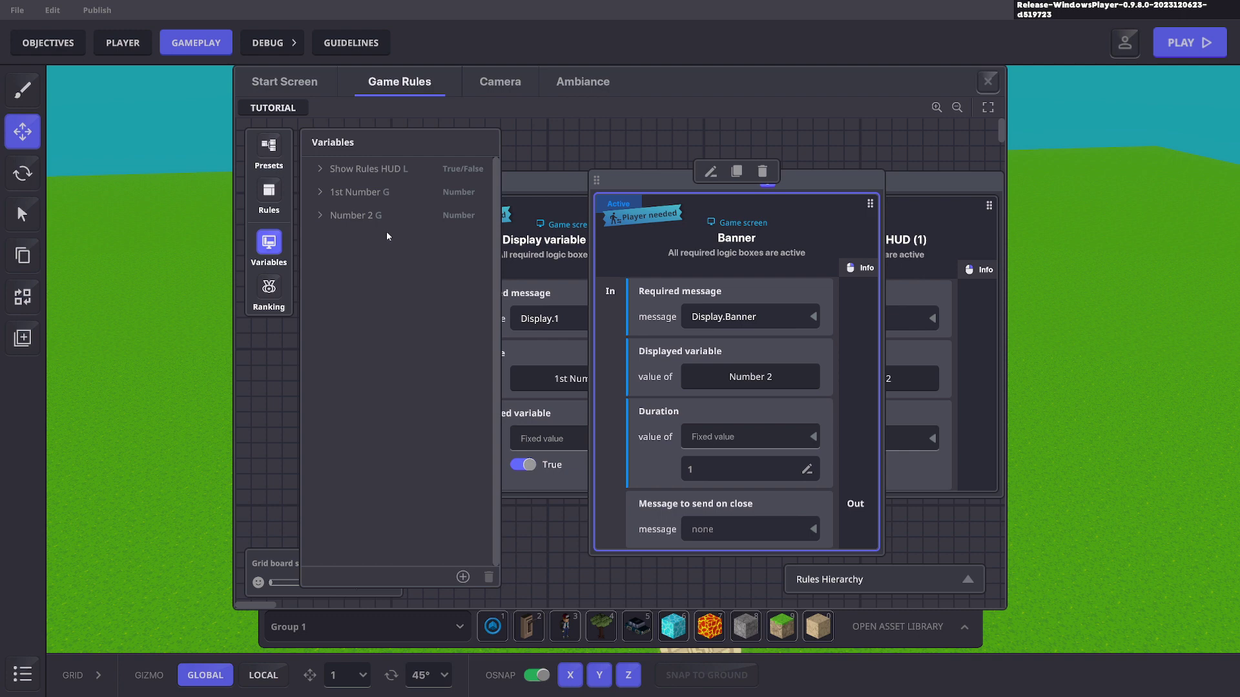
scroll(703, 355, down, 1)
click(715, 394)
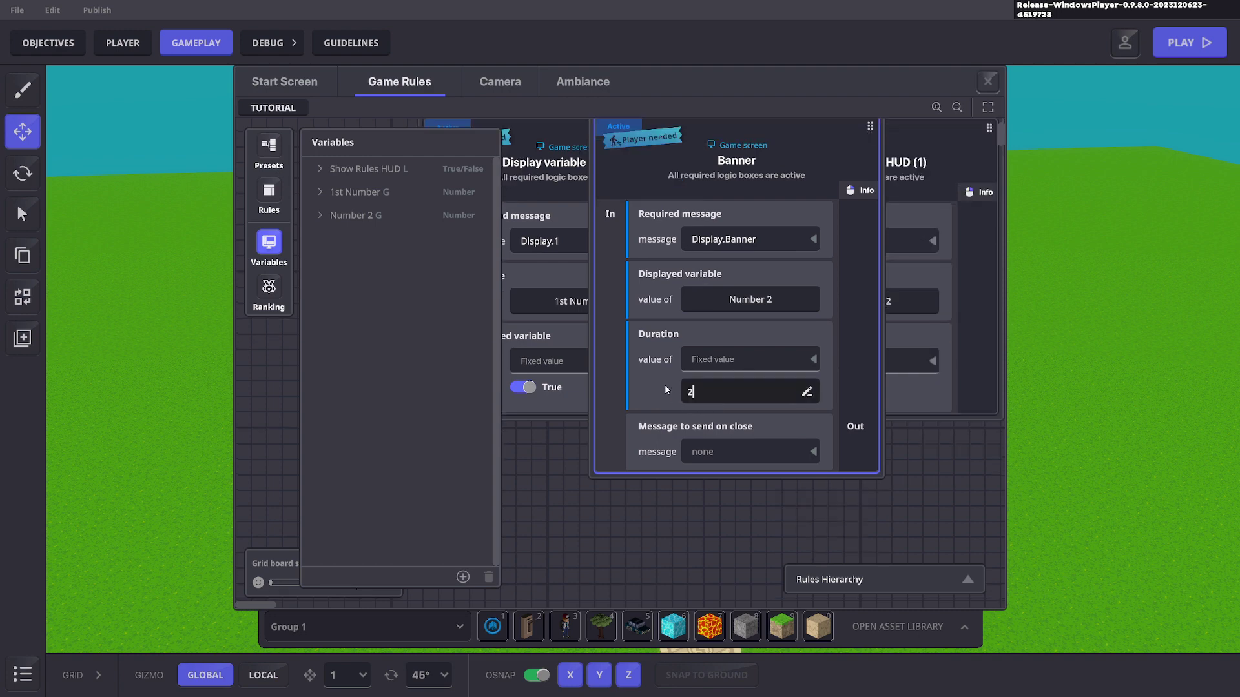
text(2)
click(986, 80)
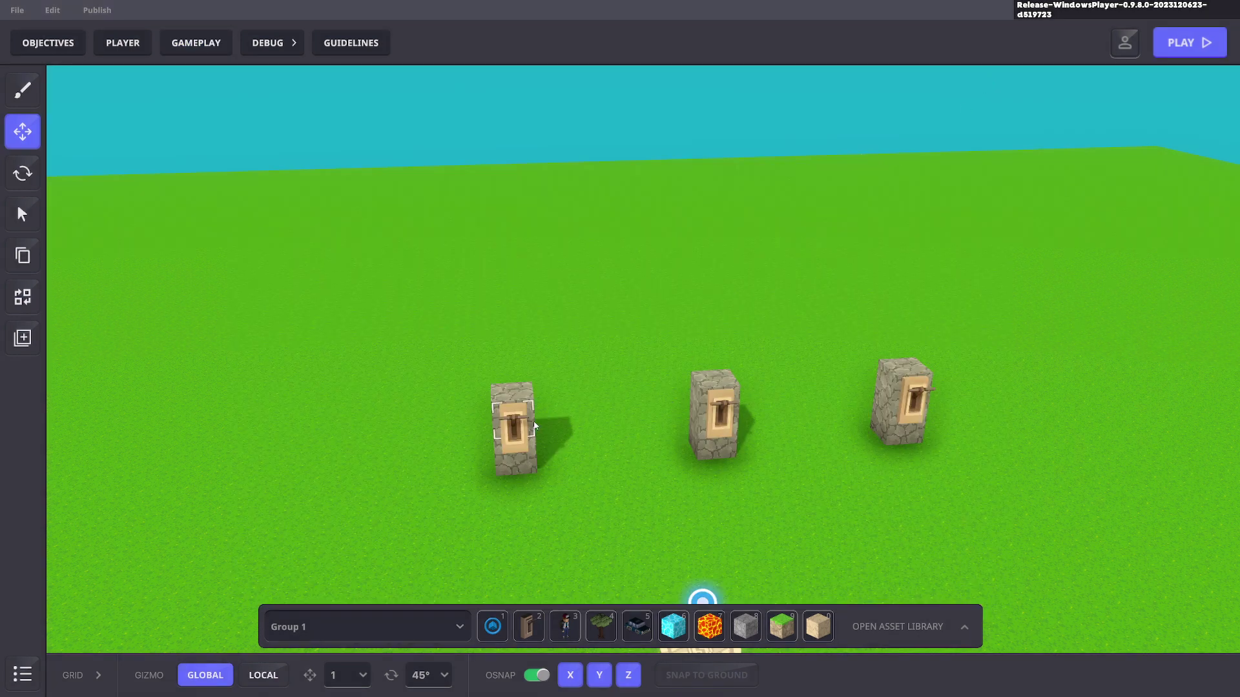
Step: Set the leftmost lever's message to send to Display.Banner
click(514, 427)
click(1137, 614)
text(Dios)
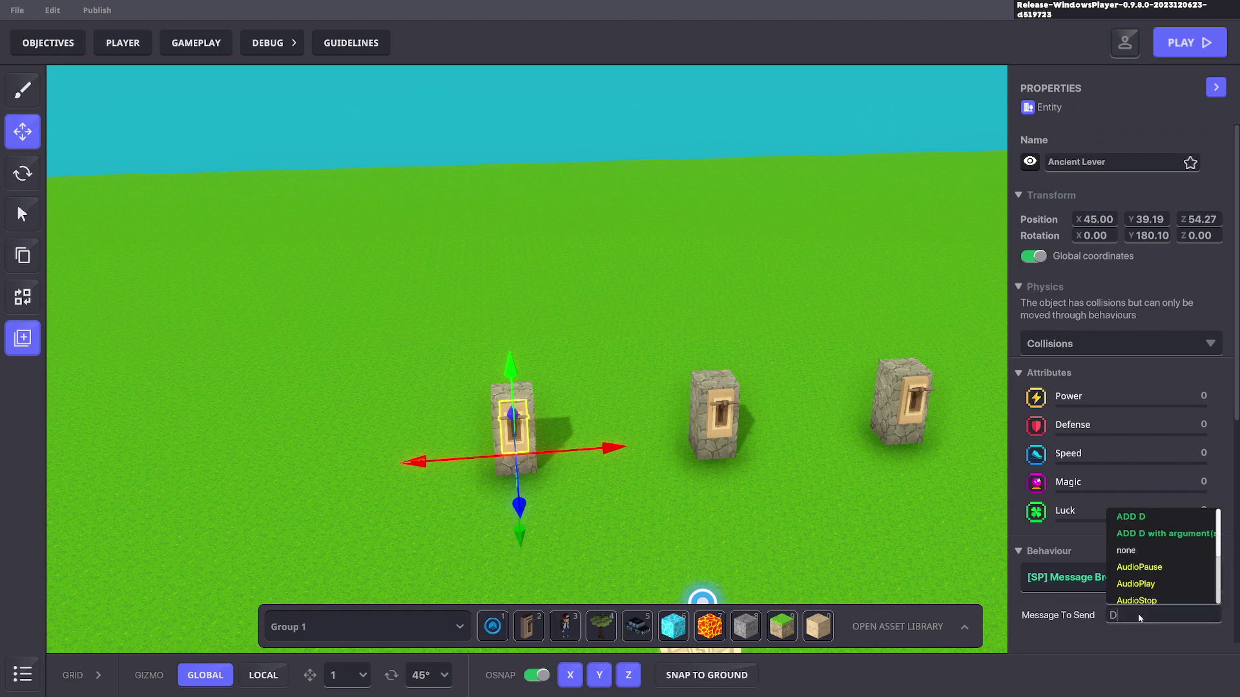
key(BackSpace)
key(BackSpace)
text(s)
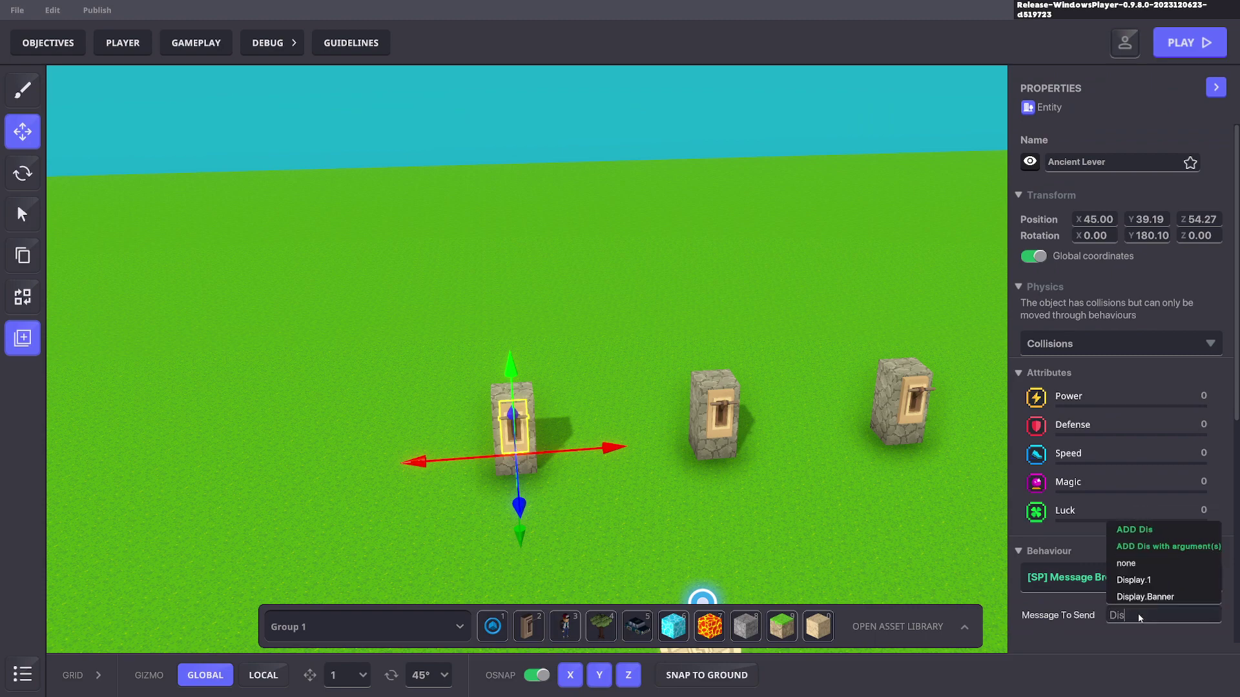
click(1133, 599)
Step: Playtest the level, using the leftmost lever to check the Number 2 banner, and return to the editor
key(ctrl+p)
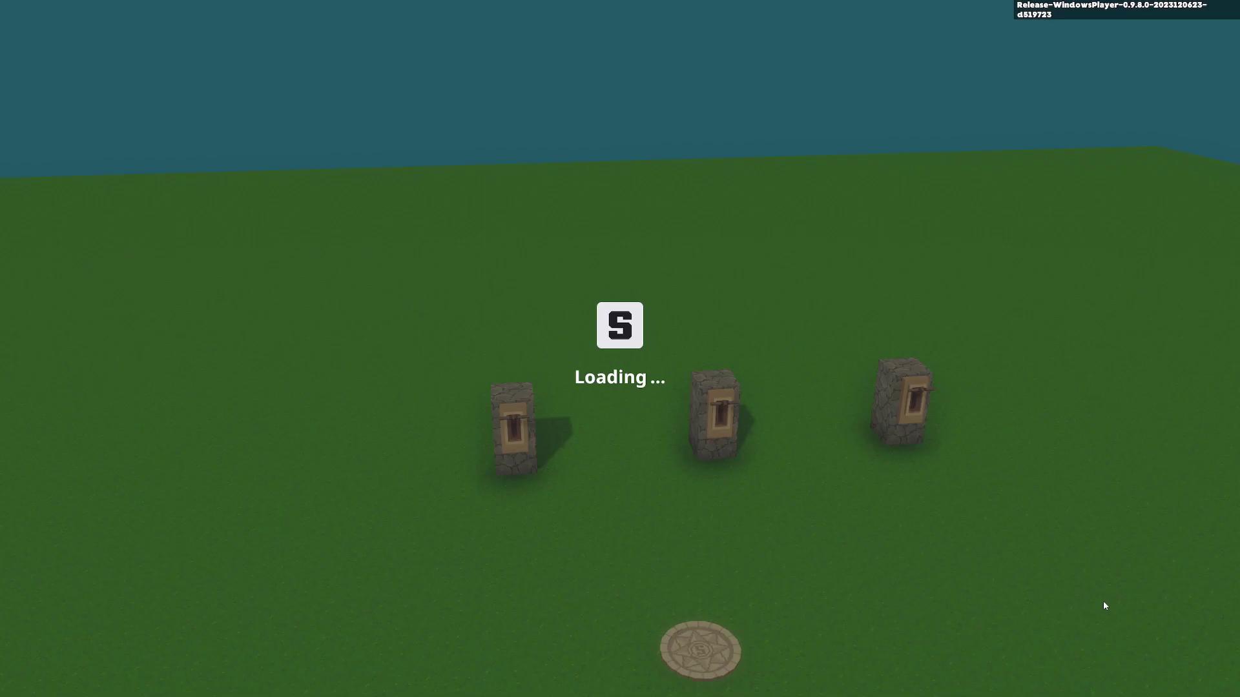
key(a)
key(w)
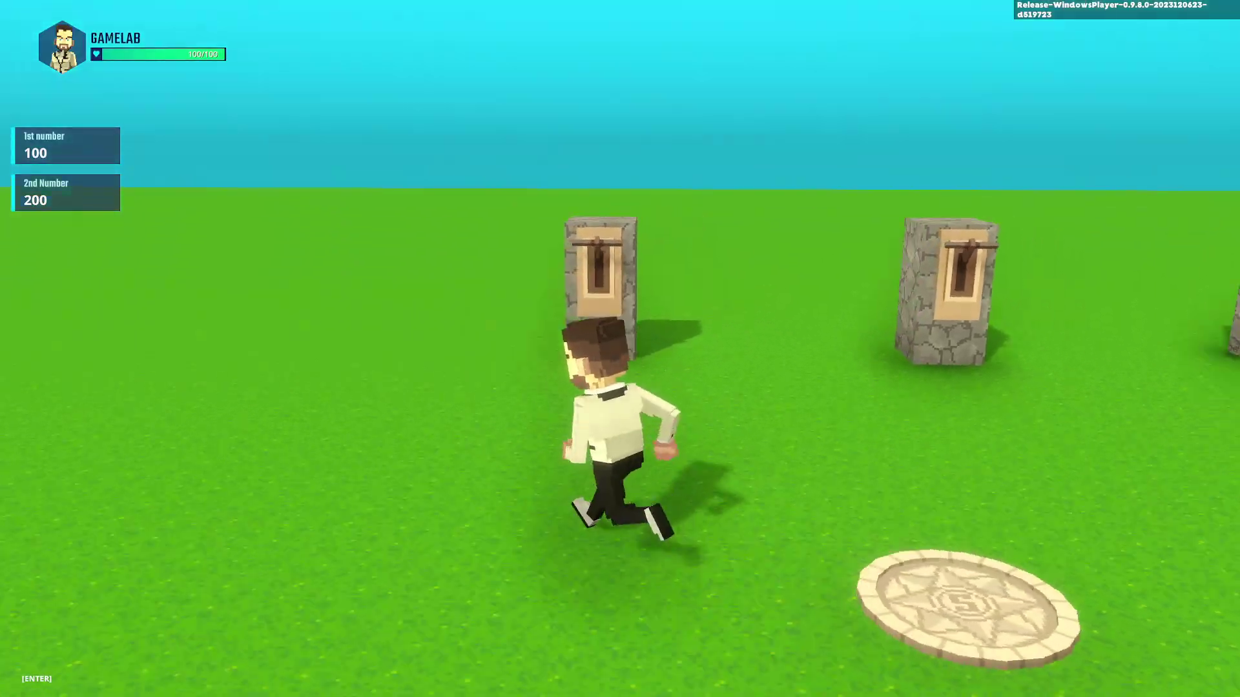
key(e)
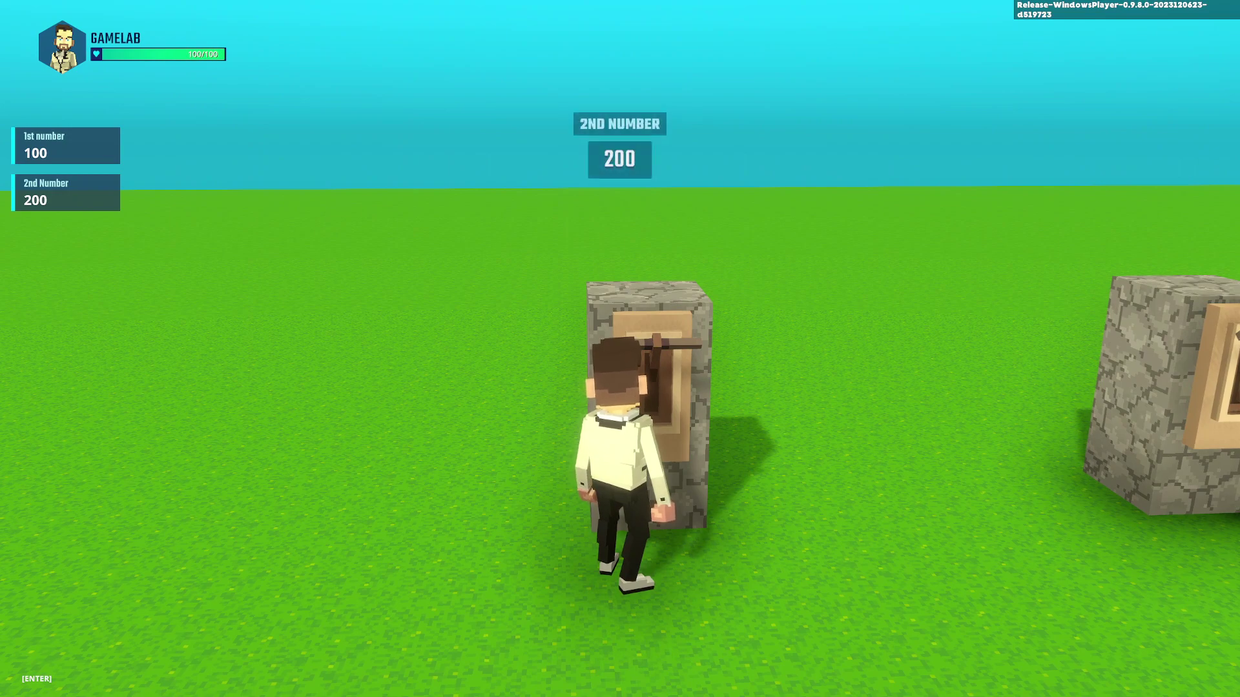
key(s)
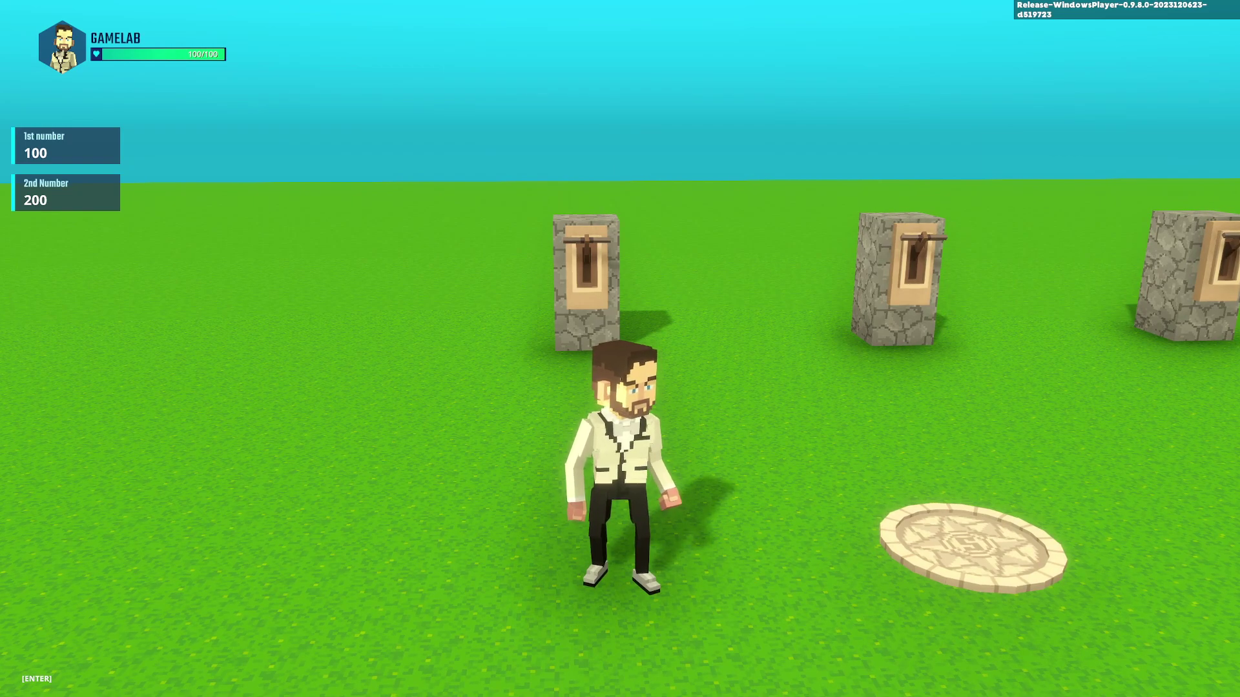
key(a)
key(w)
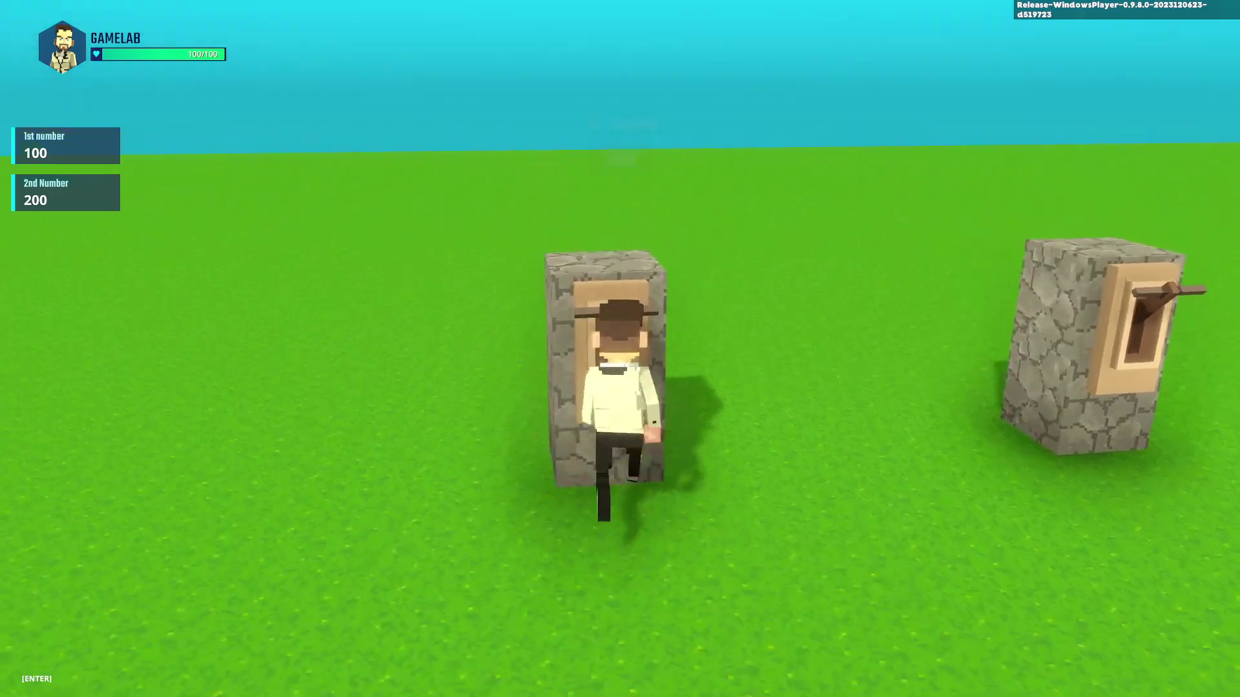
key(s)
key(d)
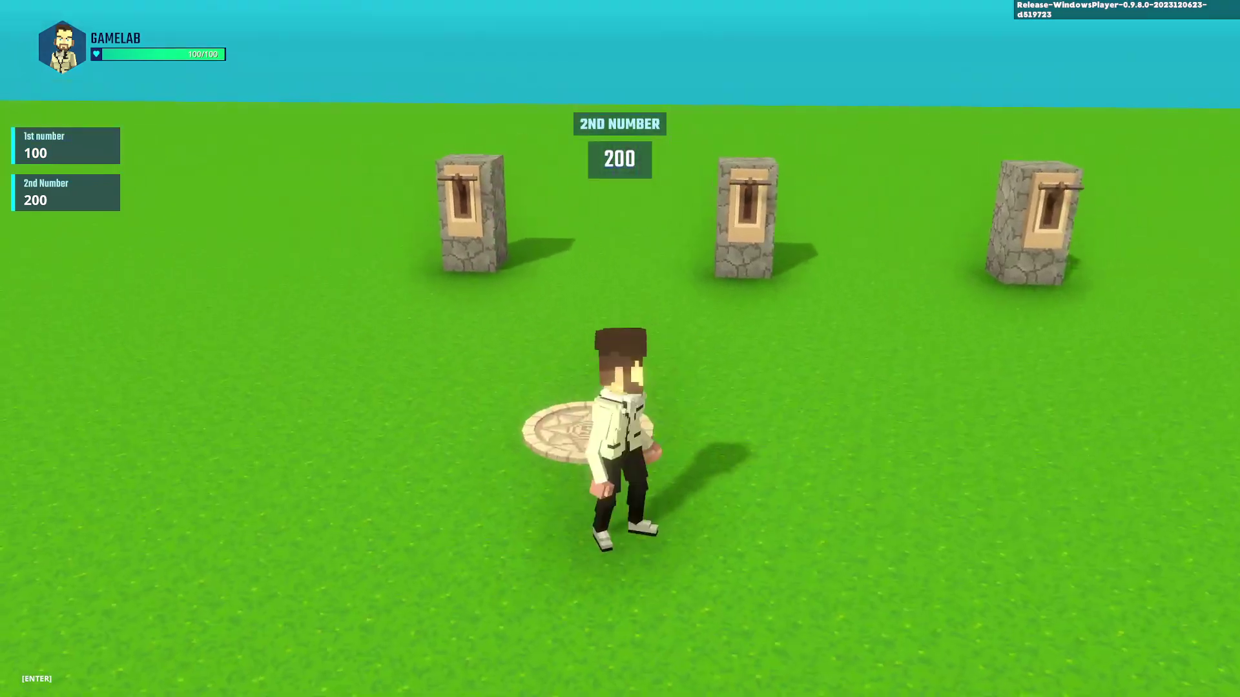
key(a)
key(w)
key(Escape)
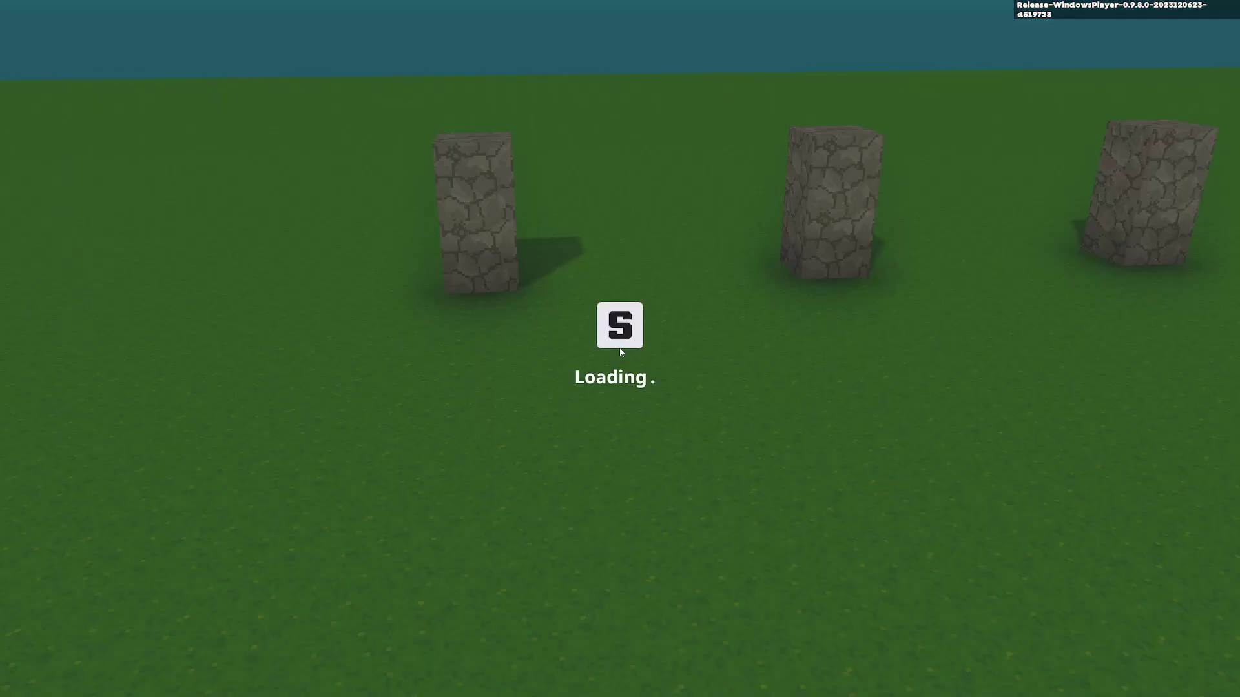
Step: Open the Banner rule's displayed variable for selection and begin a new variable of type Text
click(198, 42)
click(419, 90)
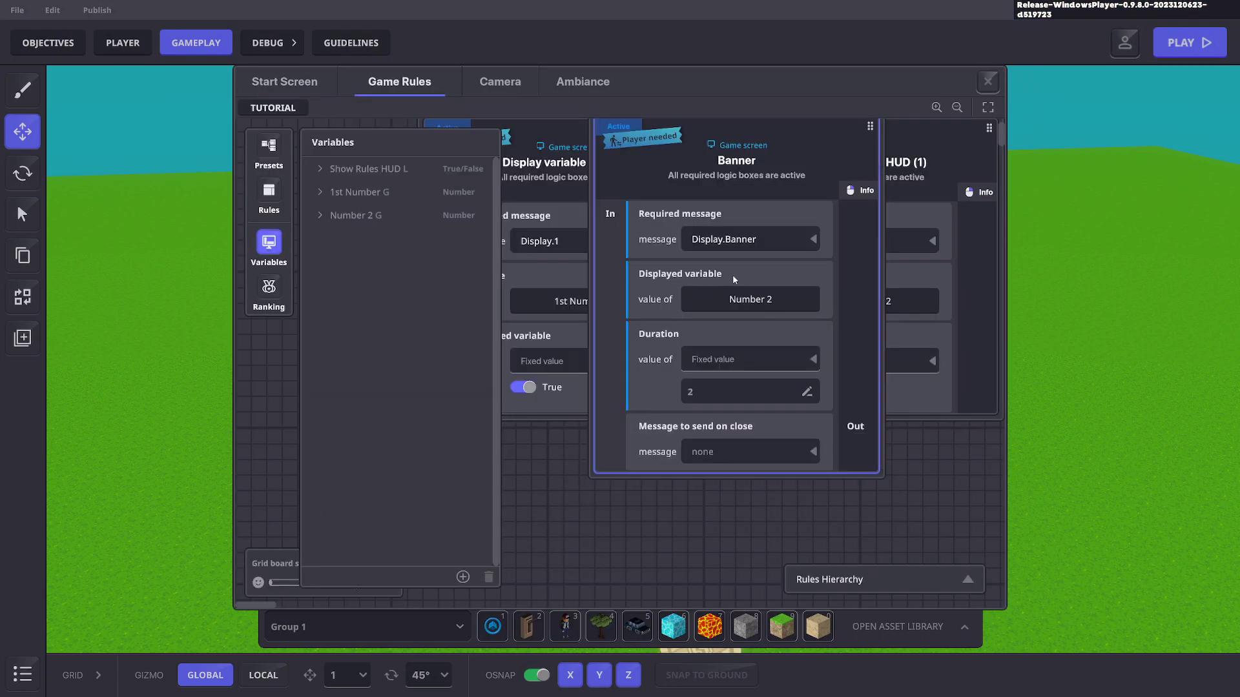
click(730, 302)
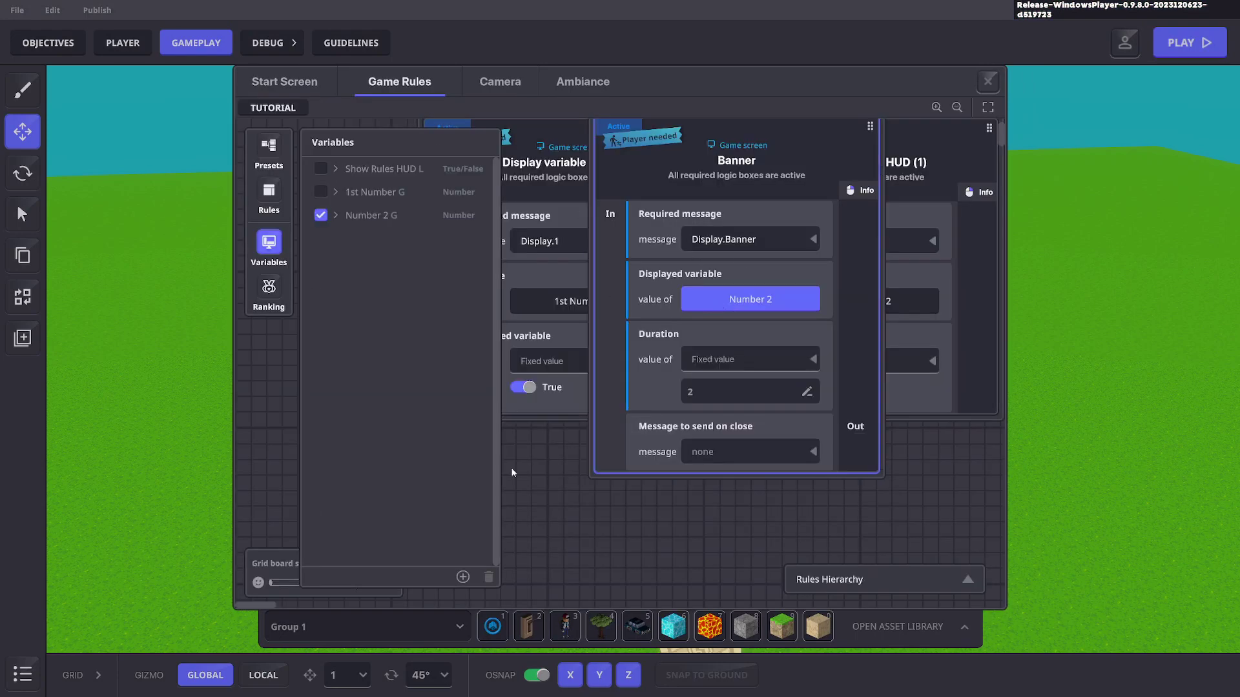
click(463, 576)
click(418, 517)
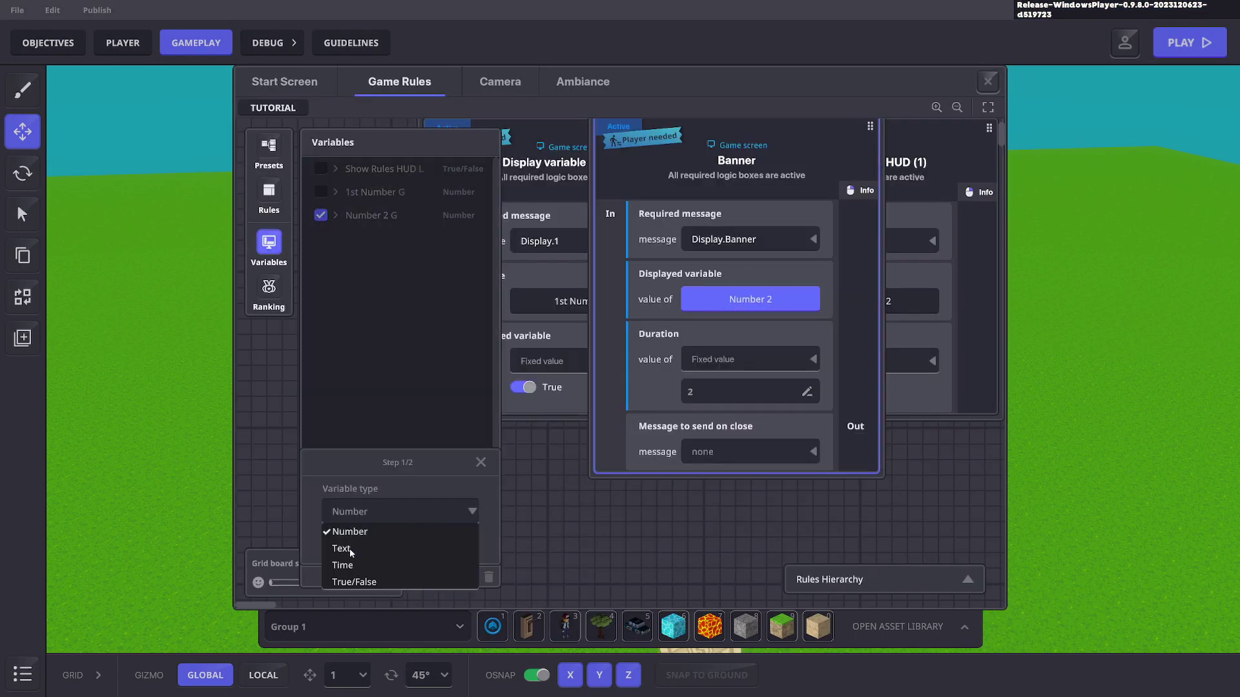
click(352, 554)
click(408, 547)
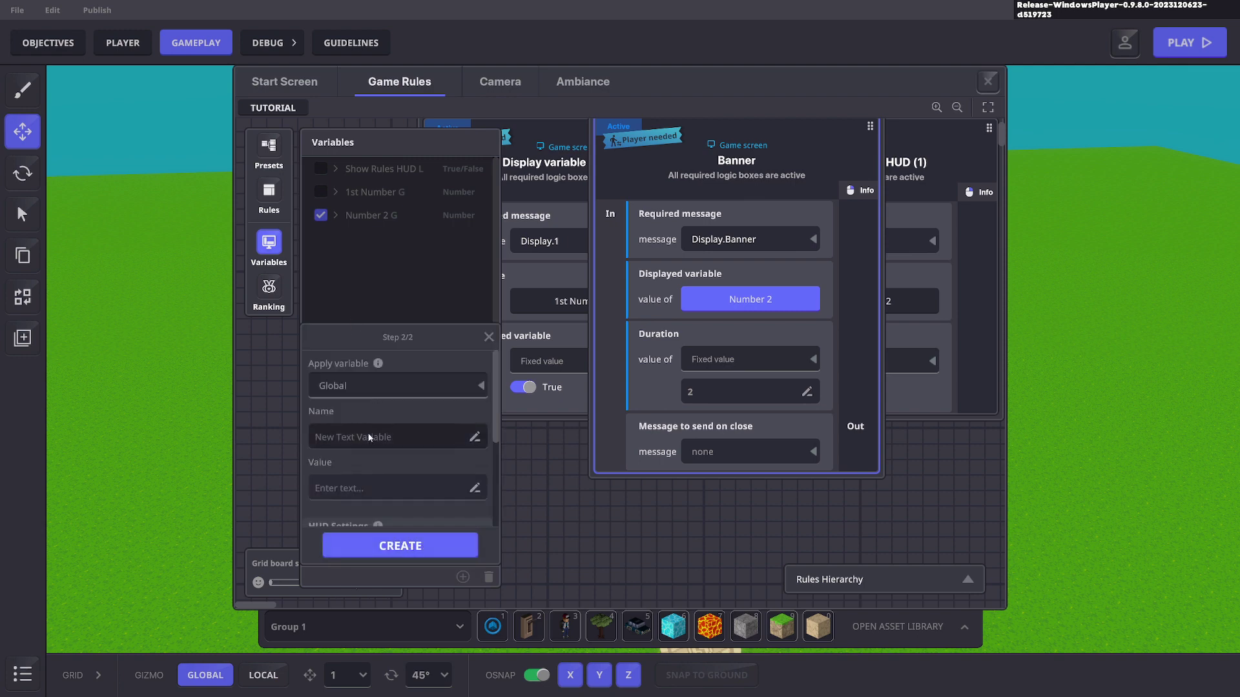
Step: Create the text variable THIS IS TEXT with value HEY HOWS IT GOING? and HUD name NOTES, and make it the Banner rule's displayed variable
click(400, 429)
text(THIS IS TEXT)
click(352, 493)
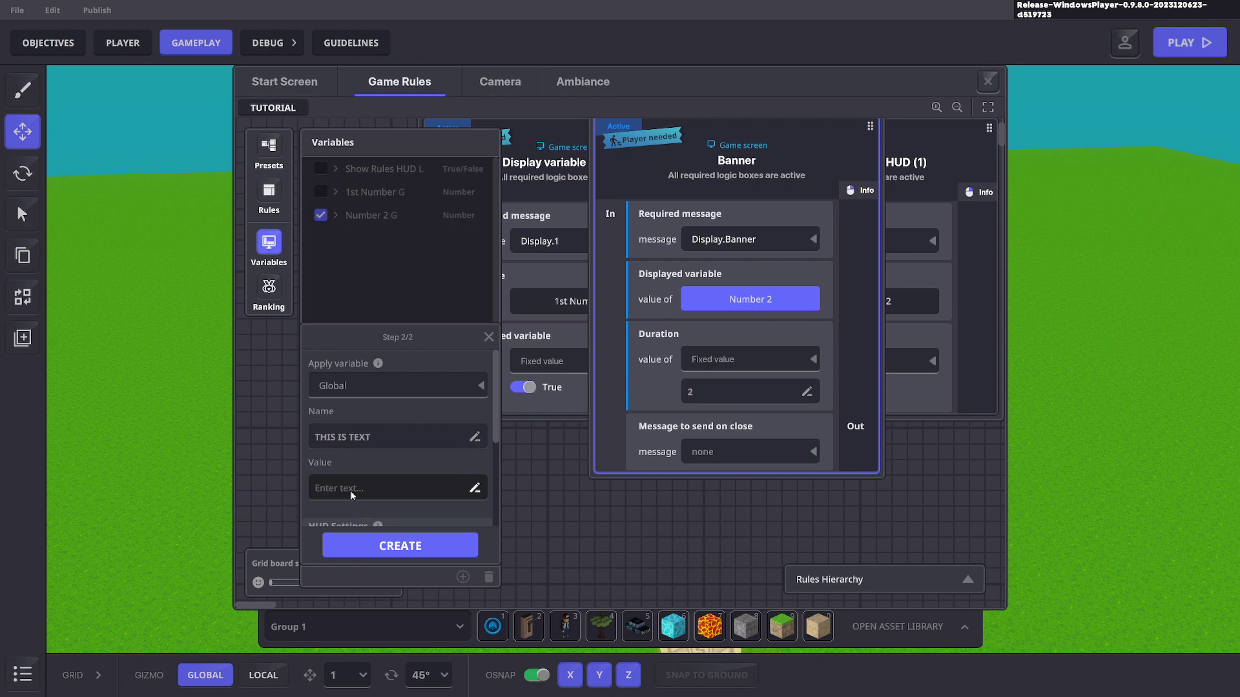
text(HEY HOWS IT GOING?)
scroll(412, 482, down, 5)
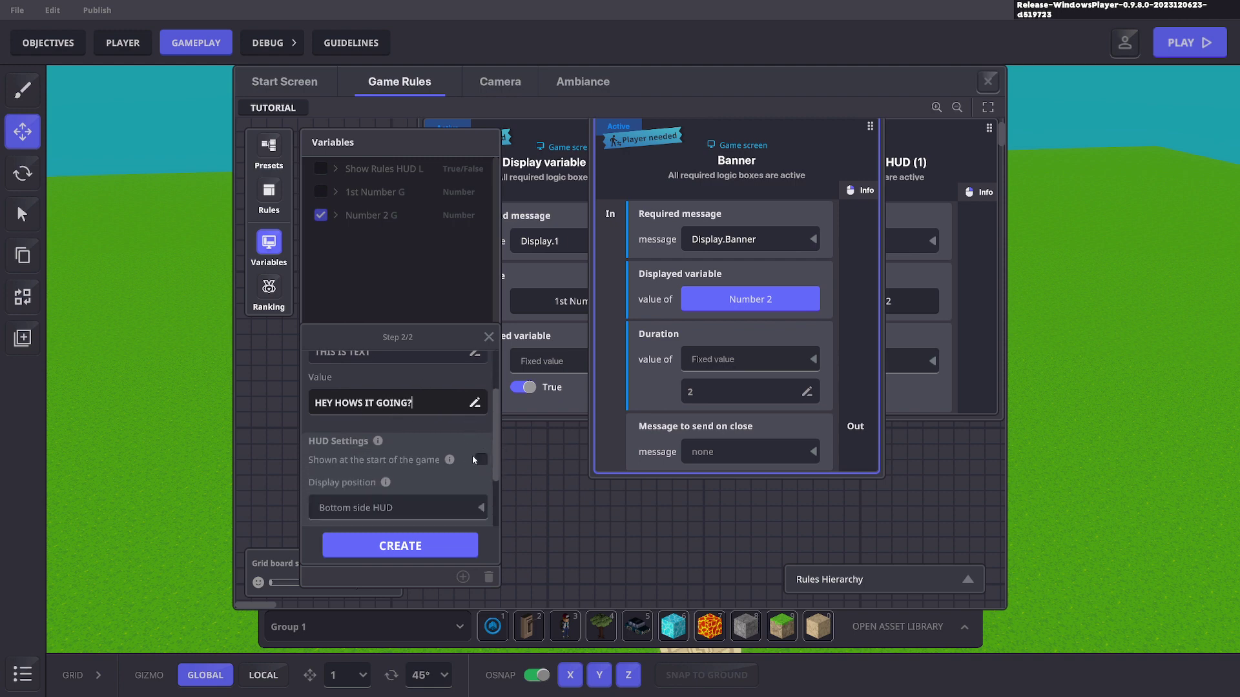
scroll(408, 485, down, 1)
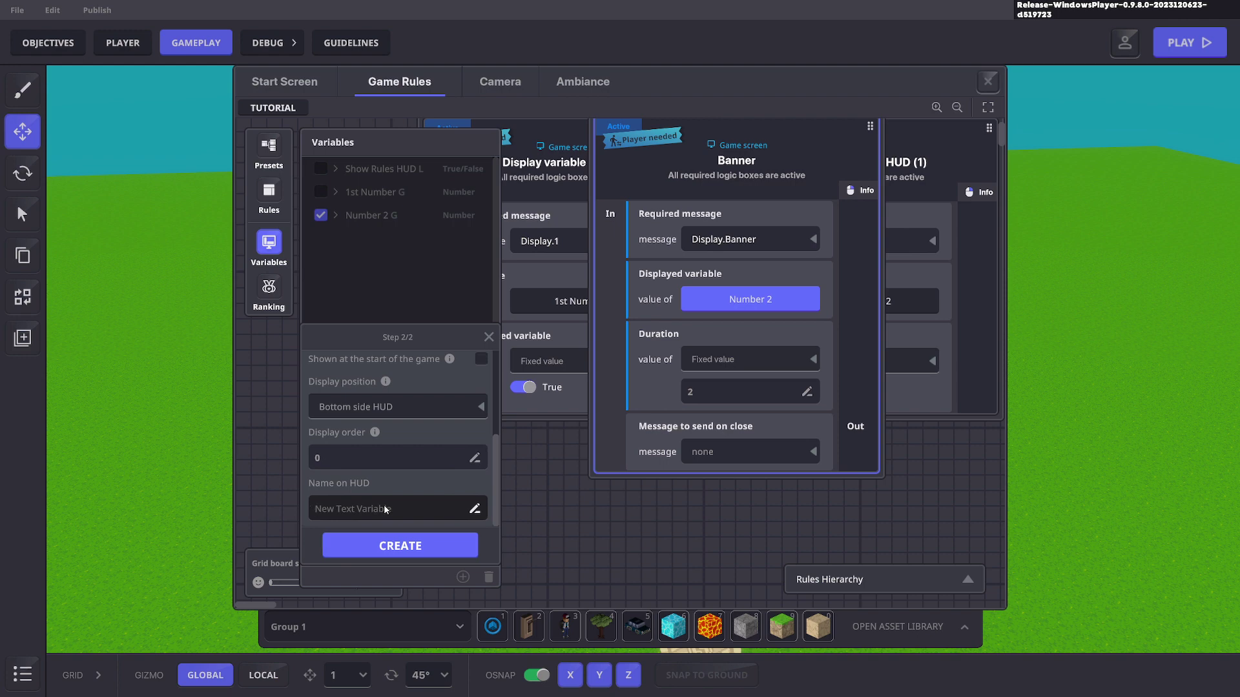
text(NOTES)
click(413, 546)
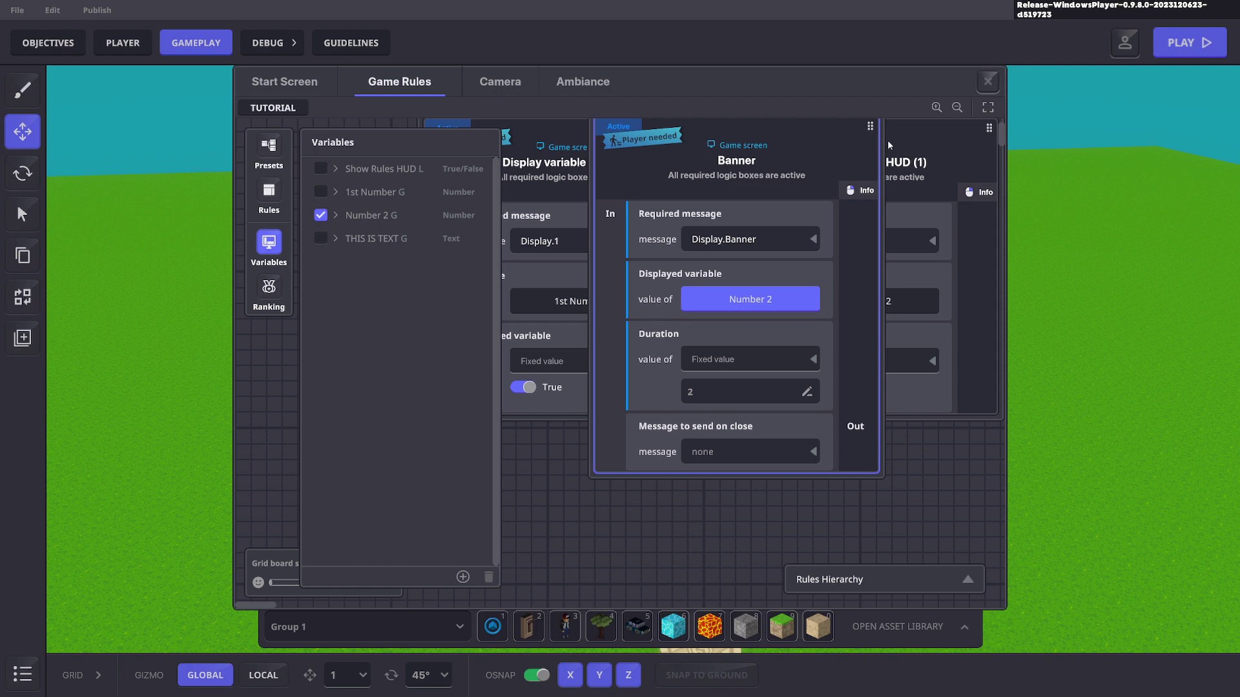
click(325, 242)
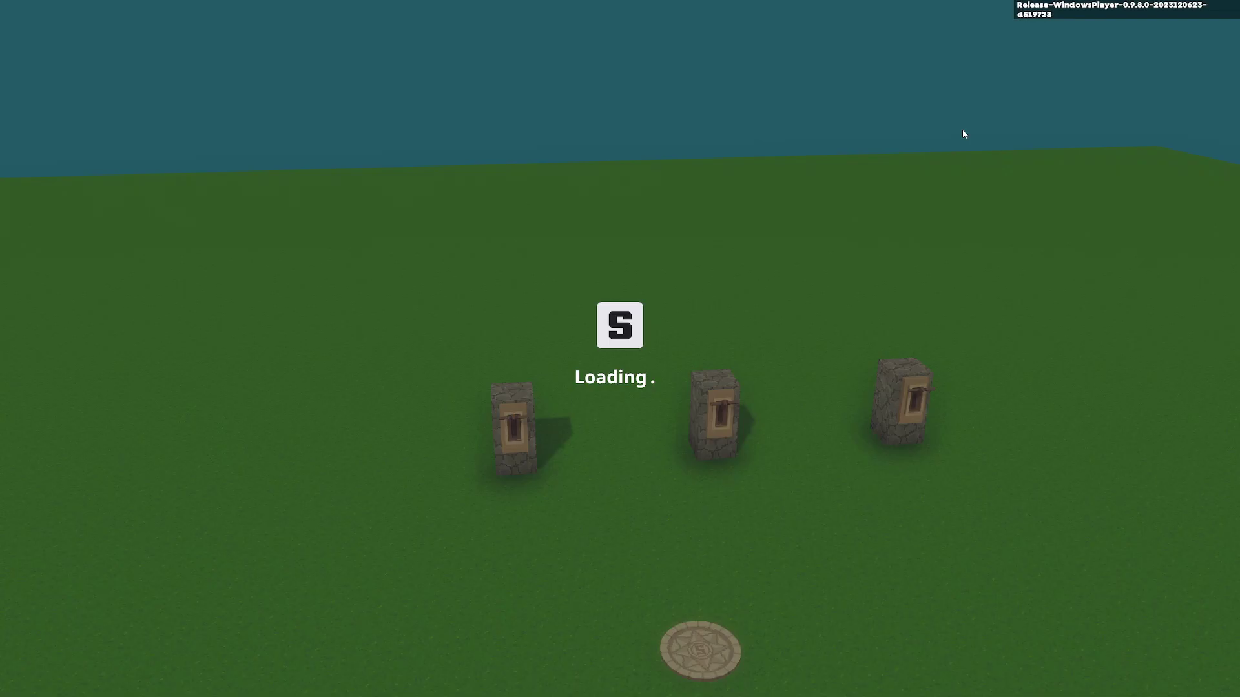
Step: Playtest the level to check the text variable in the banner, and return to the editor
key(a)
key(w)
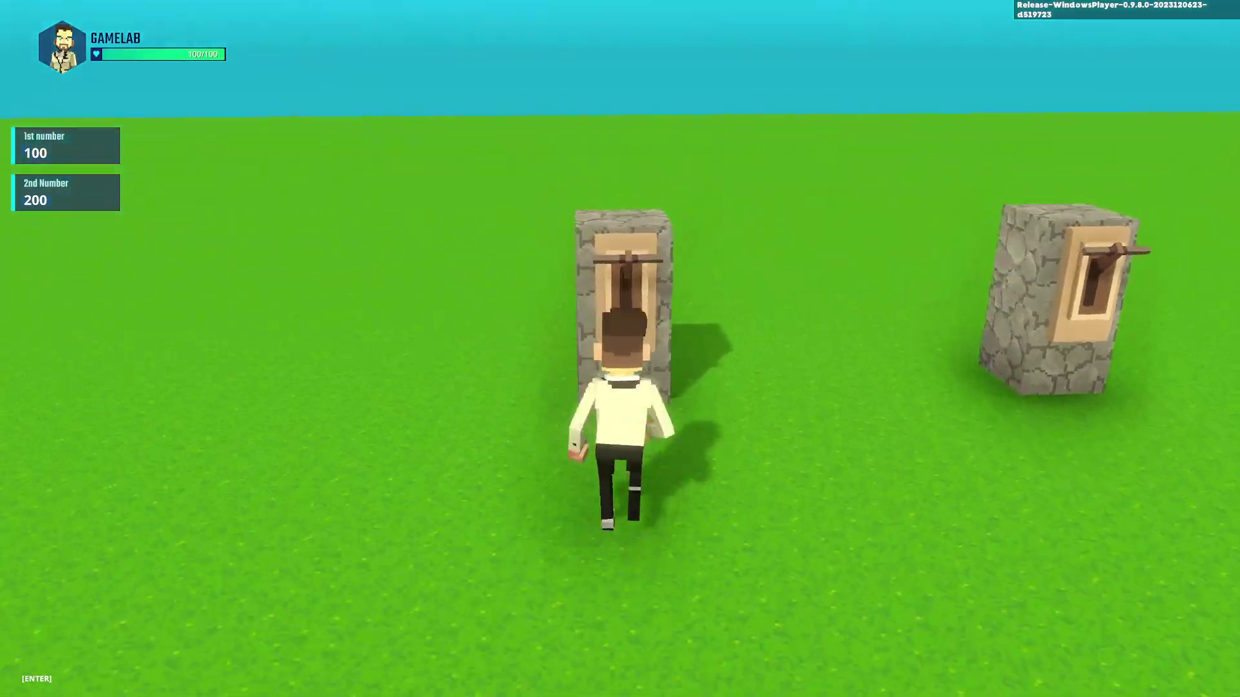
key(s)
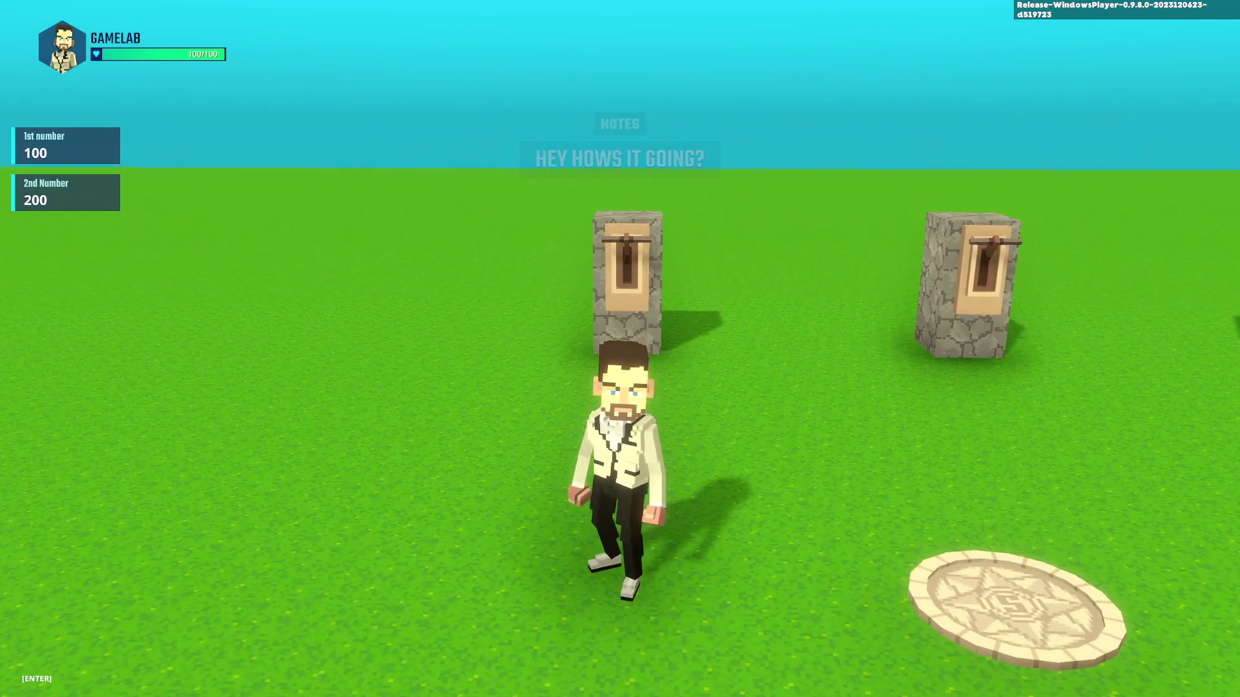
key(d)
key(s)
key(a)
key(w)
key(Escape)
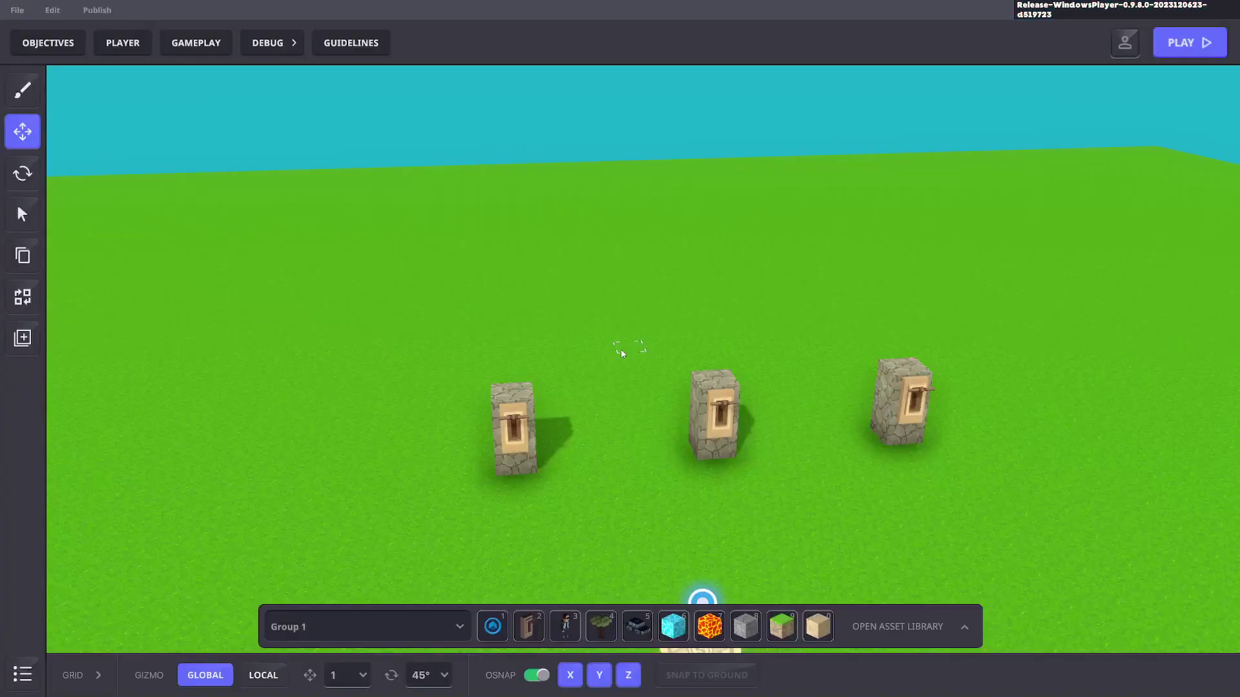
Step: Clear the HUD name of the THIS IS TEXT variable and leave the game rules
click(197, 42)
click(432, 84)
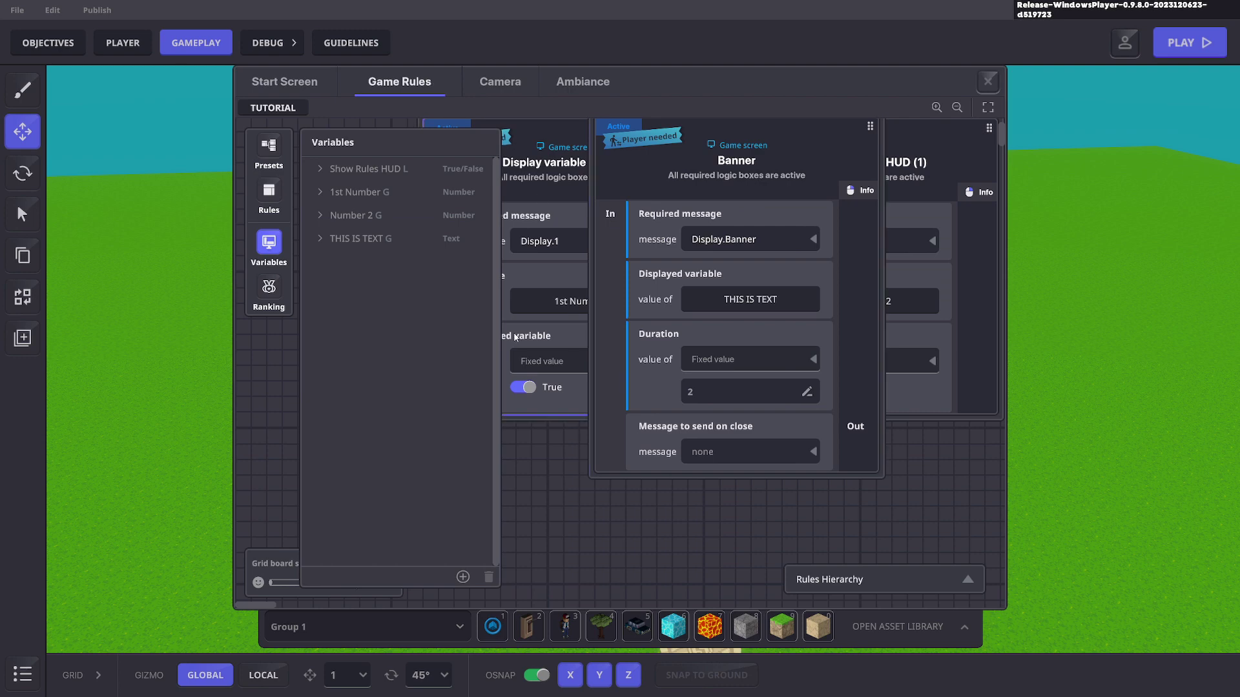
click(374, 238)
scroll(373, 340, down, 1)
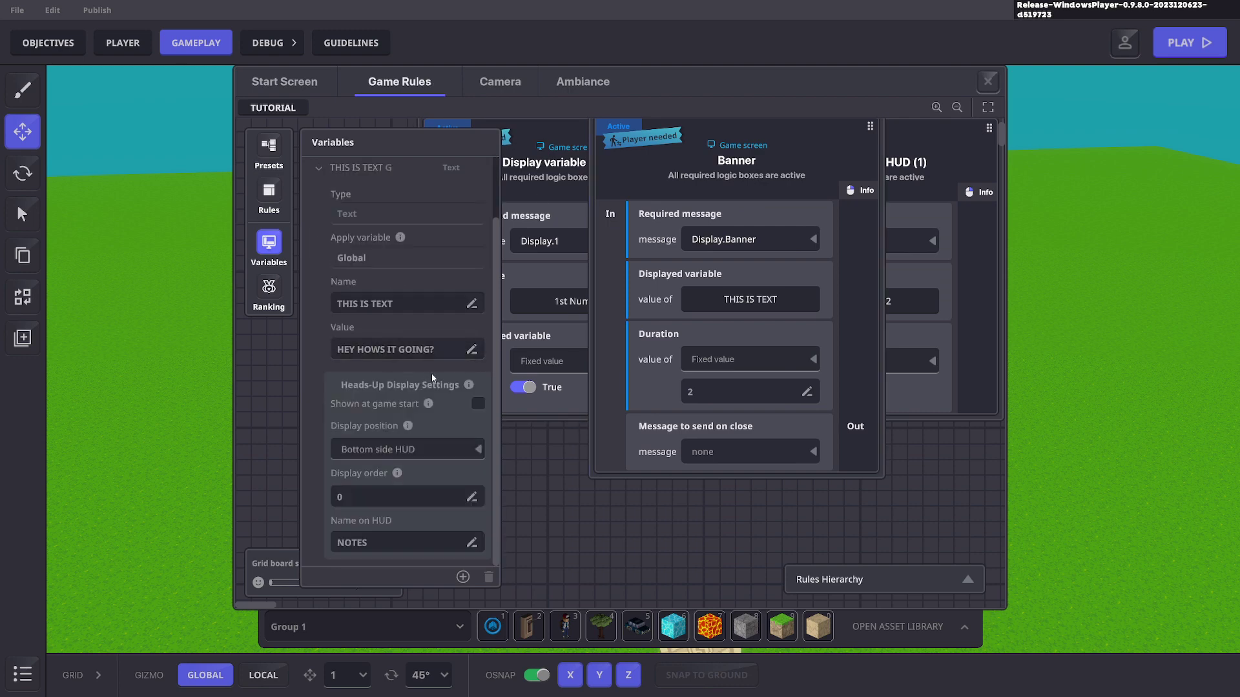
click(400, 541)
key(BackSpace)
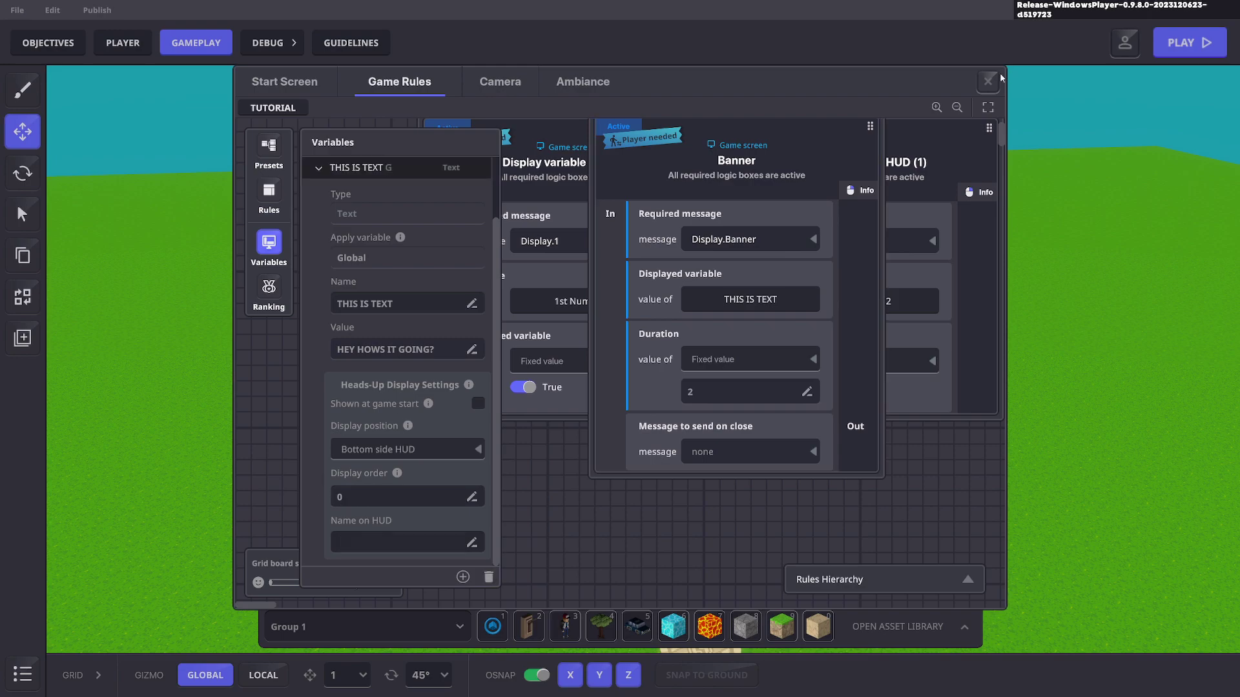
click(996, 81)
Step: Playtest the level again to check the text banner without its heading
key(ctrl+p)
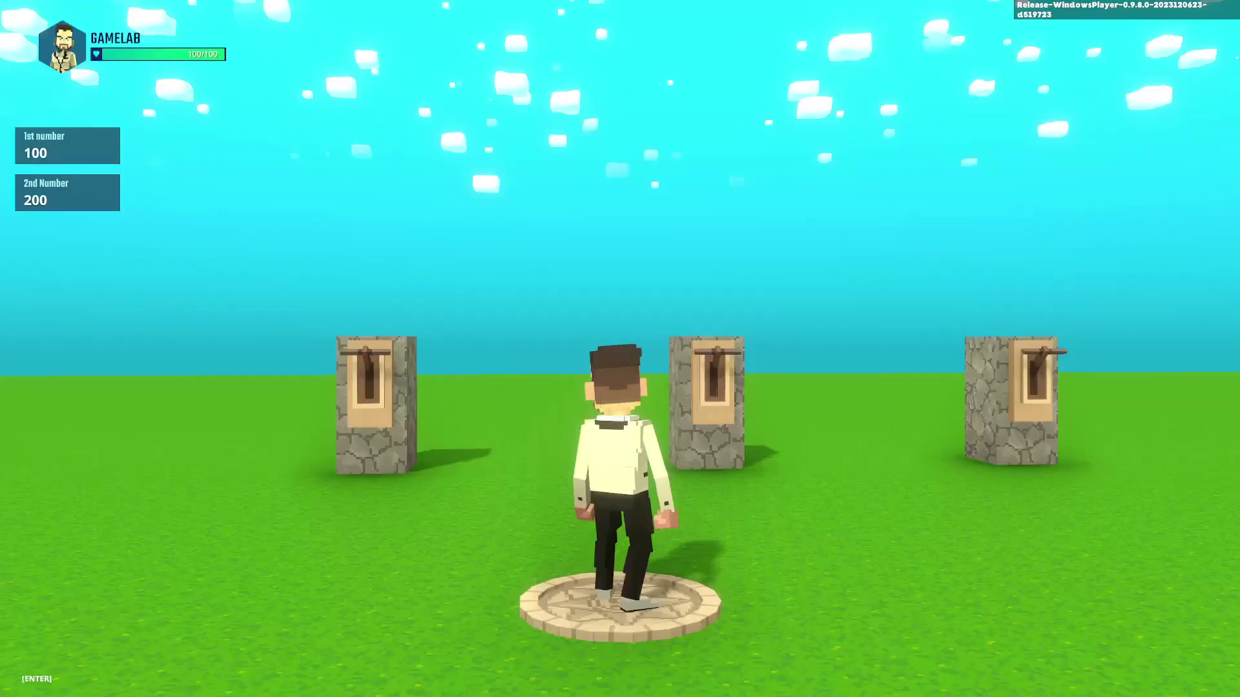
key(w)
key(s)
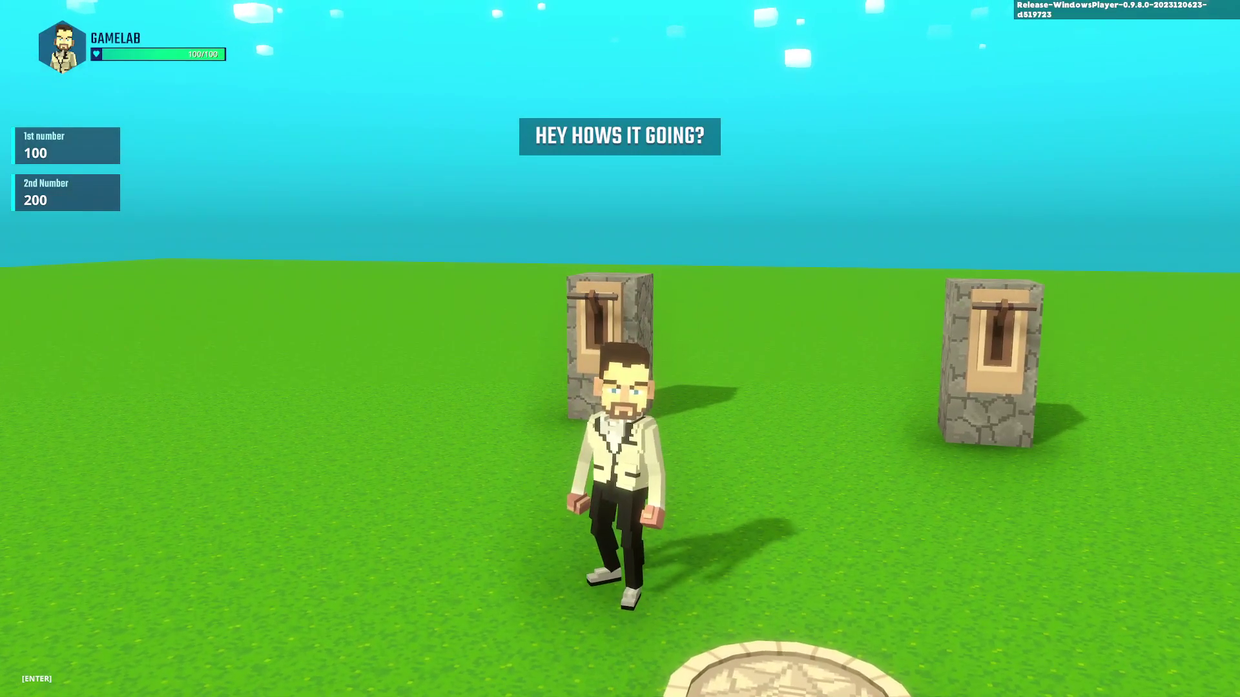
key(w)
key(a)
key(w)
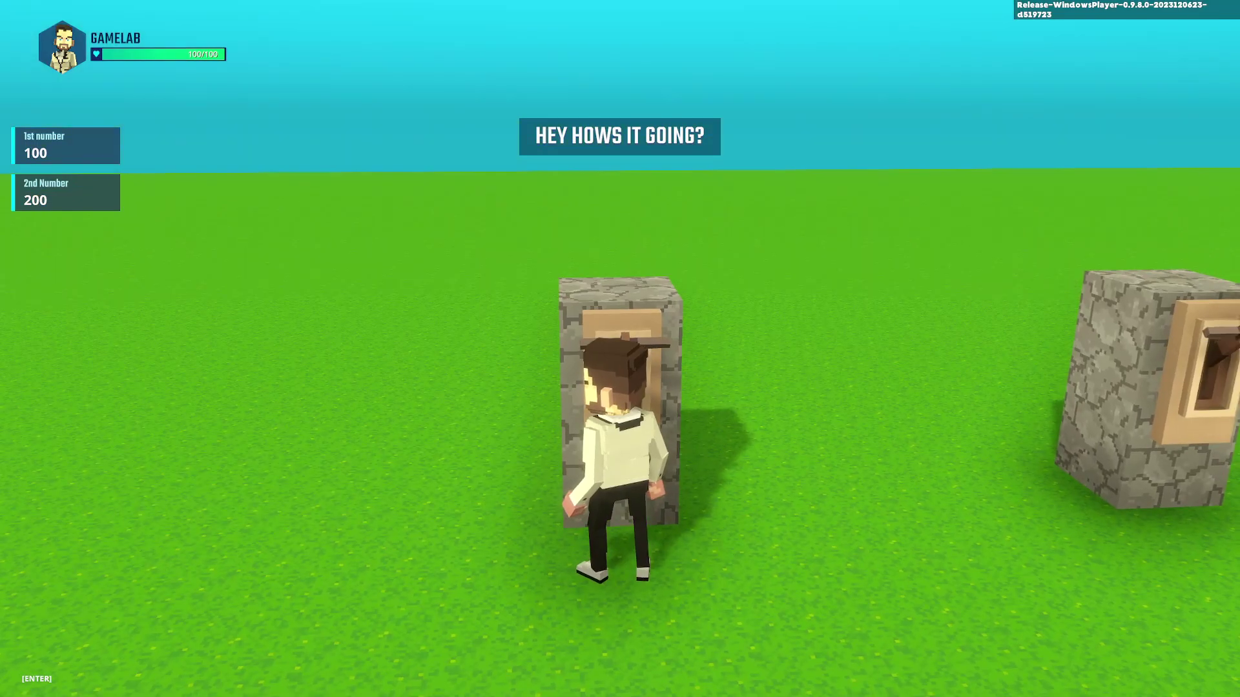
key(s)
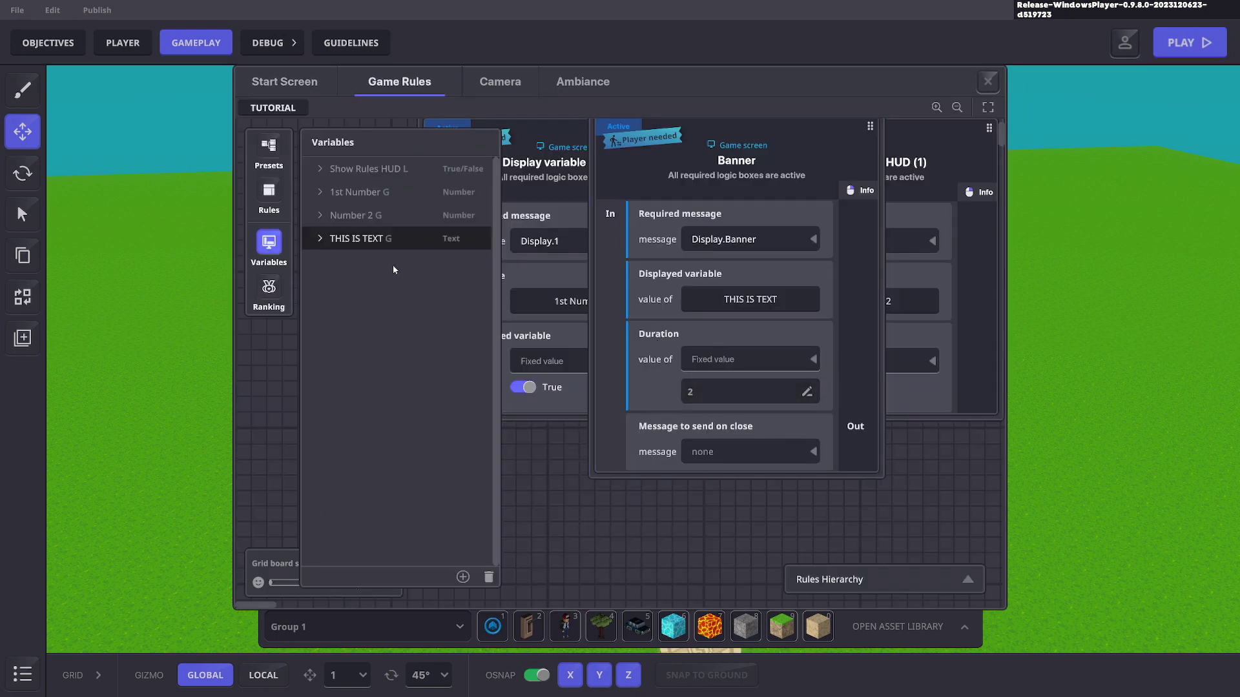
Step: Add a Popup window rule from the Game screen rules and use a new message Pop as its required message
click(269, 190)
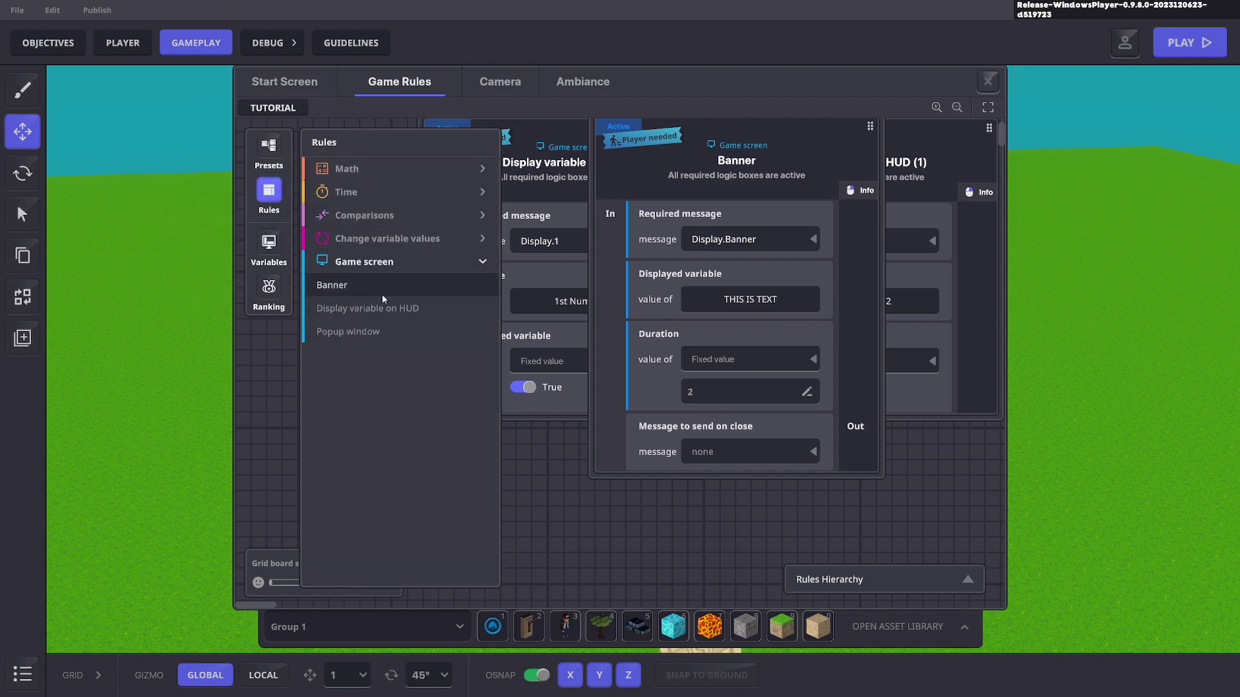
click(367, 332)
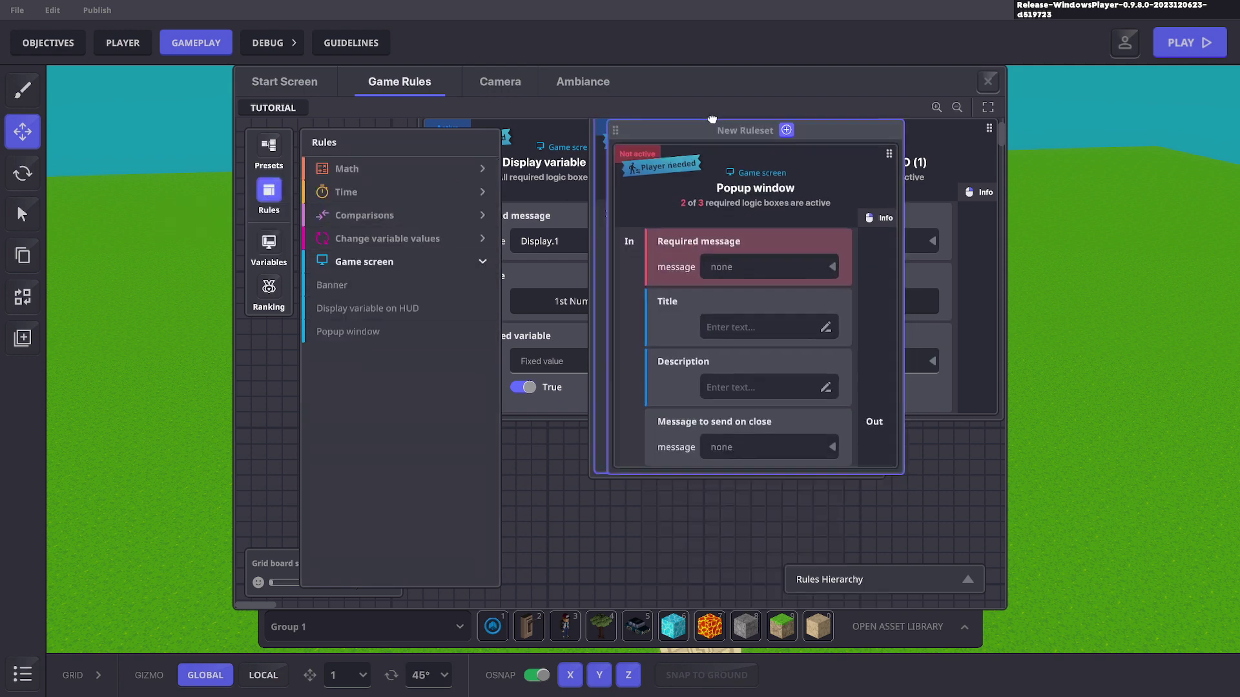
click(715, 304)
text(Pop)
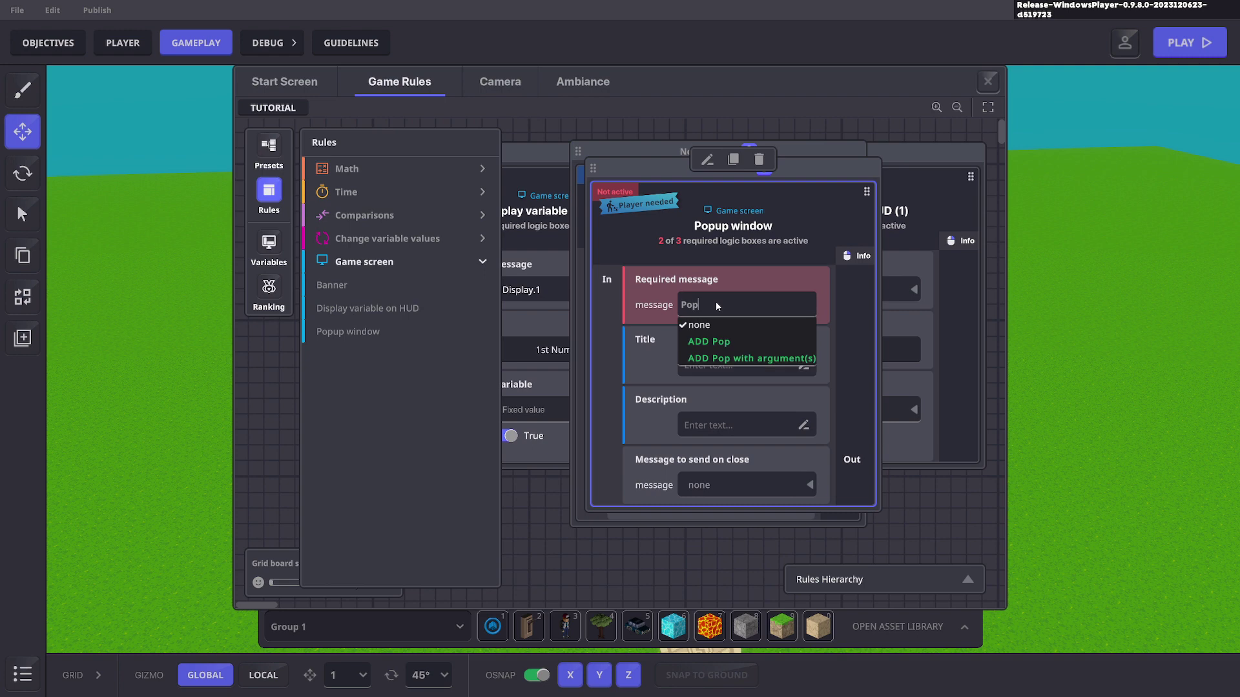
click(708, 342)
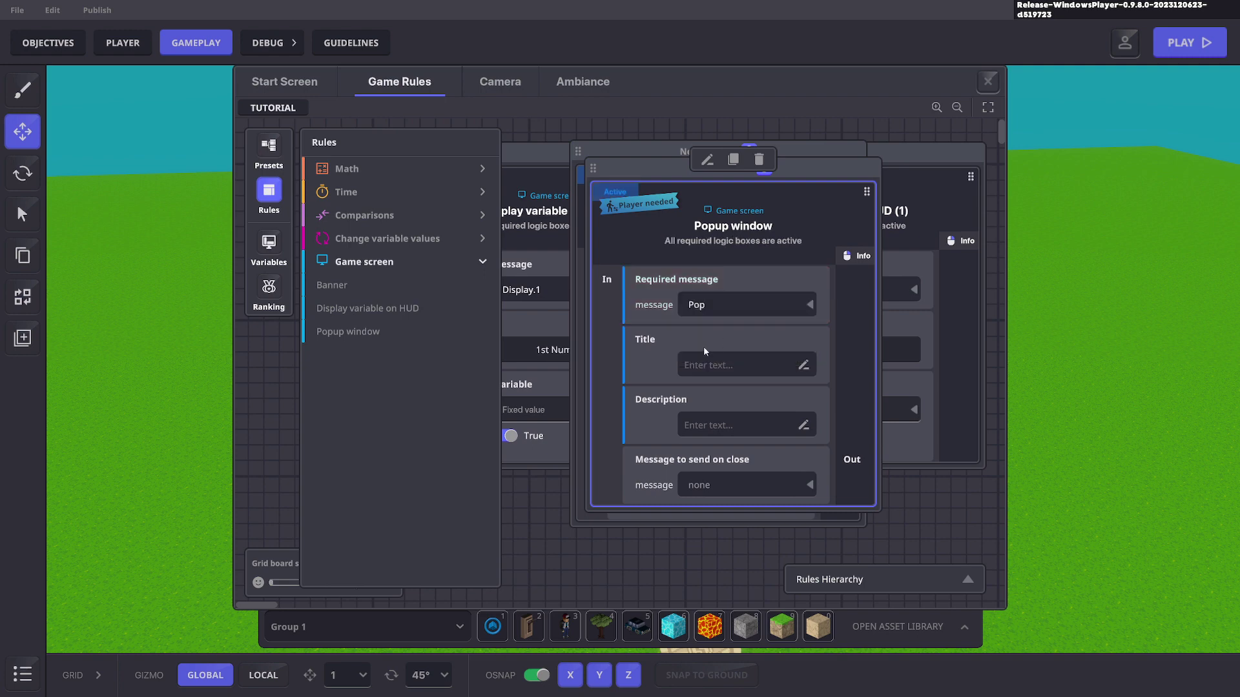
Step: Give the Popup window rule the title DIARY and the description TODAY I DISCOVERED HOW TO MAKE FIRE
click(738, 363)
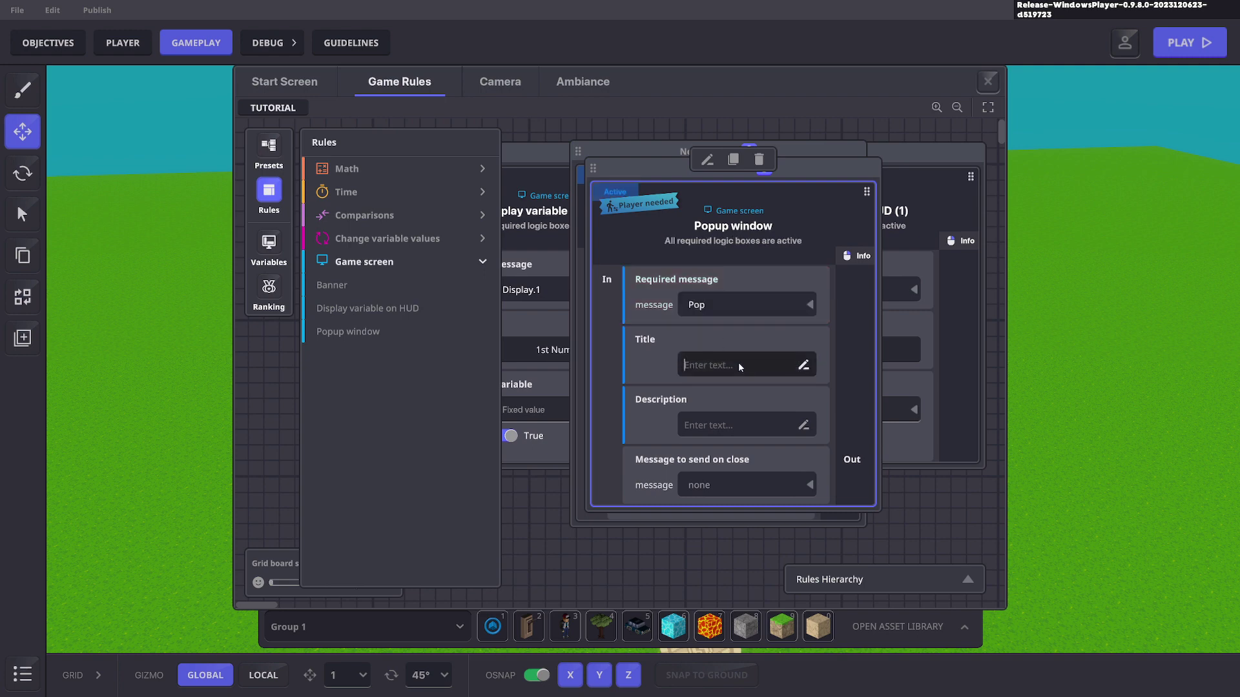
text(DIARY)
click(718, 426)
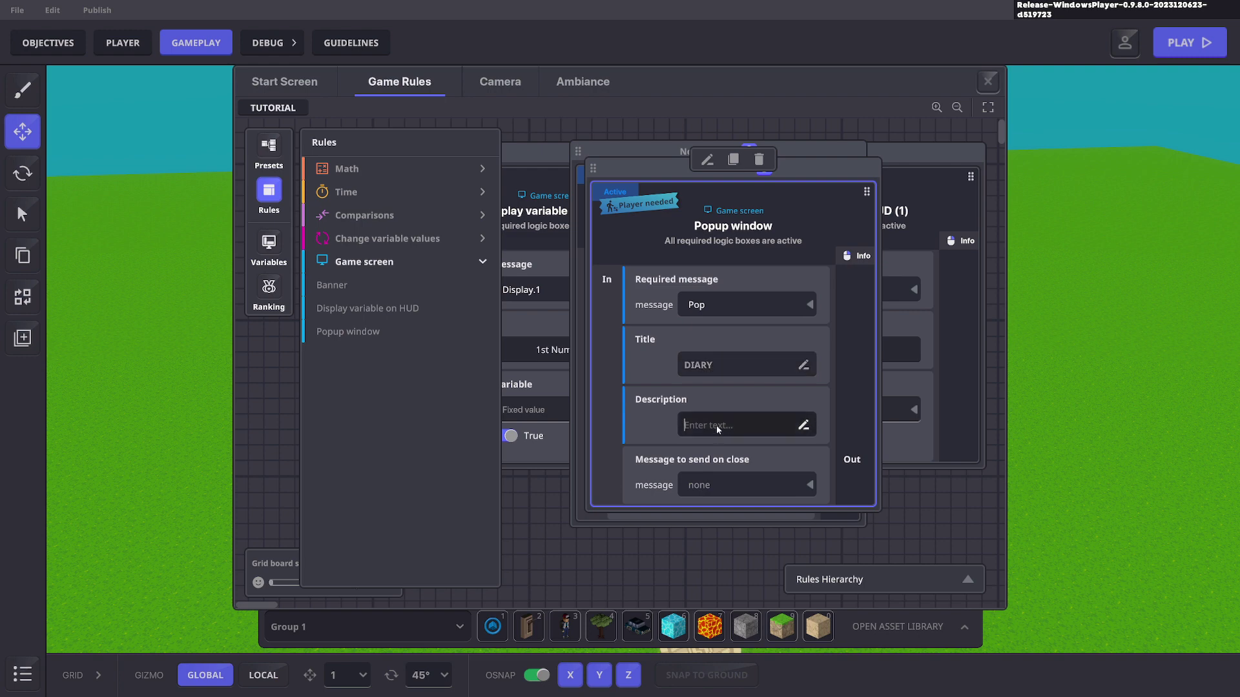
text(TO)
text(DAY I DISCOVERED HOW TO MAKE FIRE)
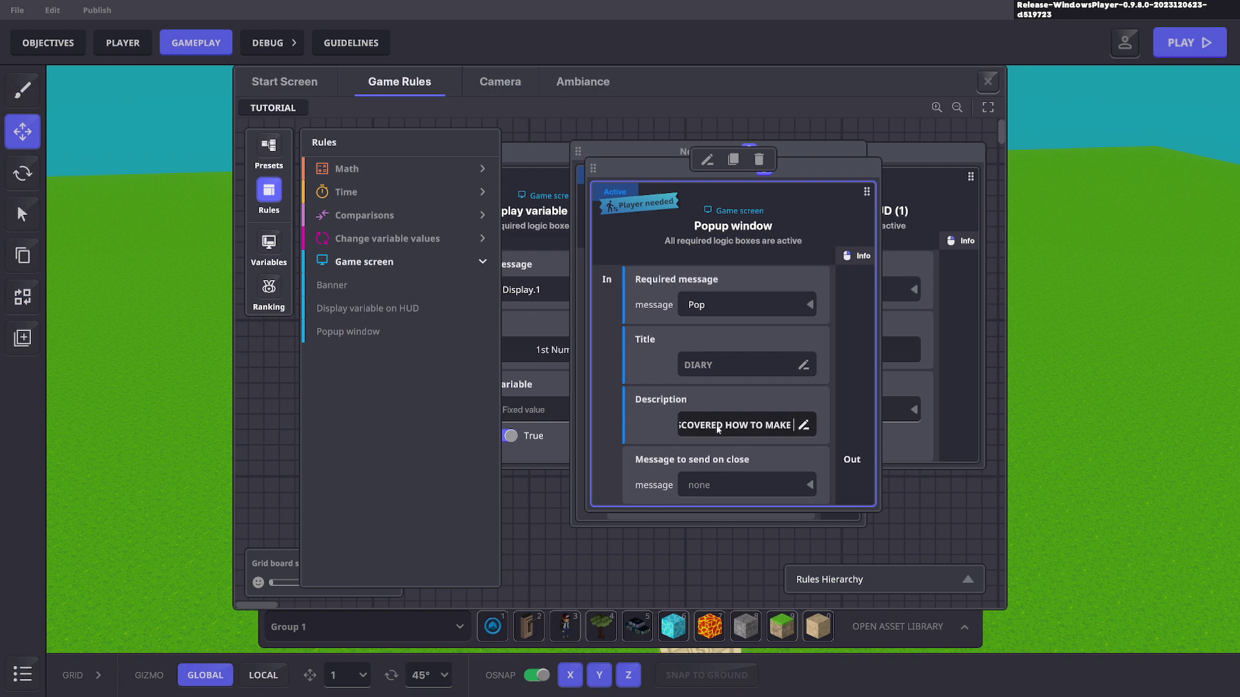
text( O)
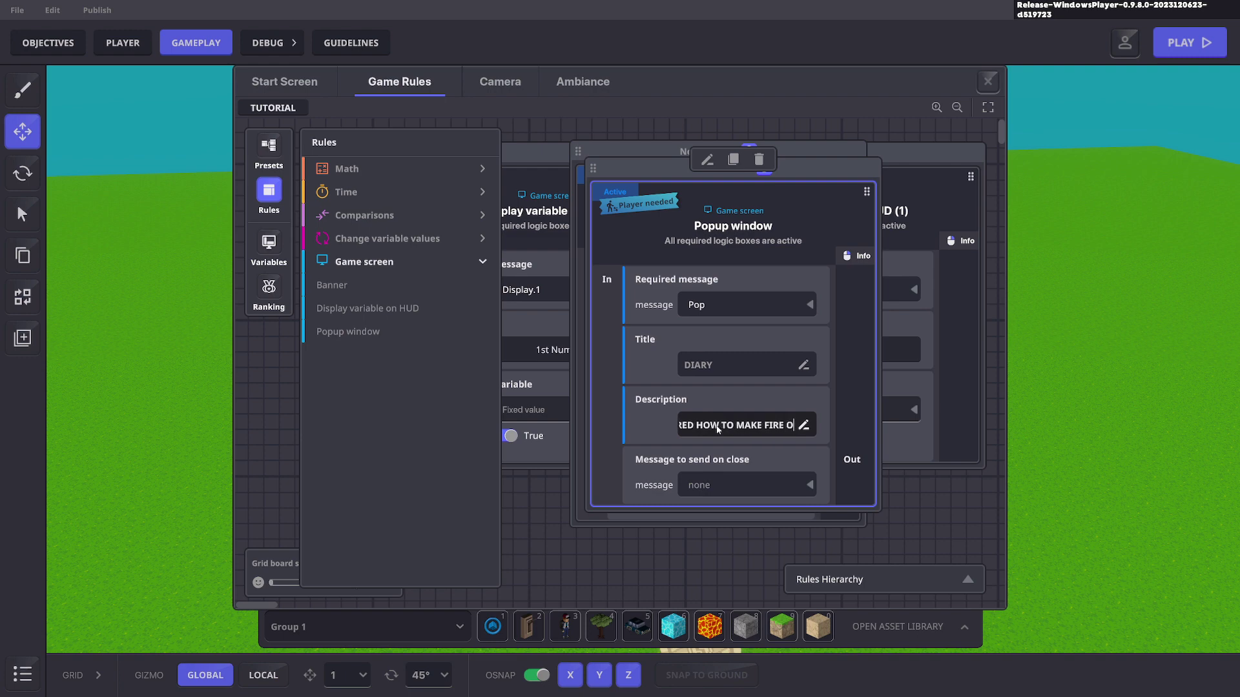
text(UT OF STICKS)
Step: Complete the Popup window description so it ends with OUT OF STICKS, and leave the game rules
scroll(742, 401, down, 4)
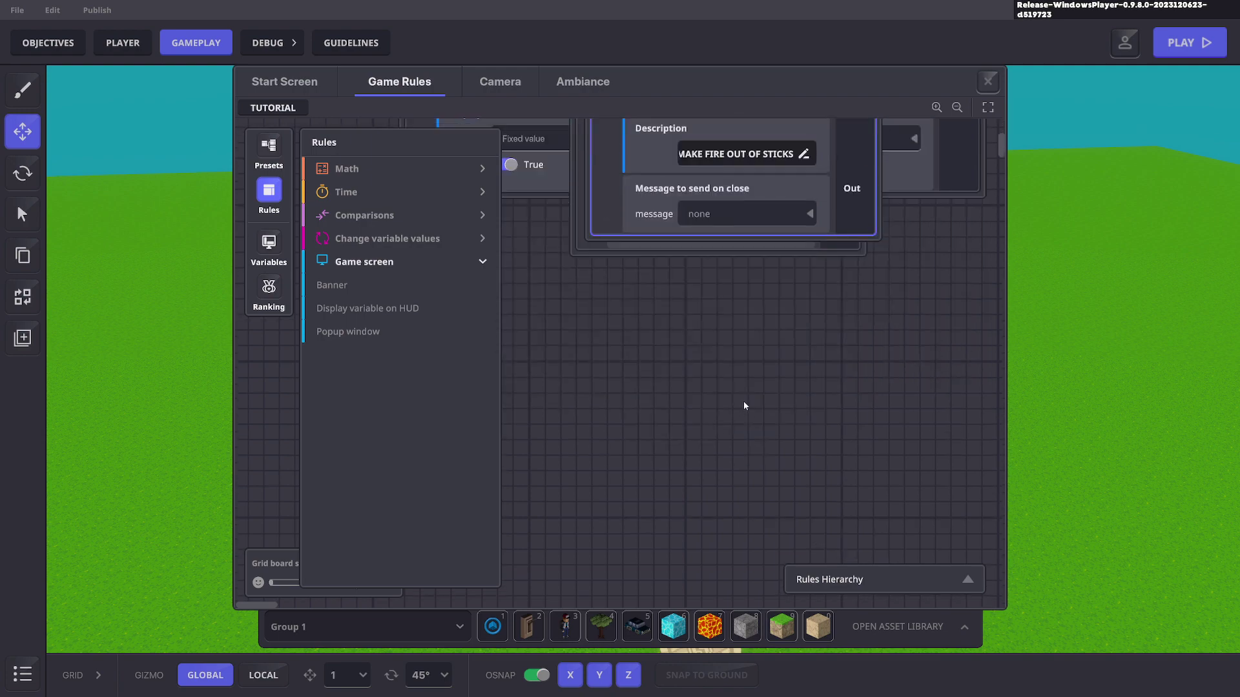
scroll(772, 406, up, 5)
click(981, 84)
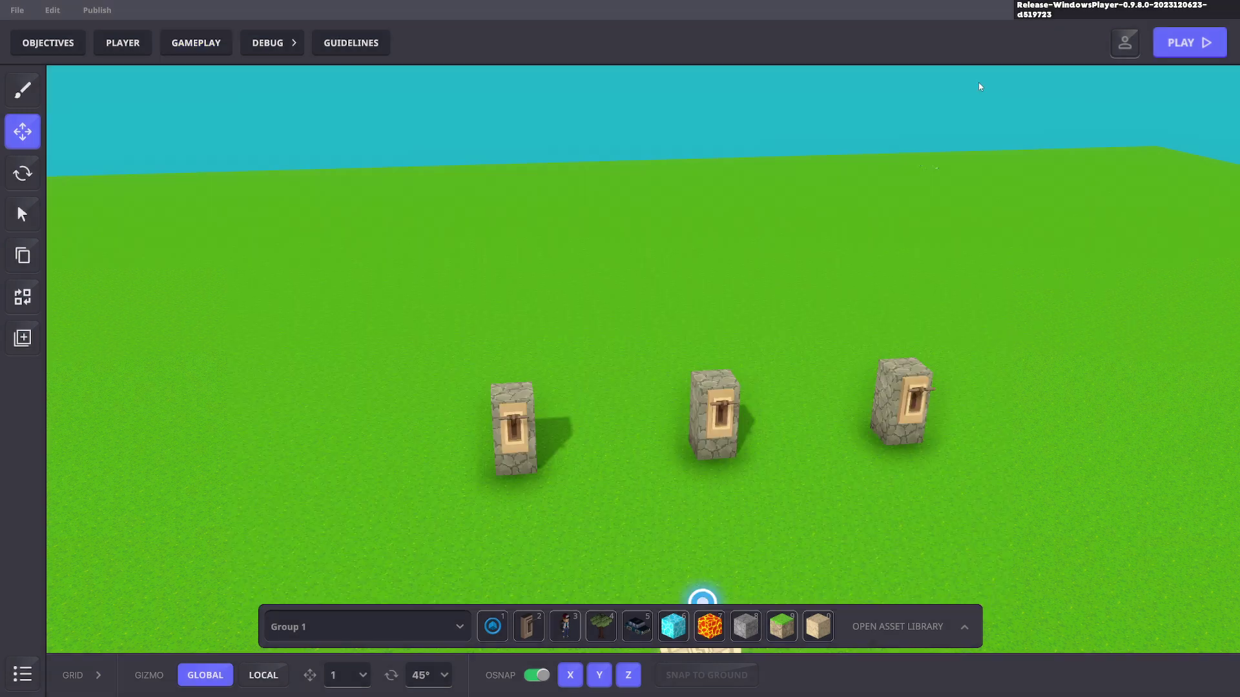
Step: Set the middle lever's Message Broadcaster to send the message Pop
click(700, 428)
scroll(1149, 388, down, 4)
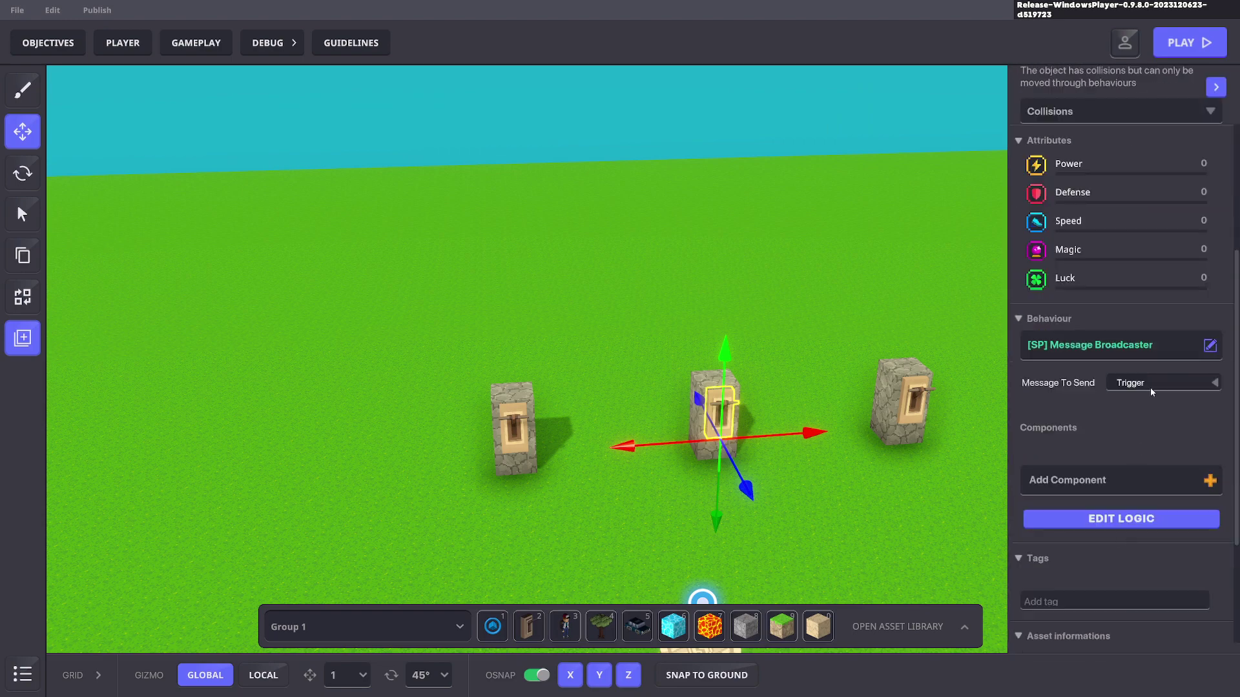
click(1152, 386)
text(Play)
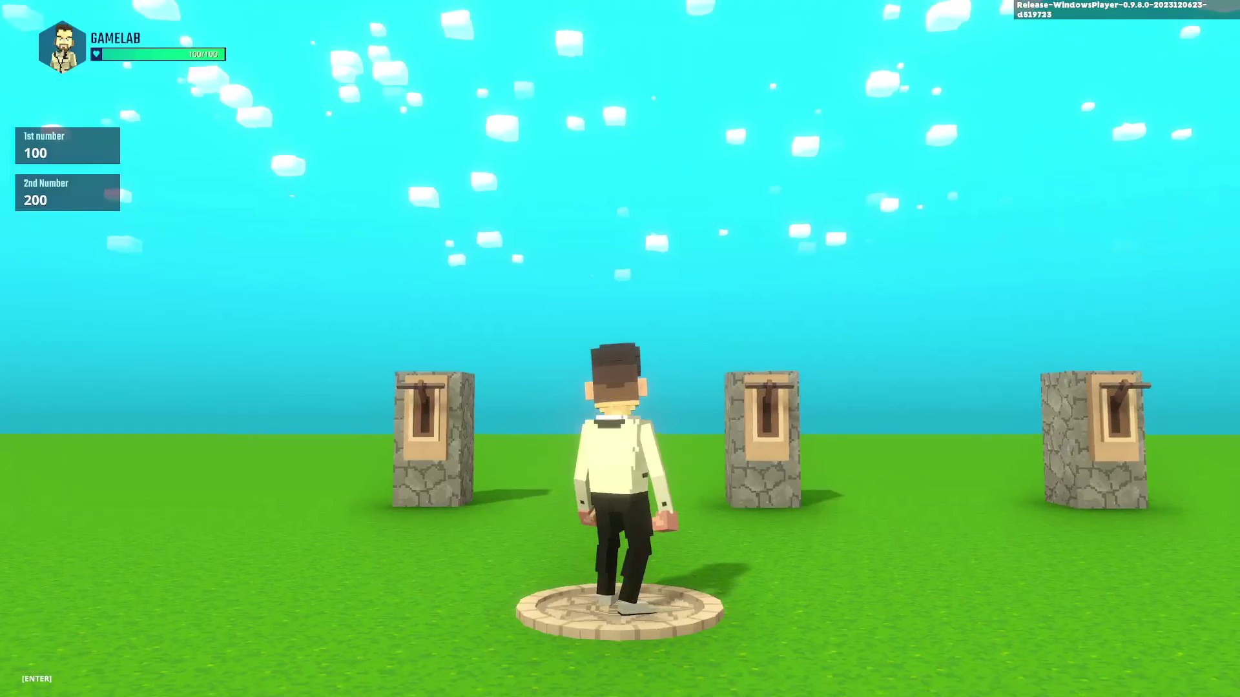
Step: Playtest the level by pulling the middle lever twice, dismissing the DIARY popup each time, and return to the editor
key(w)
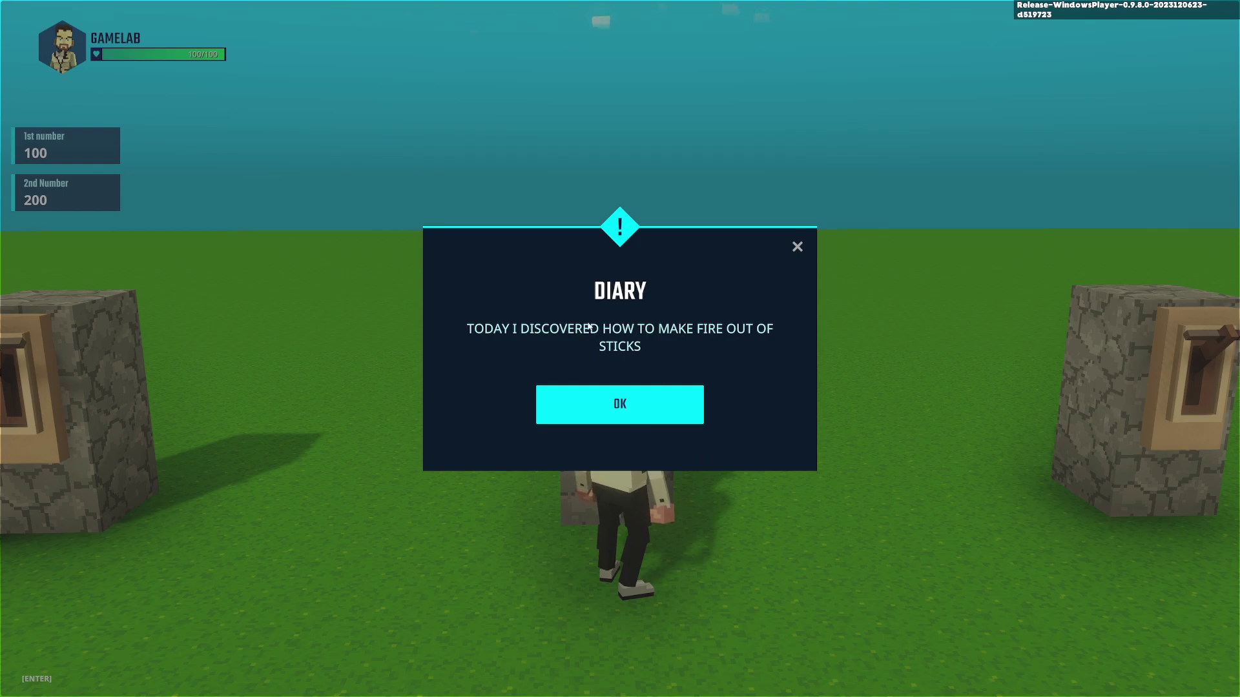
click(626, 405)
key(s)
key(w)
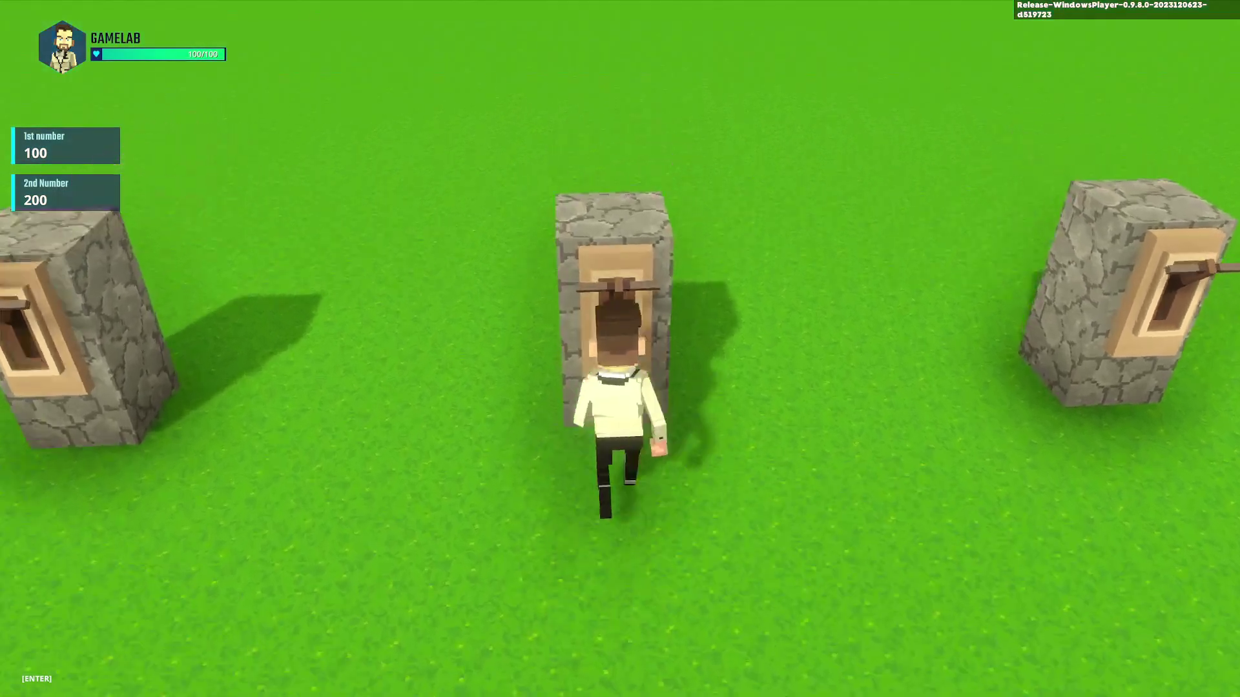
key(e)
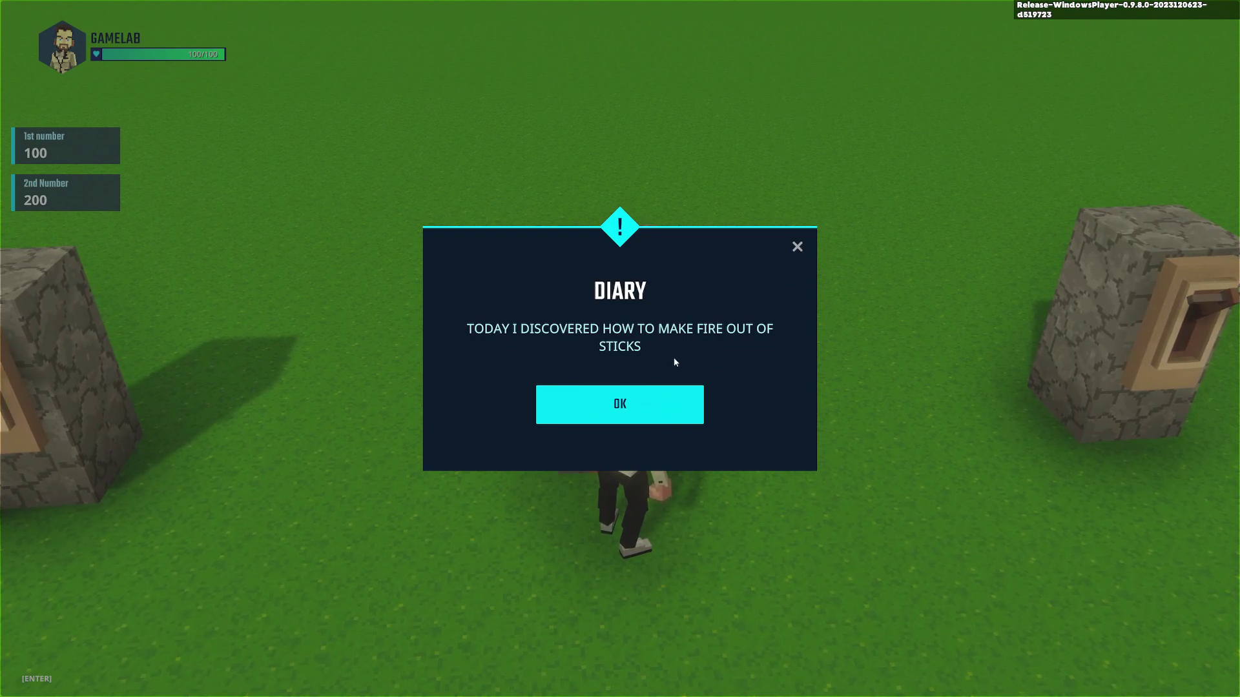
click(631, 420)
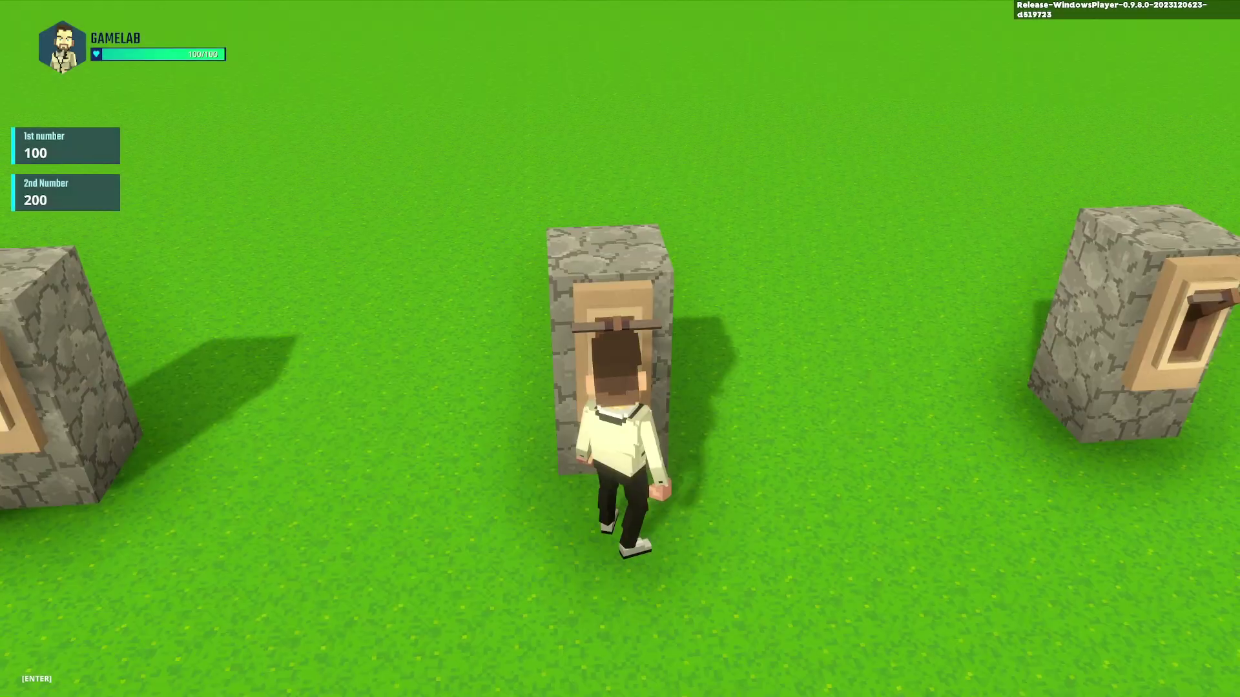
key(s)
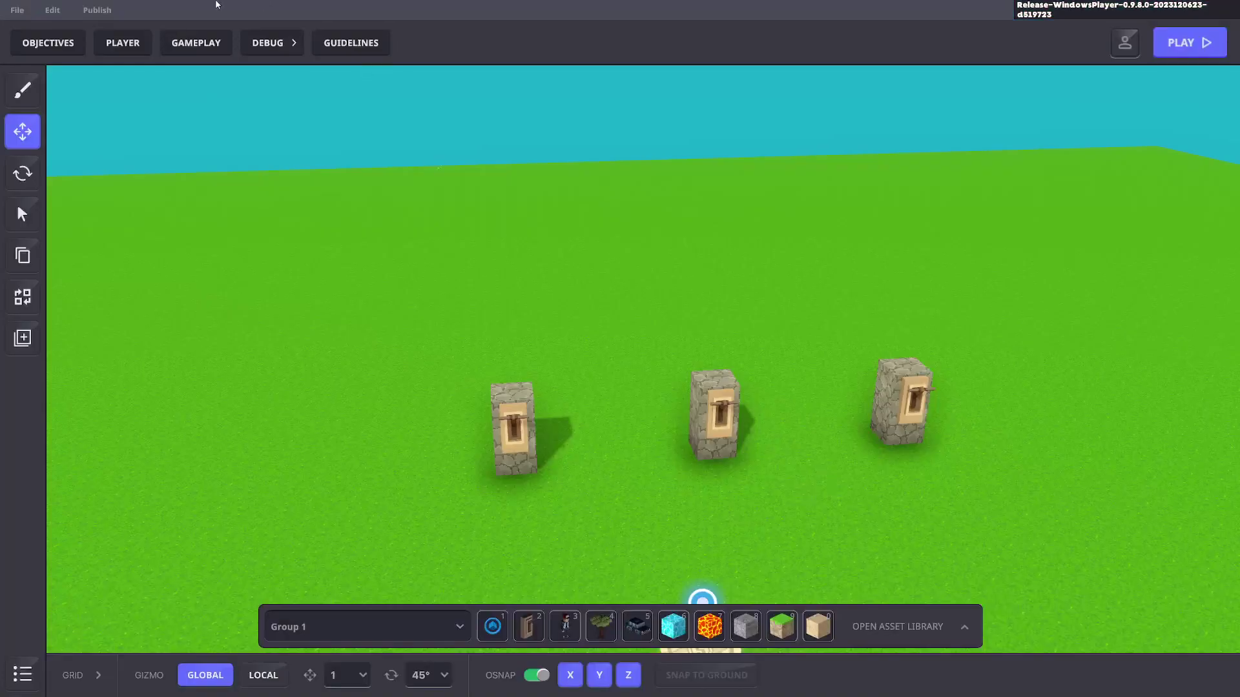
Step: Add a Display variable on HUD rule to the game rules with a new required message Display.Text
click(197, 42)
click(428, 84)
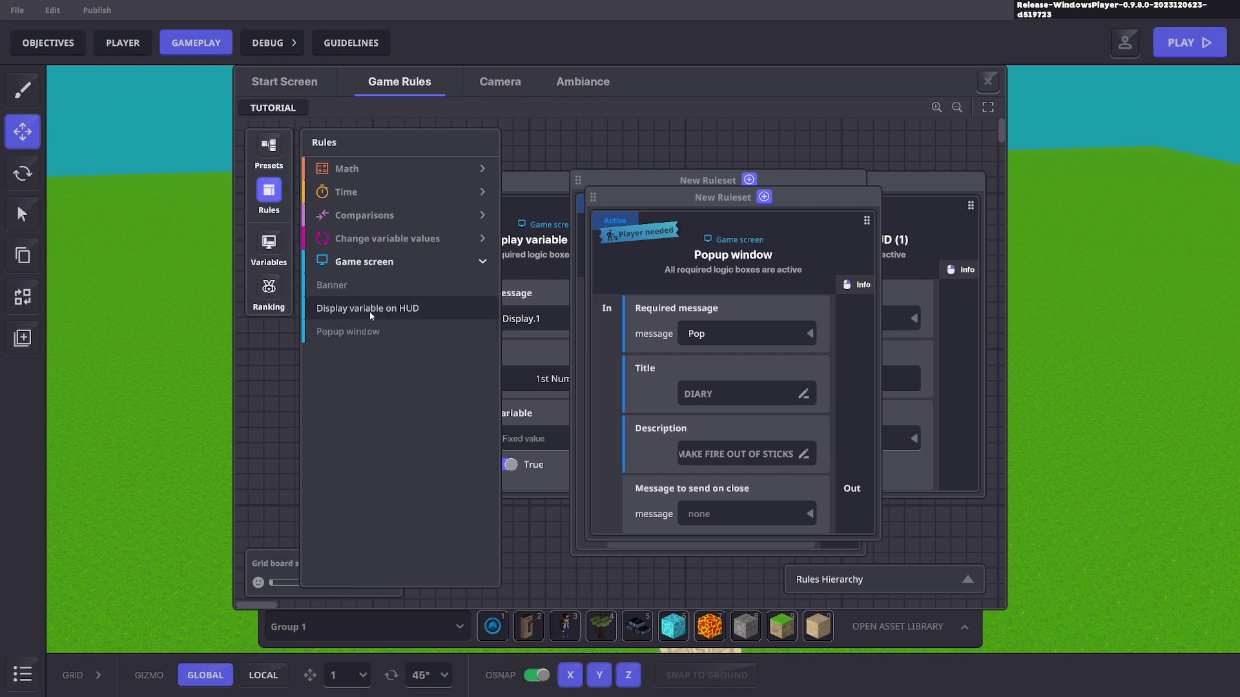
drag(370, 311, 739, 359)
click(735, 364)
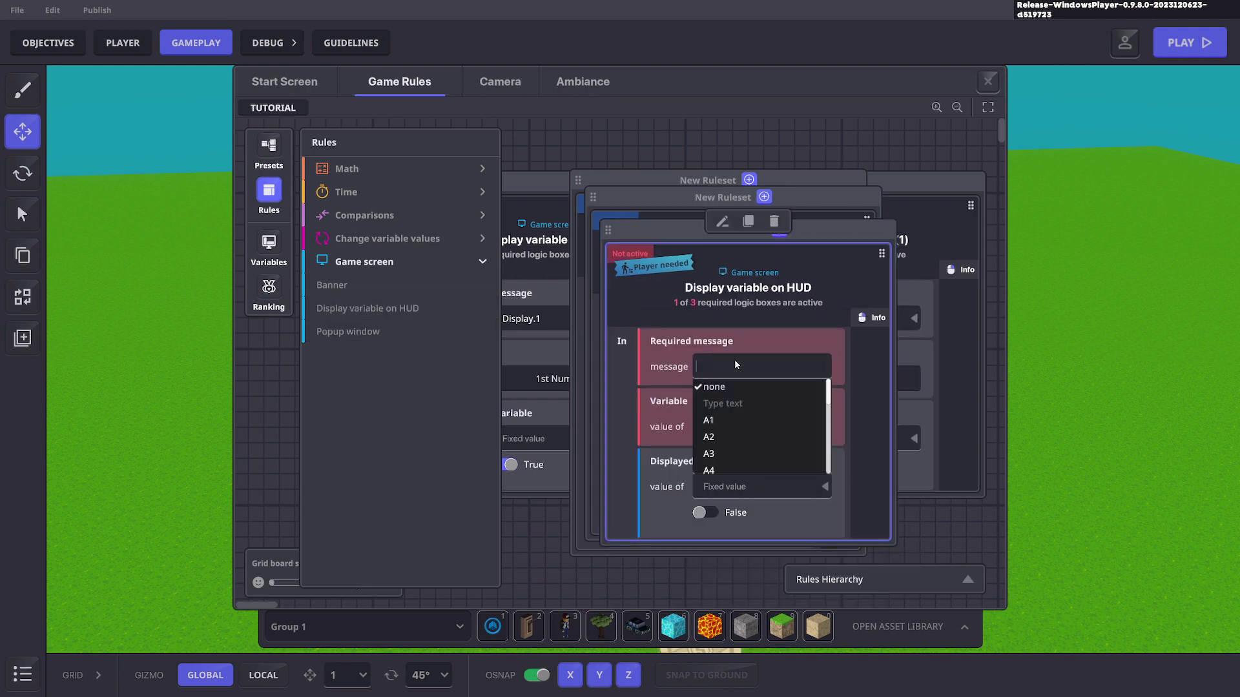
text(Display)
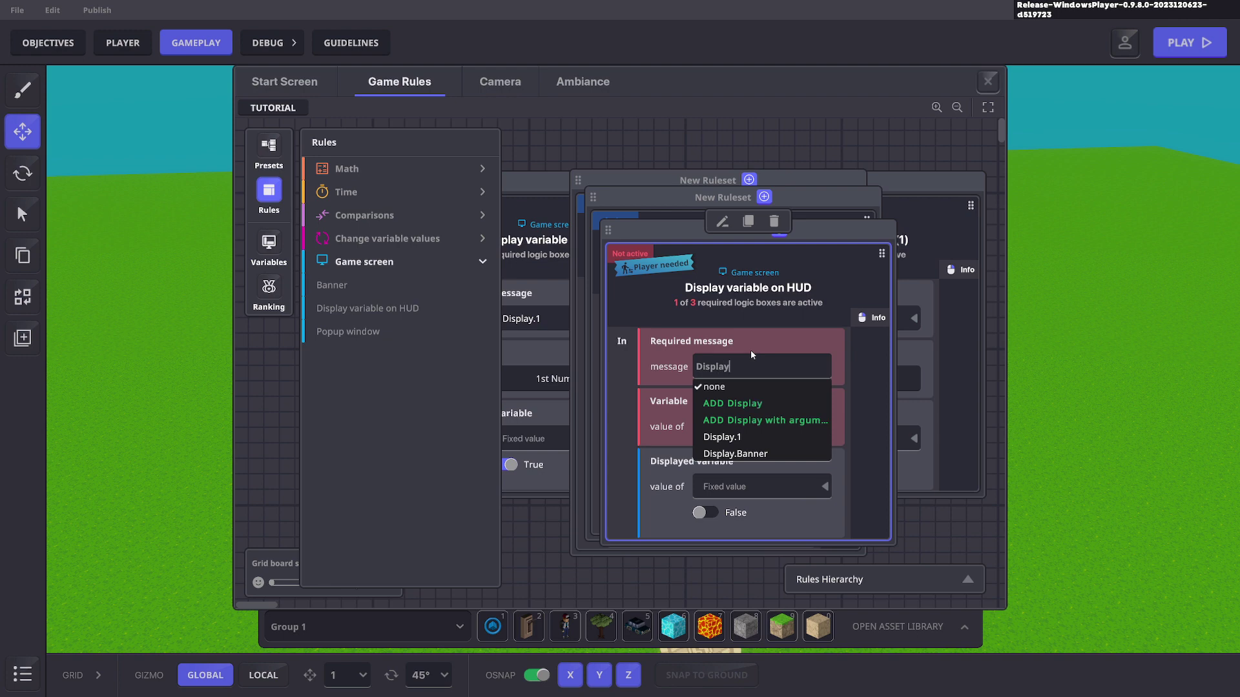
text(.Text)
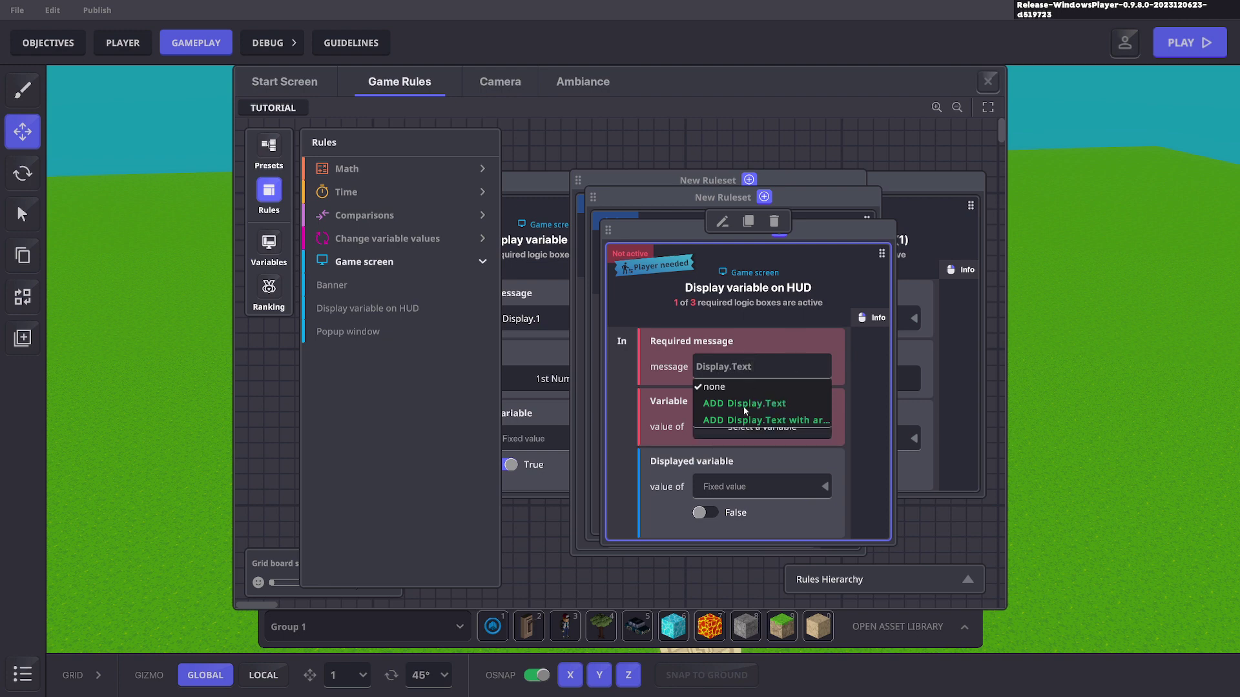
click(745, 405)
Step: Assign the THIS IS TEXT variable to the new Display variable on HUD rule and switch Displayed variable to True
click(749, 426)
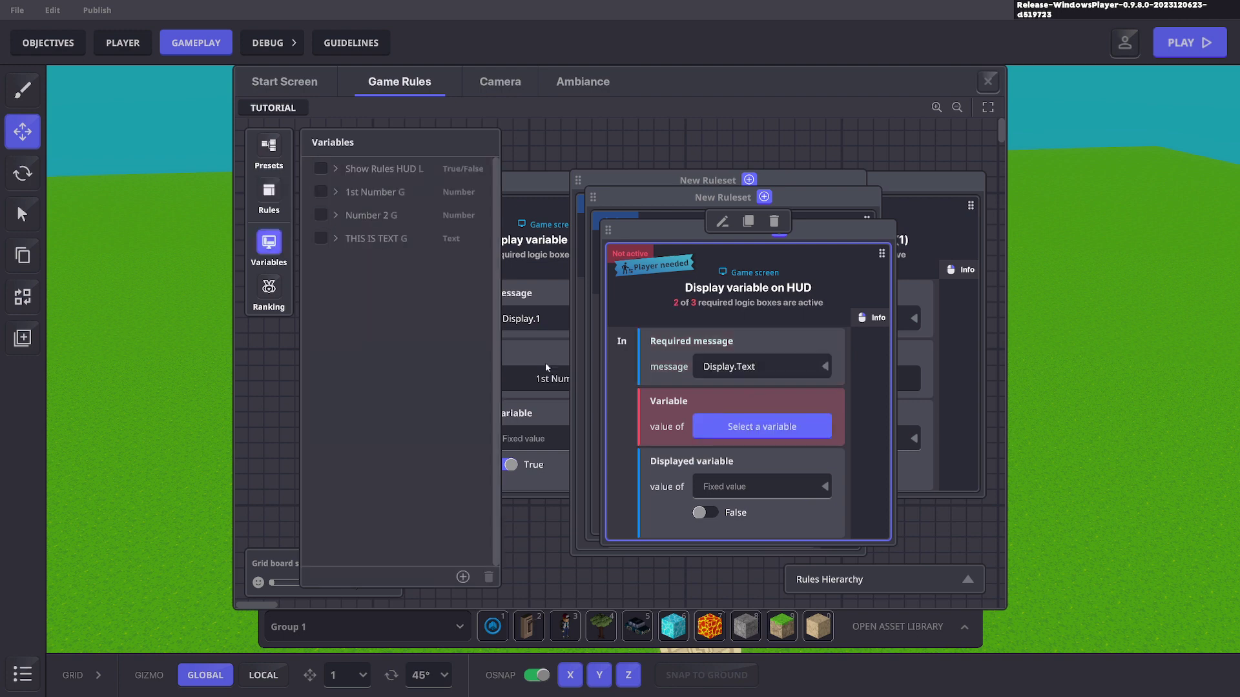
click(321, 239)
scroll(774, 386, down, 2)
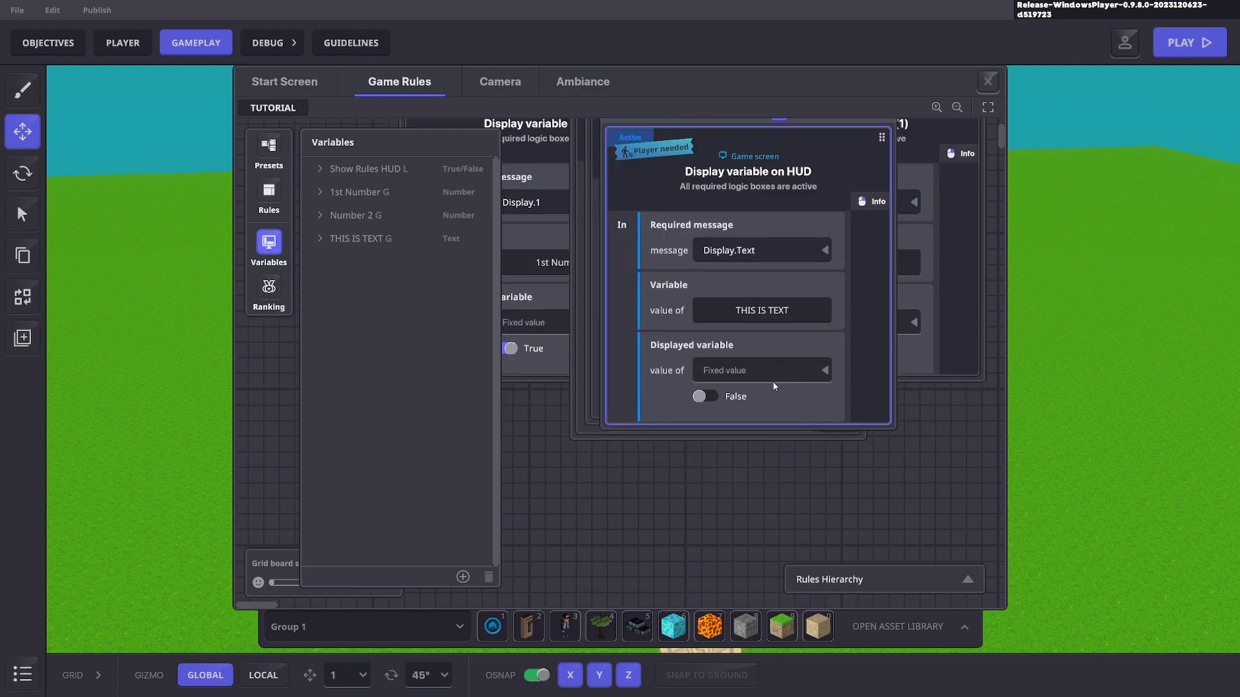
click(706, 396)
scroll(710, 395, up, 2)
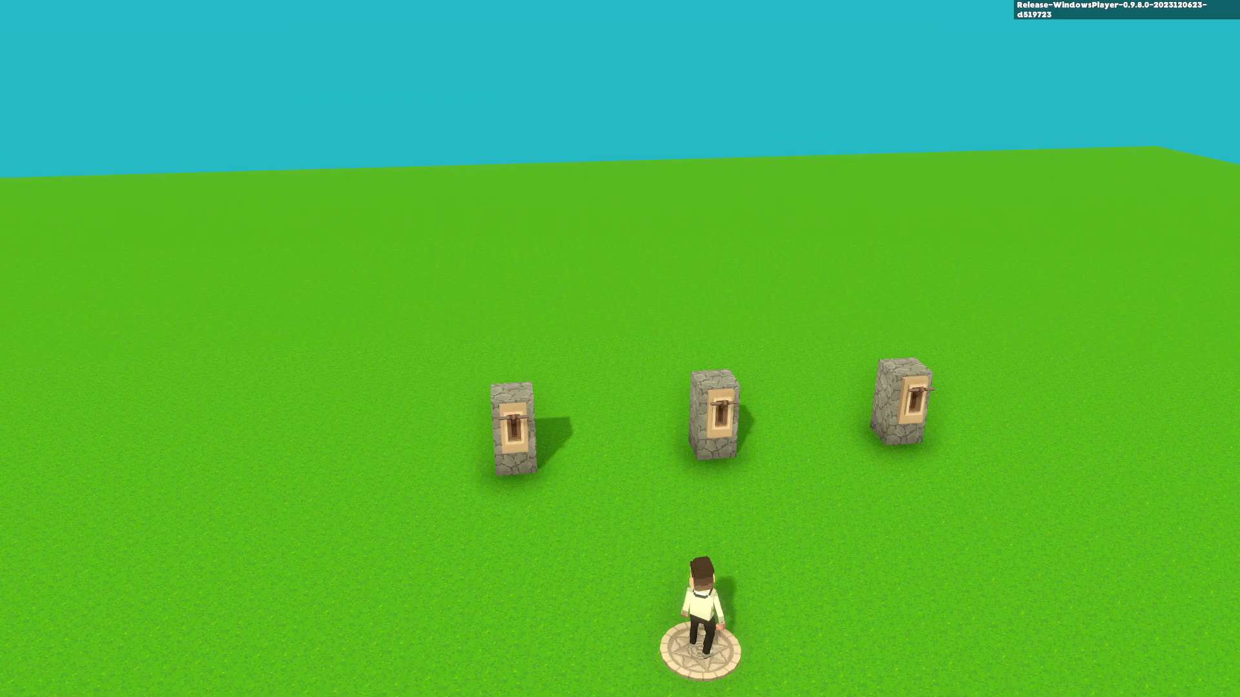
Step: Playtest the level with the new HUD rule by pulling the middle lever, dismiss the popup, and return to the editor
key(w)
key(w)
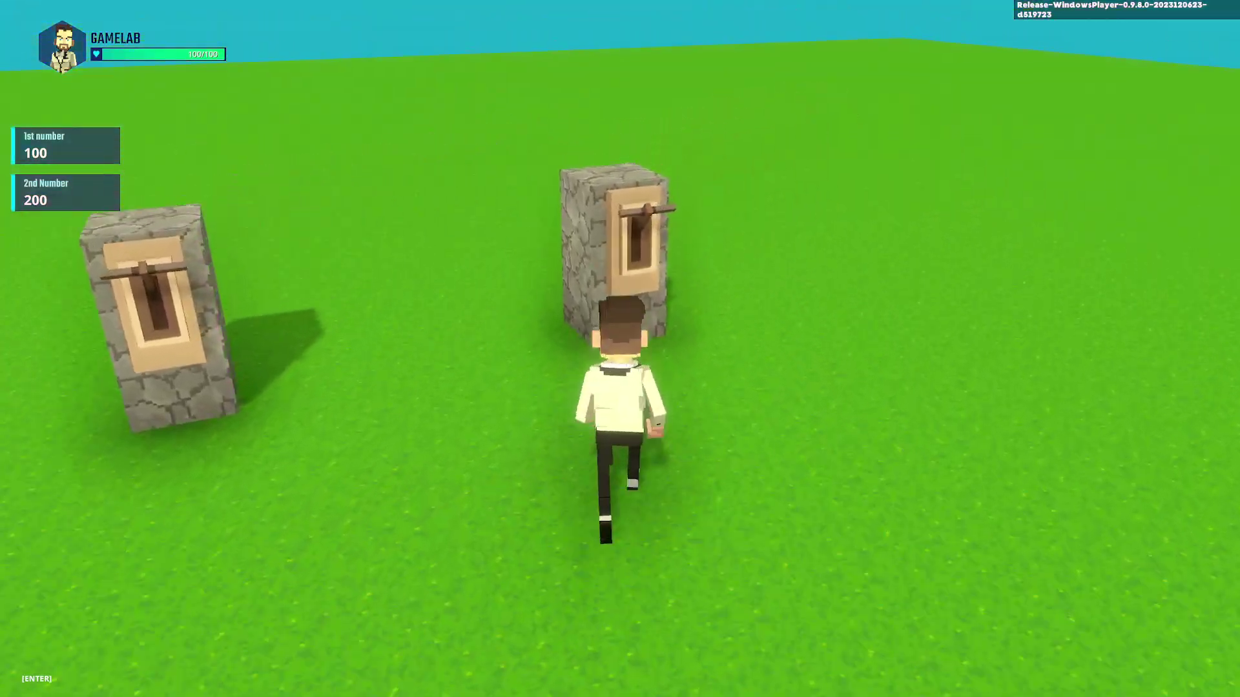
key(d)
key(w)
key(e)
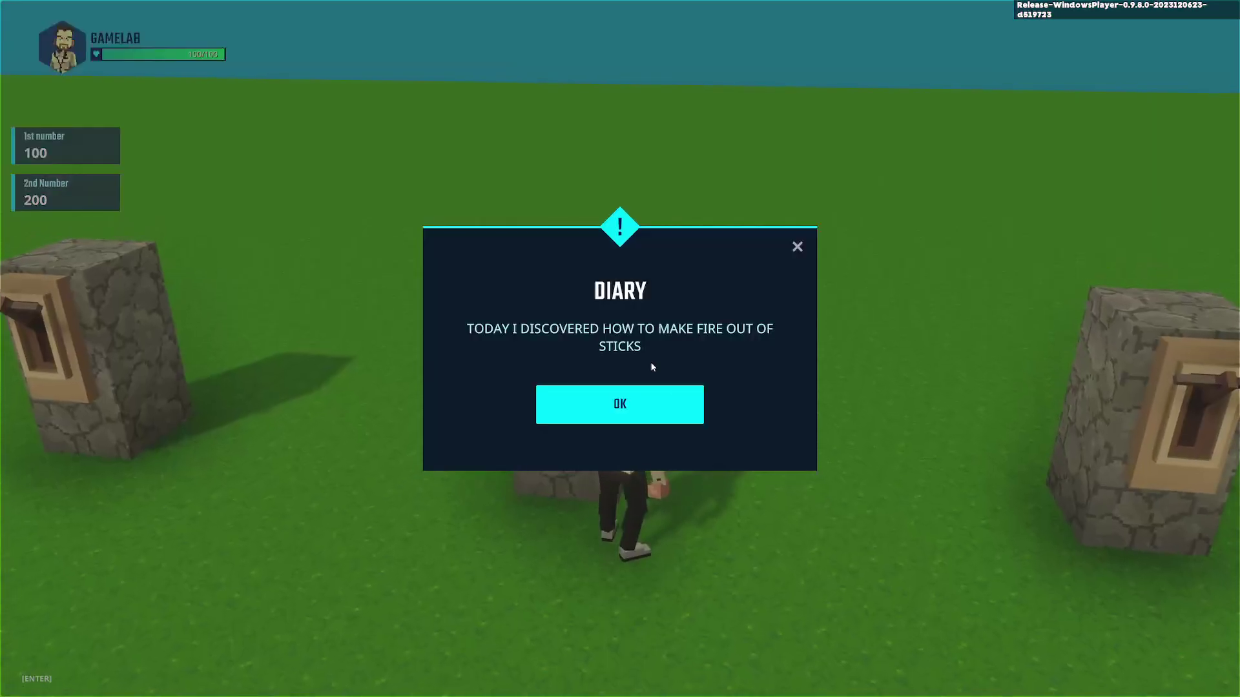
click(646, 400)
key(s)
key(Escape)
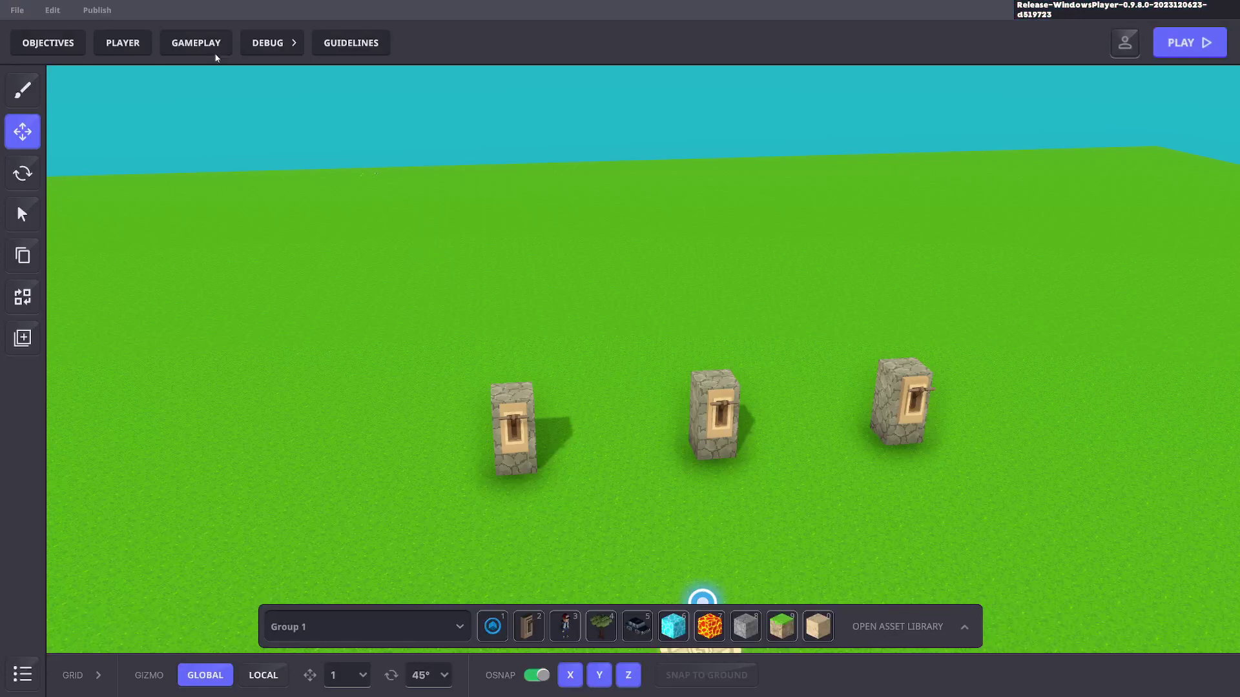
Step: Enable Shown at game start for the THIS IS TEXT variable with the Bottom side HUD position, and leave the game rules
click(205, 46)
click(431, 84)
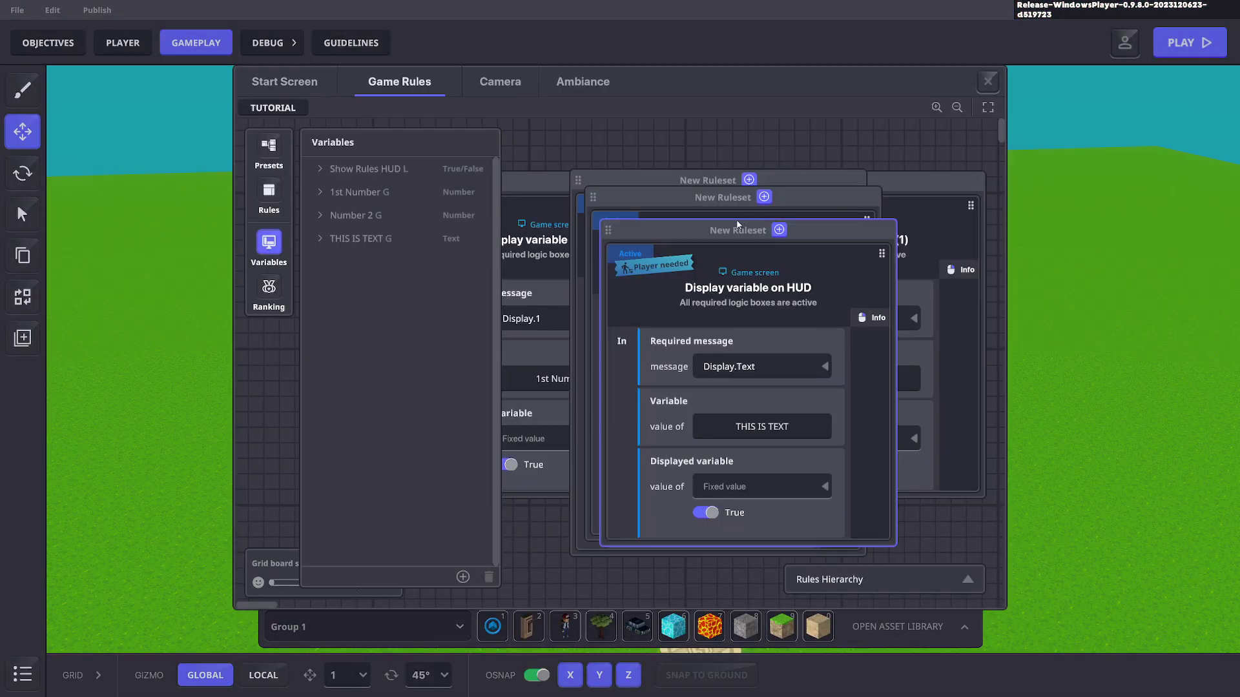
drag(757, 249, 680, 191)
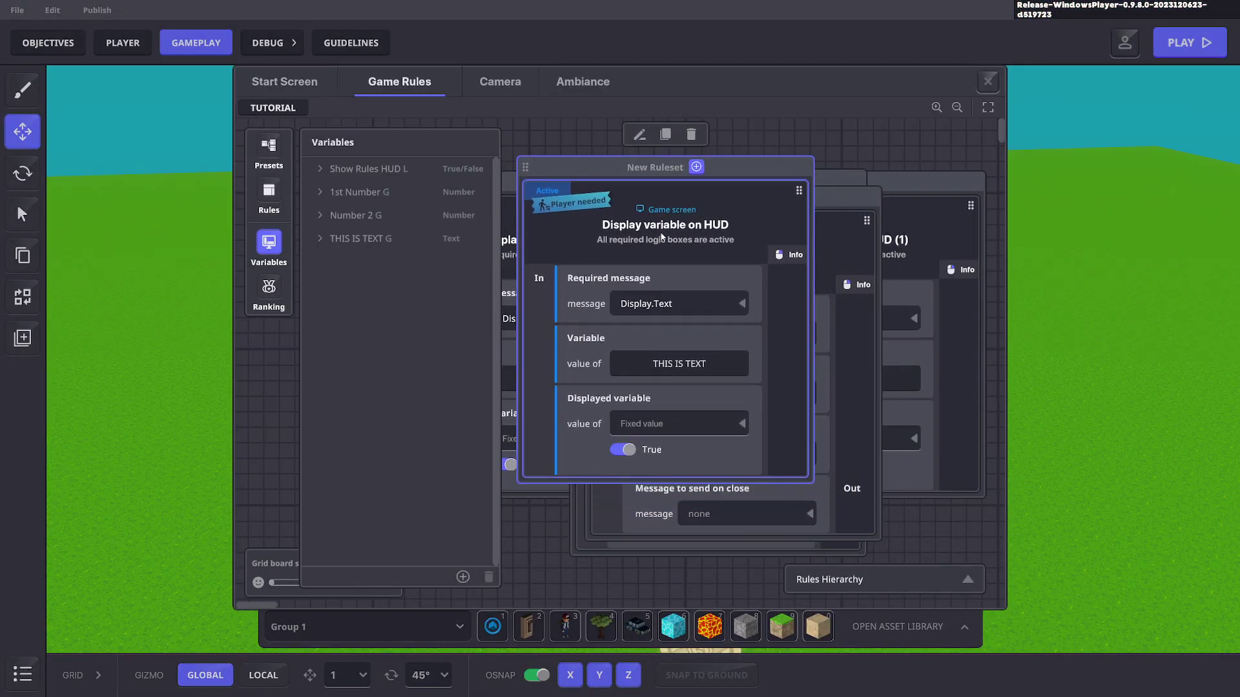
click(630, 365)
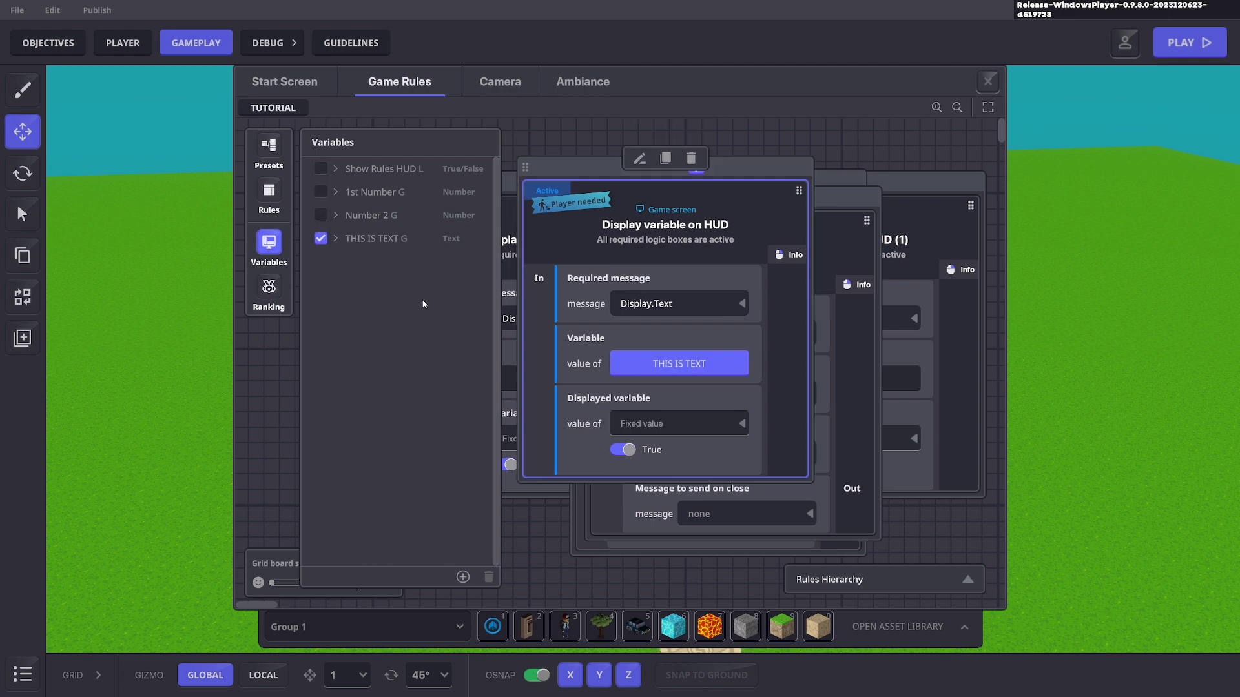
click(336, 239)
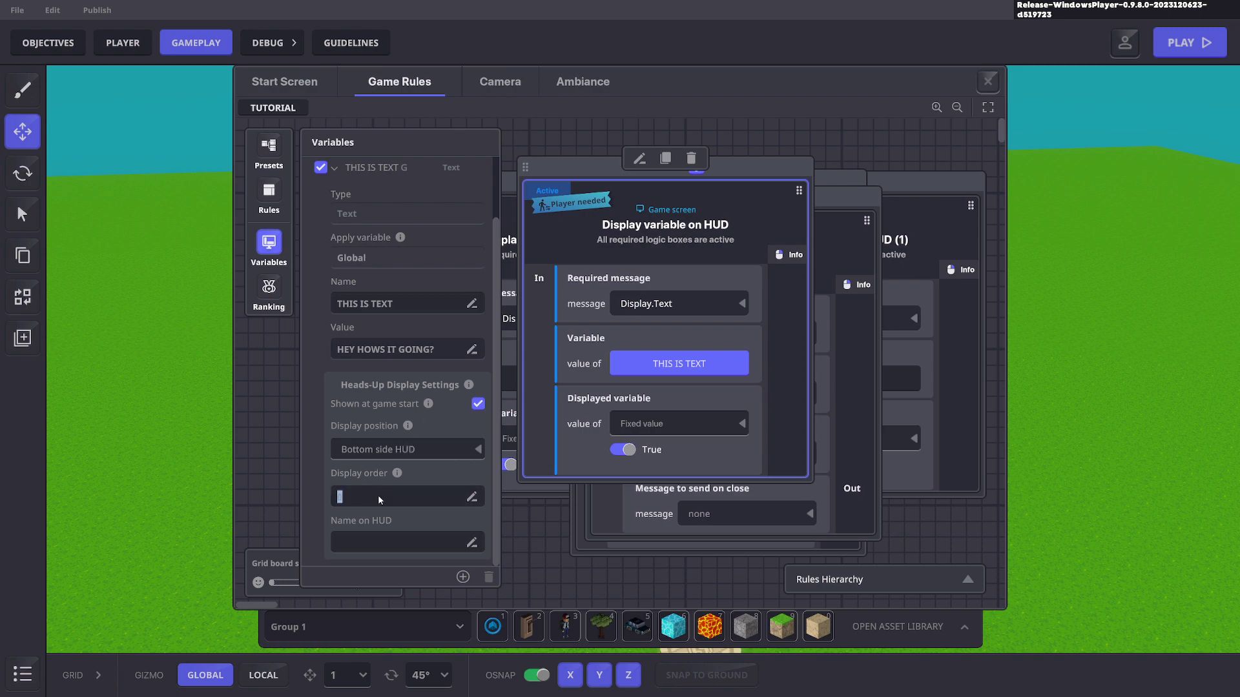
click(991, 82)
Step: Playtest the level to check the text on the bottom HUD, pull the middle lever, and dismiss the DIARY popup
key(ctrl+p)
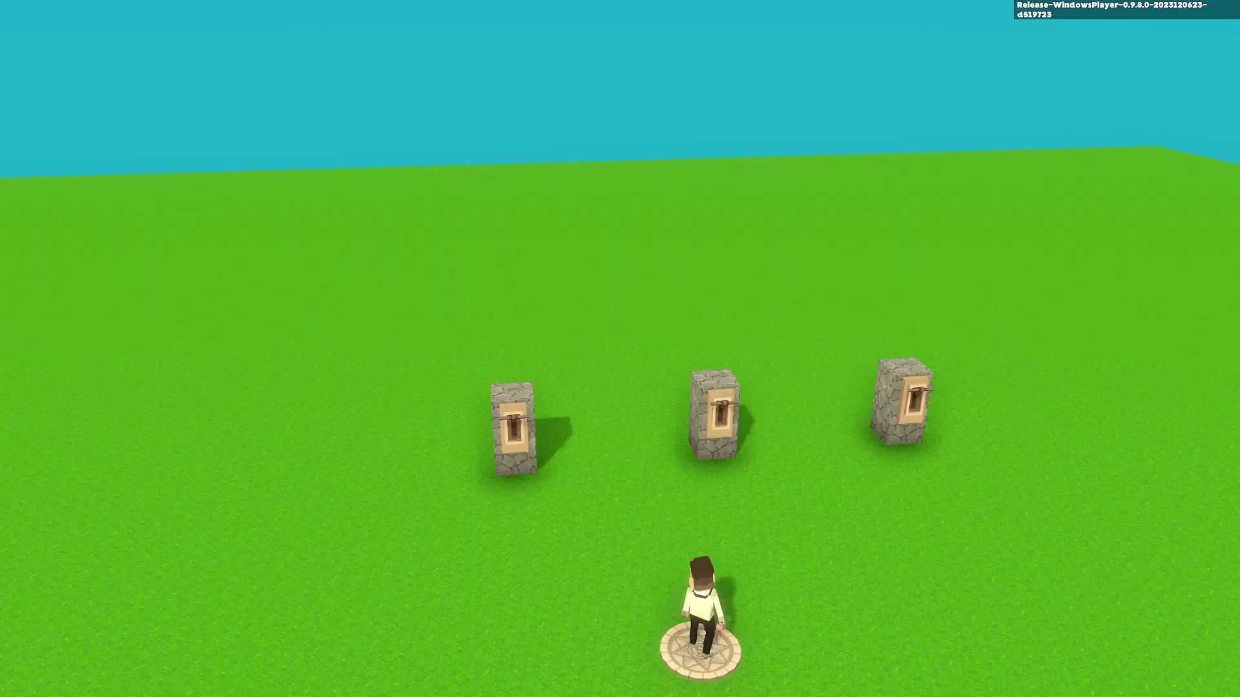
key(a)
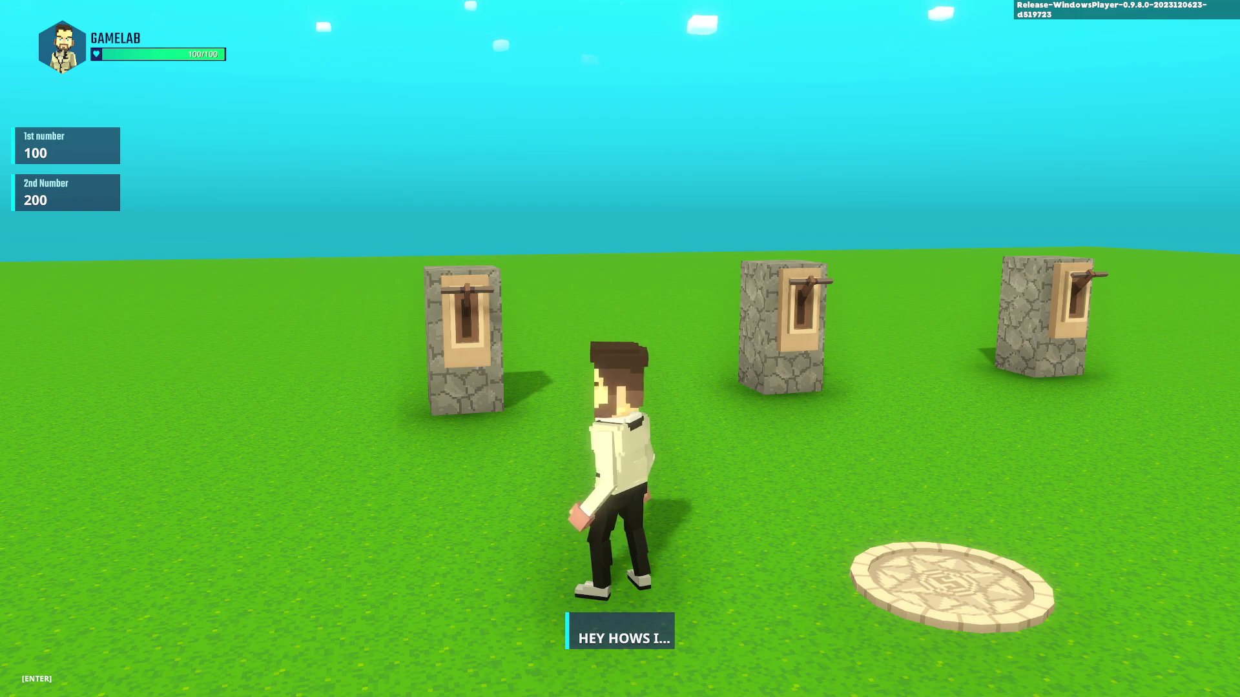
key(d)
key(w)
key(d)
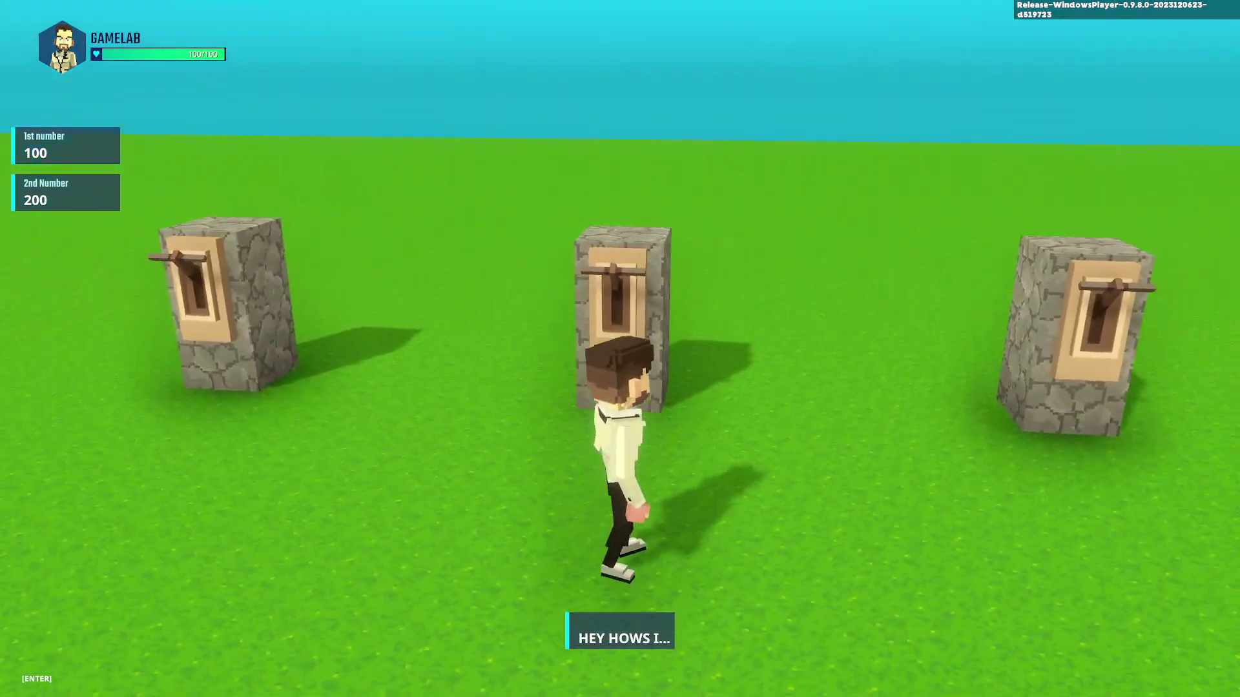
key(a)
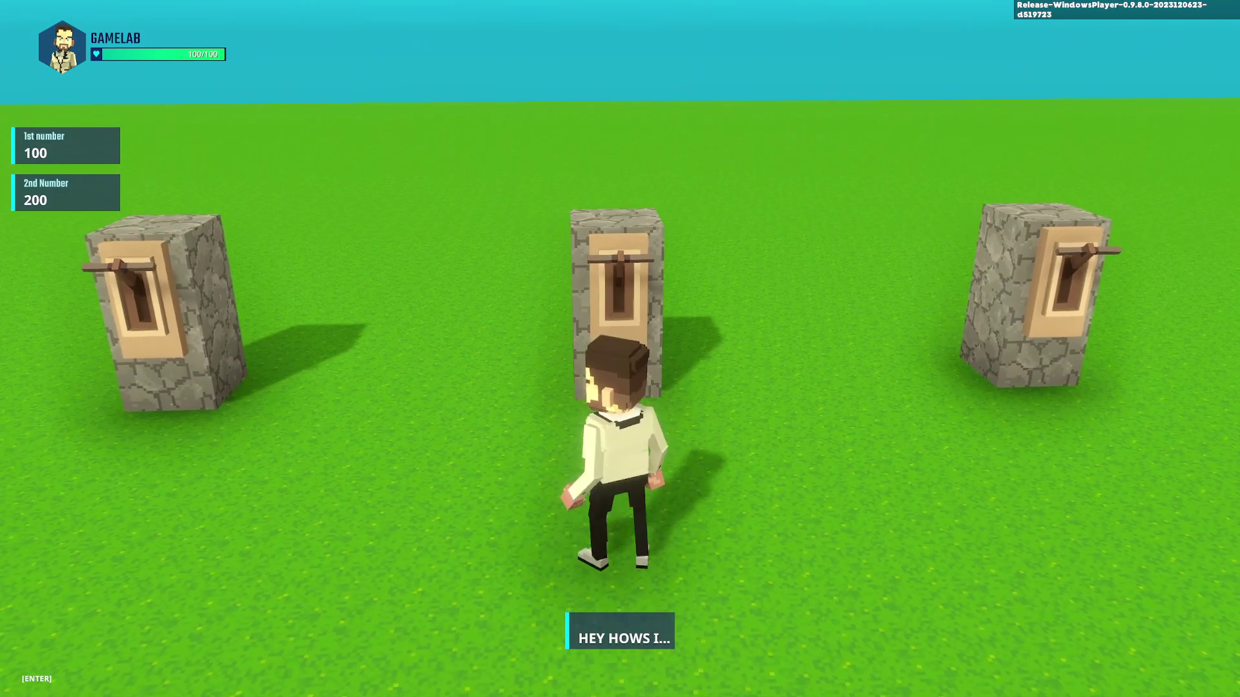
key(s)
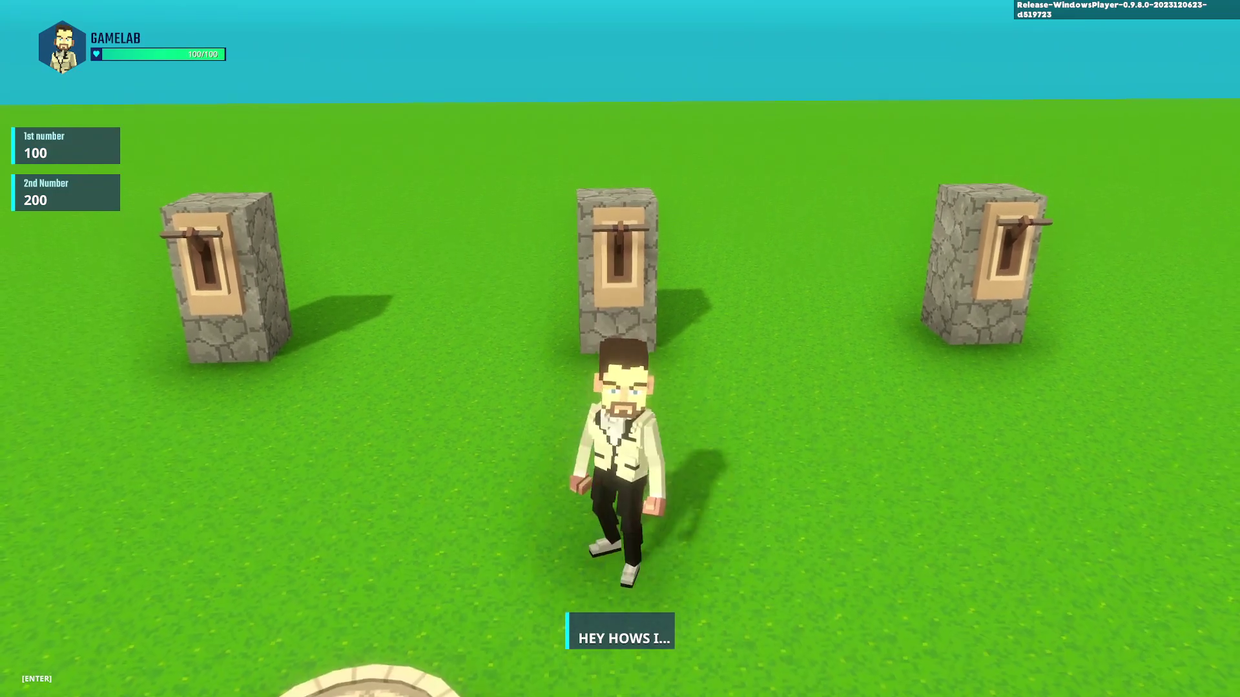
key(w)
key(e)
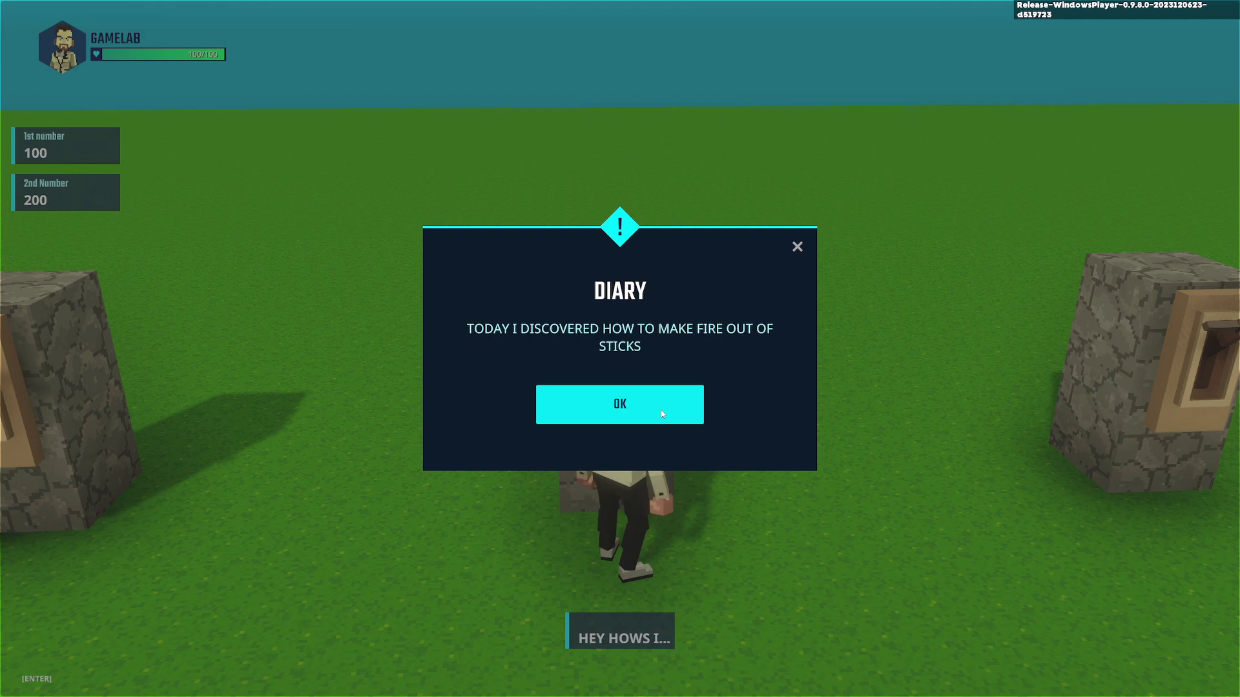
click(661, 410)
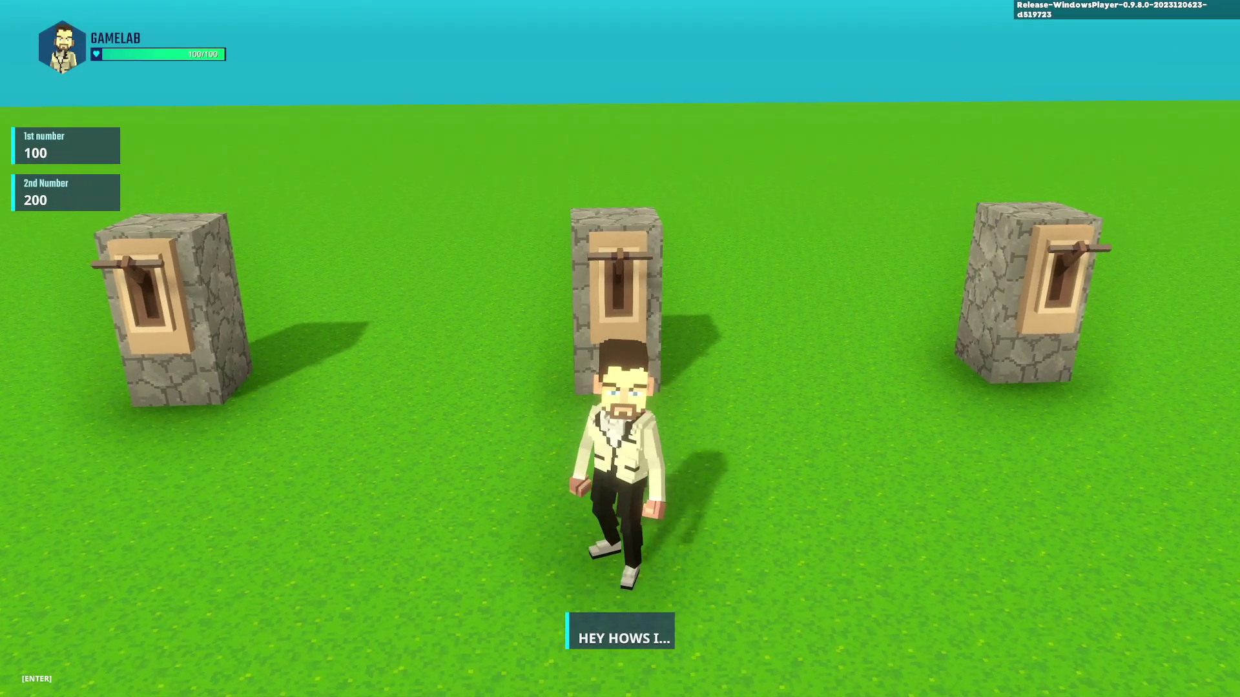